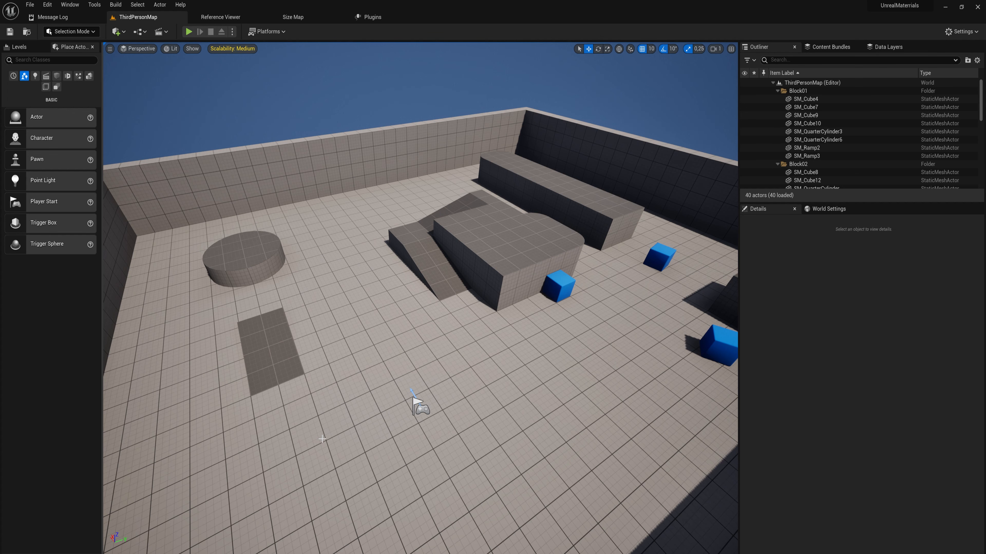
Create a new material named TutorialMaterial in the Content folder and open it for editing.
key(w)
right_drag(365, 480, 349, 455)
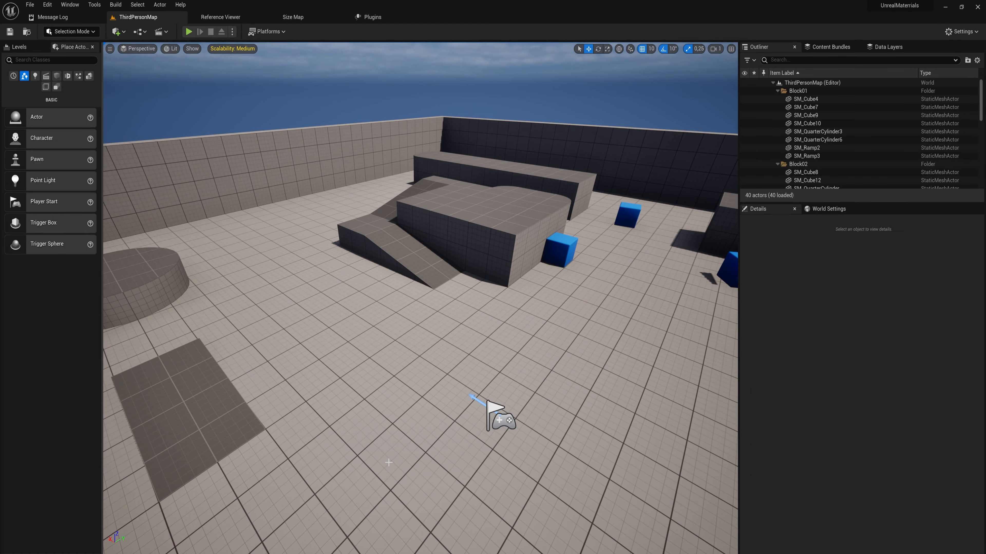
key(ctrl+space)
right_click(544, 329)
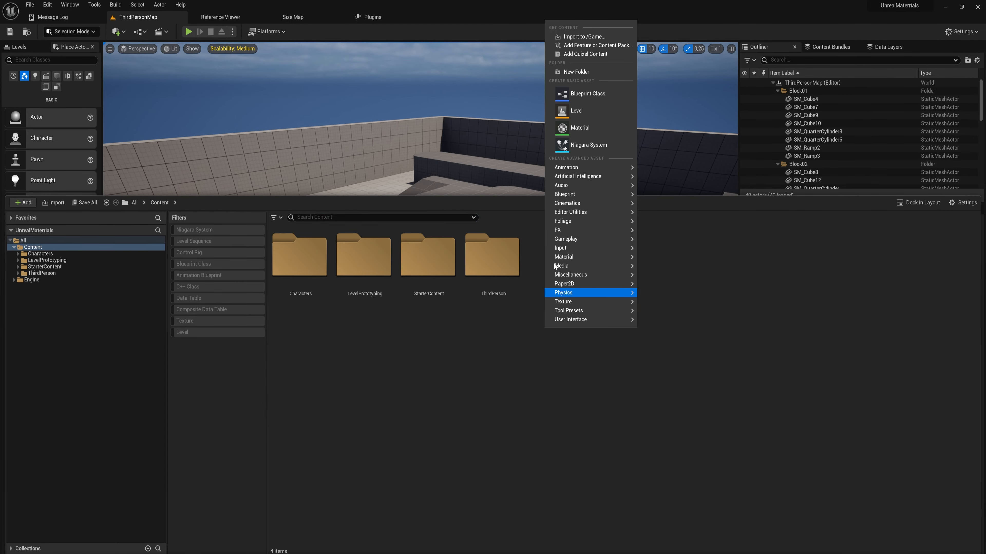
click(590, 128)
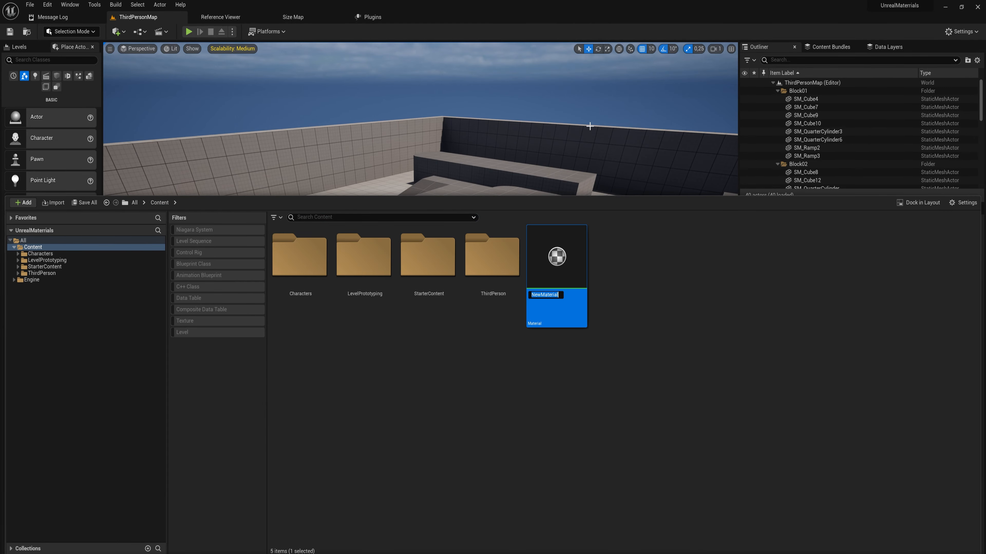
text(Tutoria)
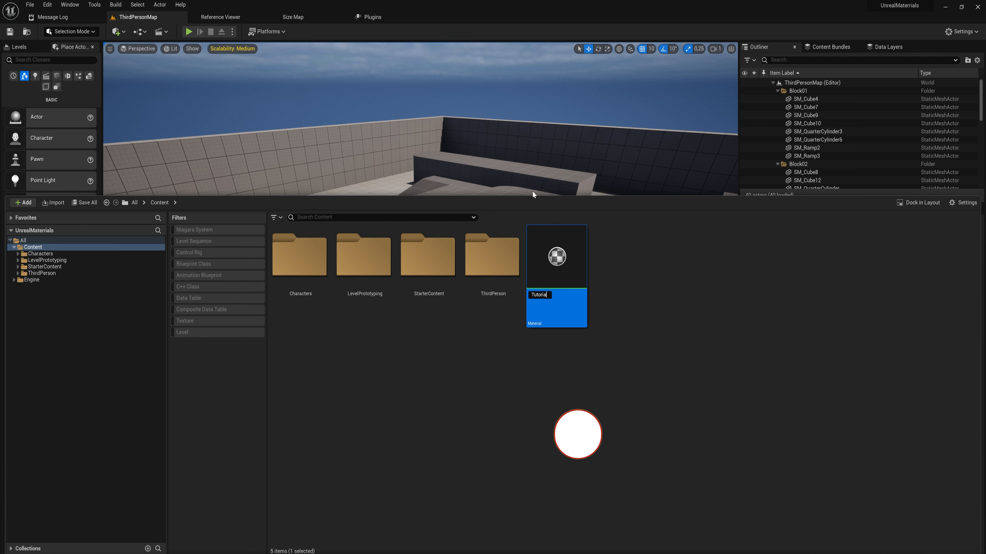
text(lMaterial)
key(Return)
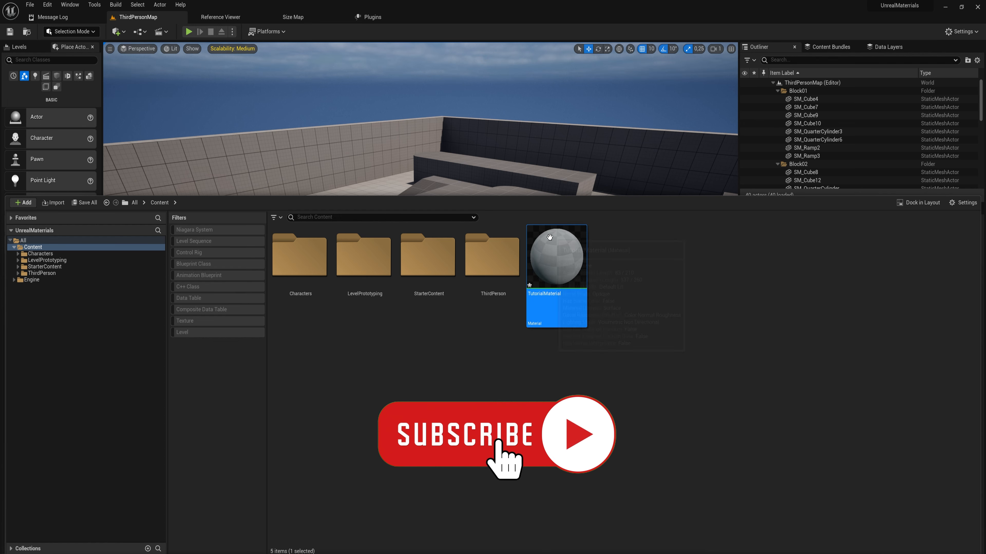
double_click(566, 277)
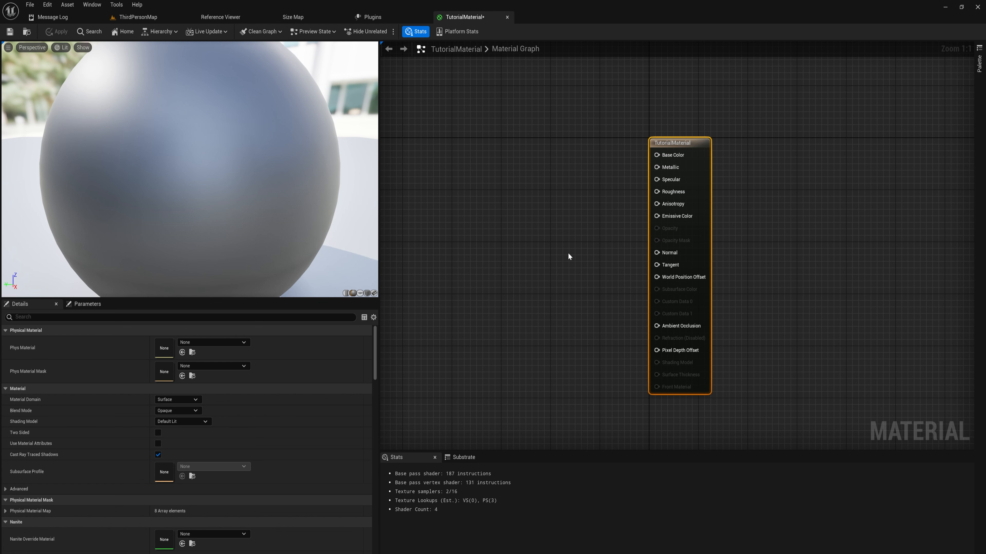
Add a Constant3Vector node to the material graph beside the TutorialMaterial output node.
right_drag(568, 254, 689, 254)
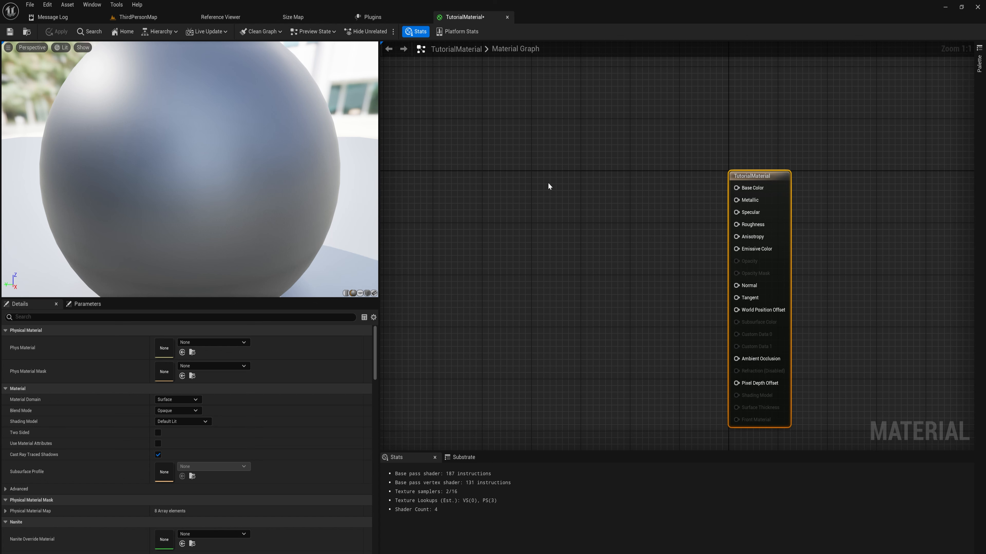
right_click(548, 183)
click(541, 158)
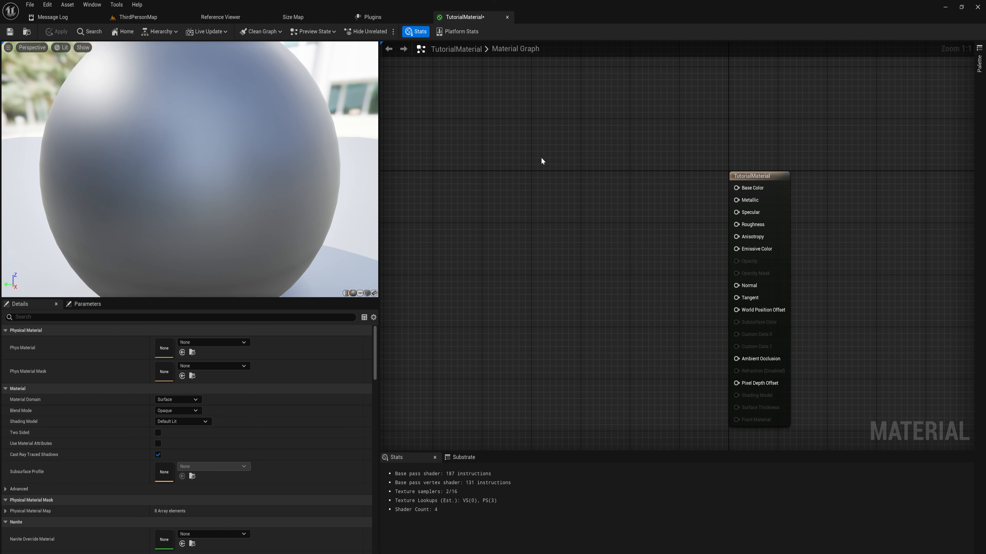
right_click(537, 165)
text(ve)
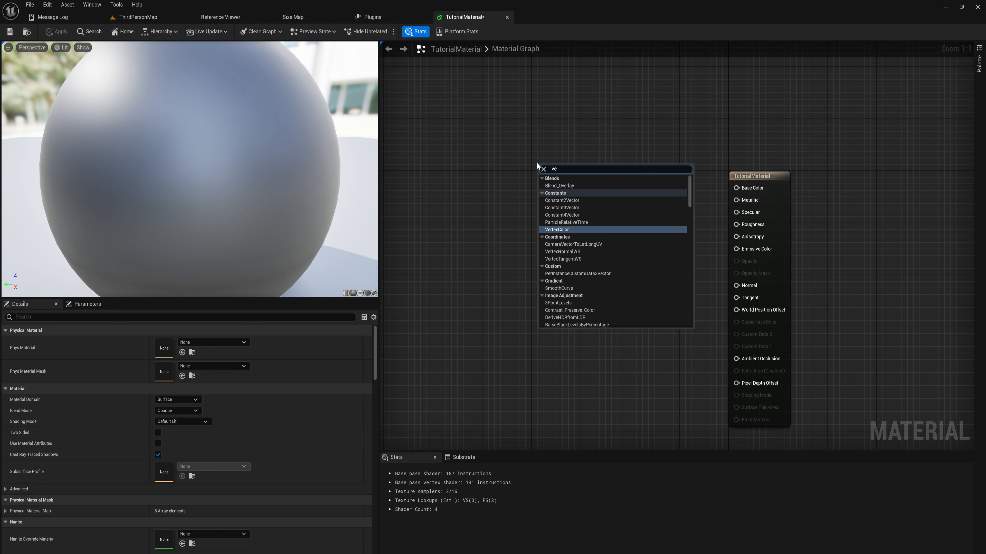
text(ctor3)
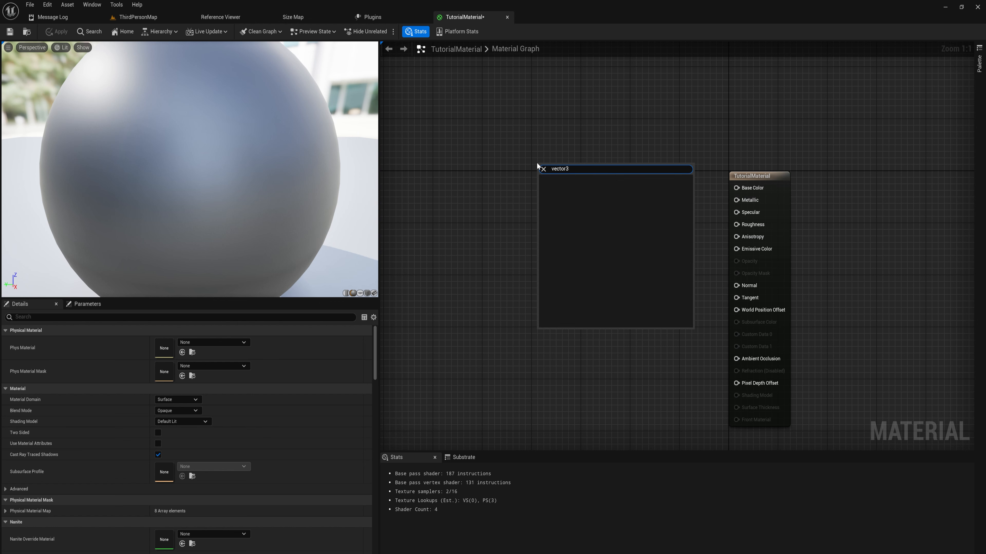
key(Return)
click(580, 330)
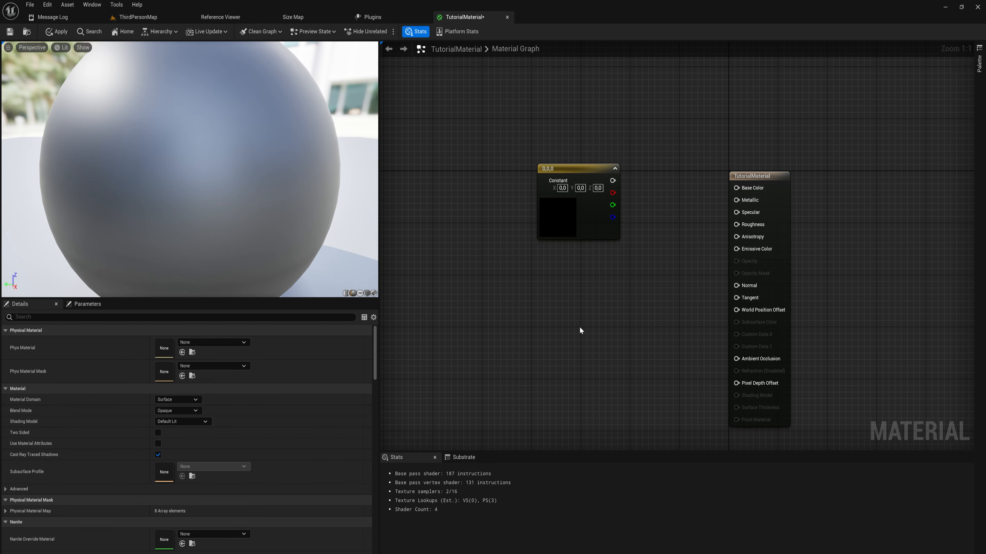
Place a second Constant3Vector plus Constant2Vector, Constant and Constant4Vector nodes around the first Constant3Vector.
click(557, 296)
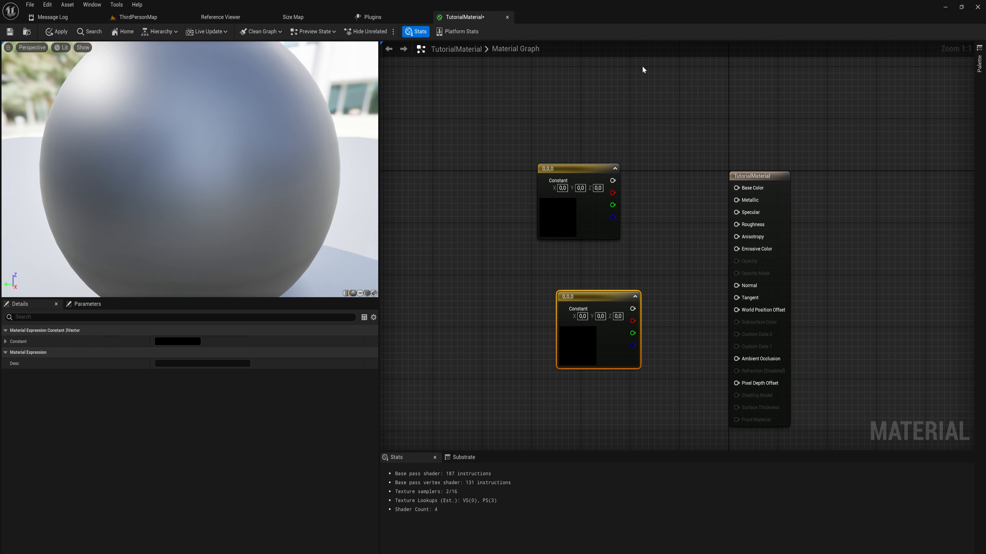
click(617, 117)
drag(632, 120, 599, 80)
click(595, 83)
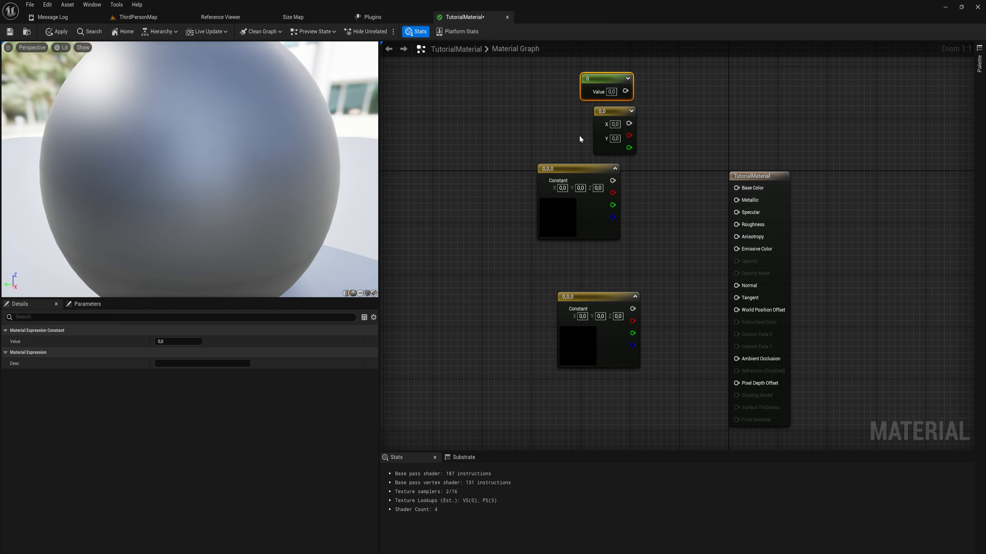
click(471, 286)
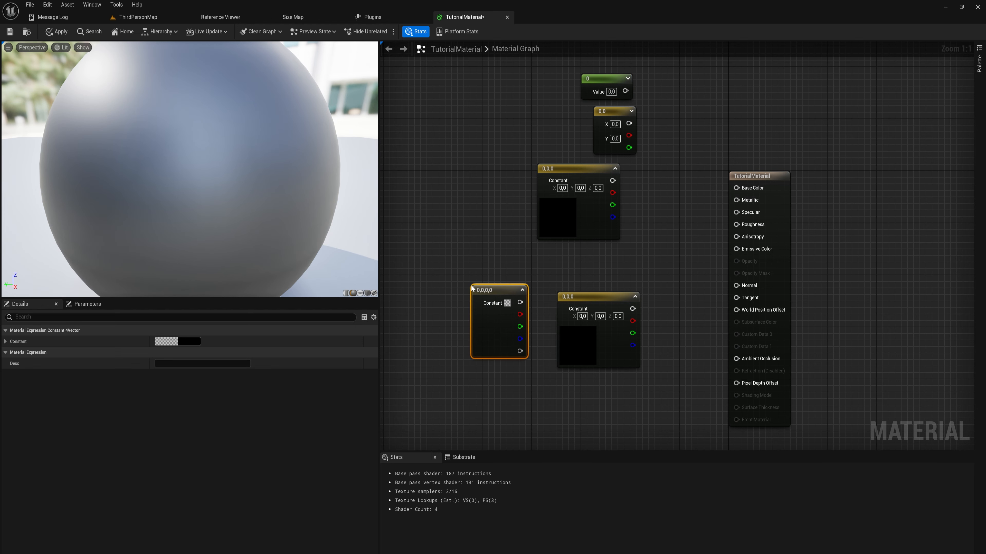
Delete the Constant4Vector and the lower Constant3Vector node from the graph.
drag(592, 392, 474, 181)
drag(485, 390, 658, 268)
key(Delete)
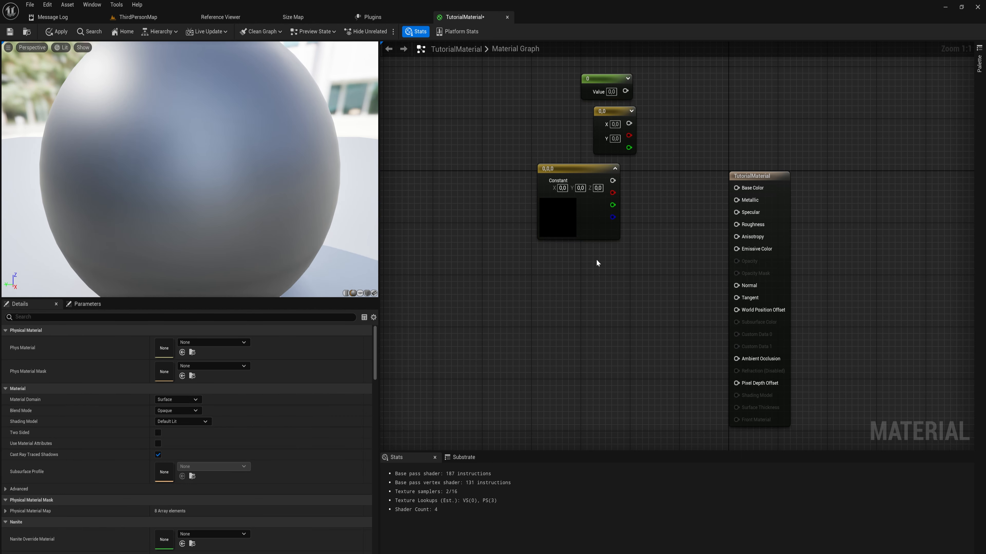
Place more Constant3Vector nodes below the first one and remove all the extra constant nodes.
key(ctrl+z)
click(499, 219)
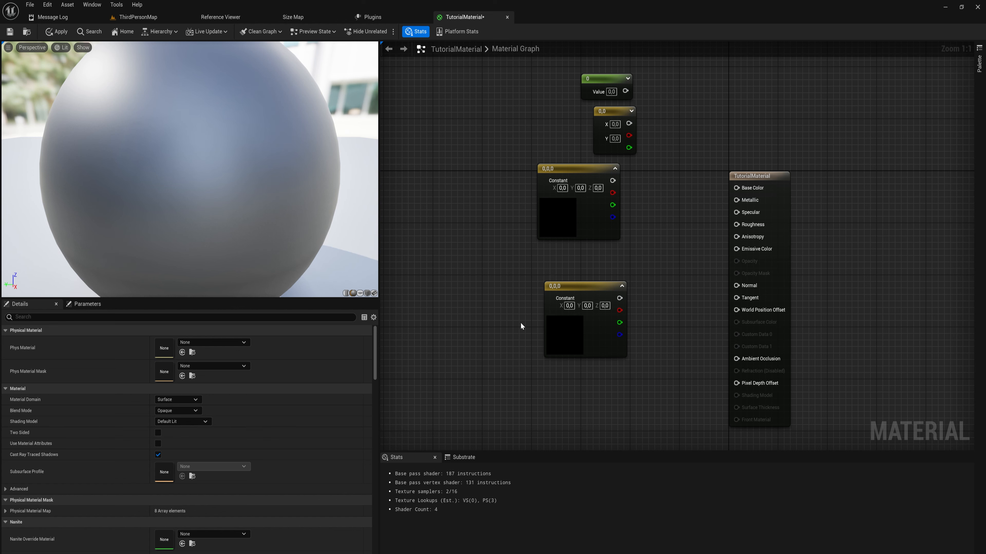
key(3)
click(486, 302)
drag(640, 402, 468, 290)
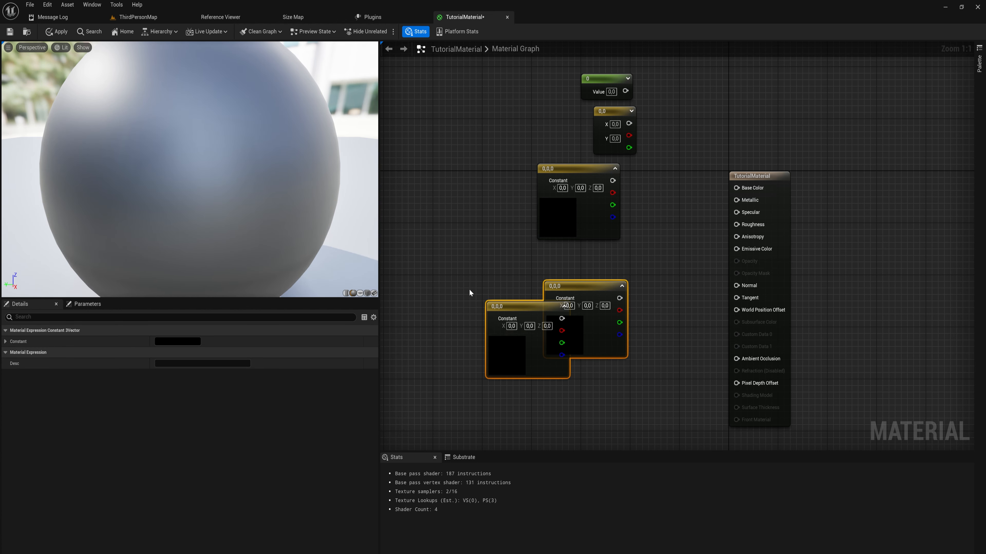
key(Delete)
key(ctrl+z)
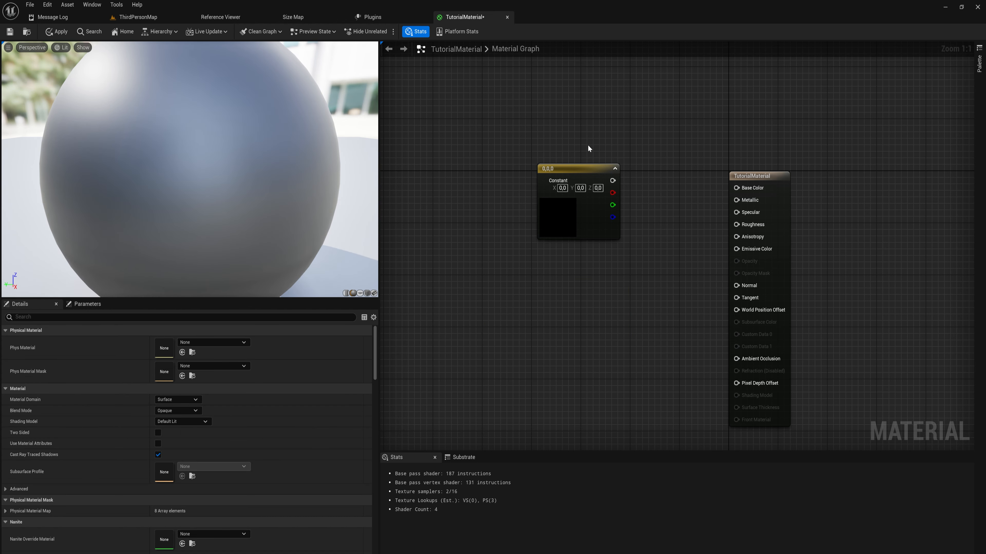
Reposition the Constant3Vector node and connect its combined output to the material's Base Color input.
mouse_move(584, 175)
mouse_down()
mouse_move(558, 173)
mouse_move(571, 187)
mouse_up()
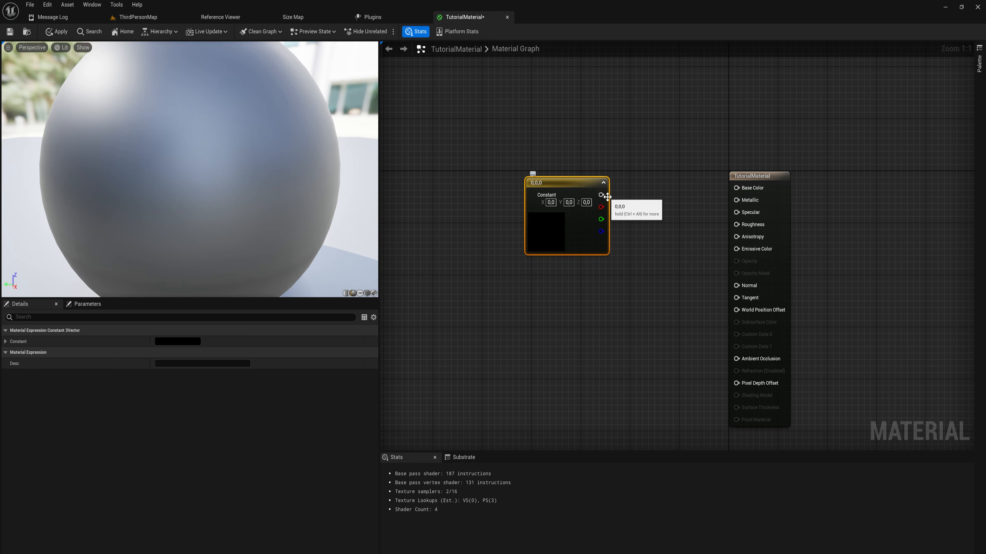
drag(608, 197, 684, 156)
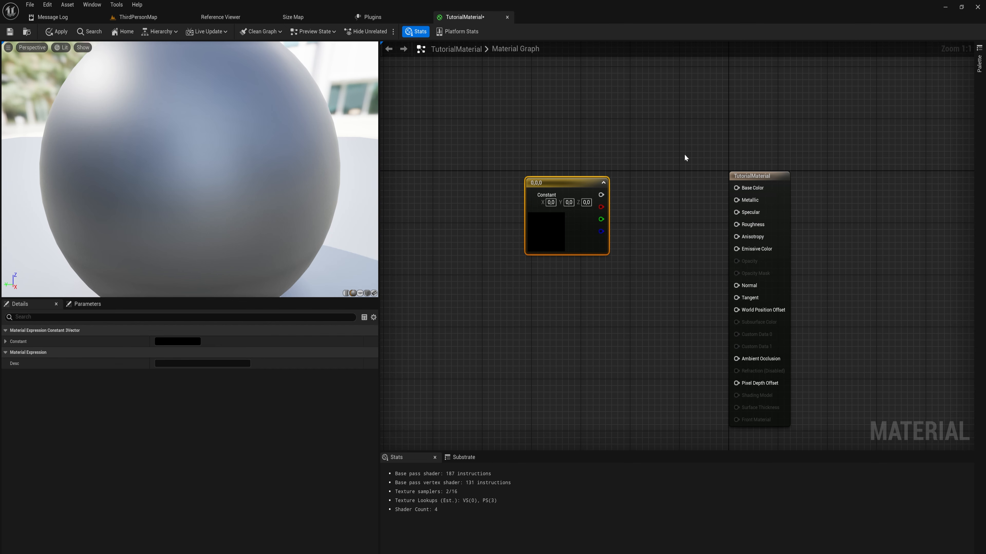
click(684, 156)
right_drag(683, 156, 613, 138)
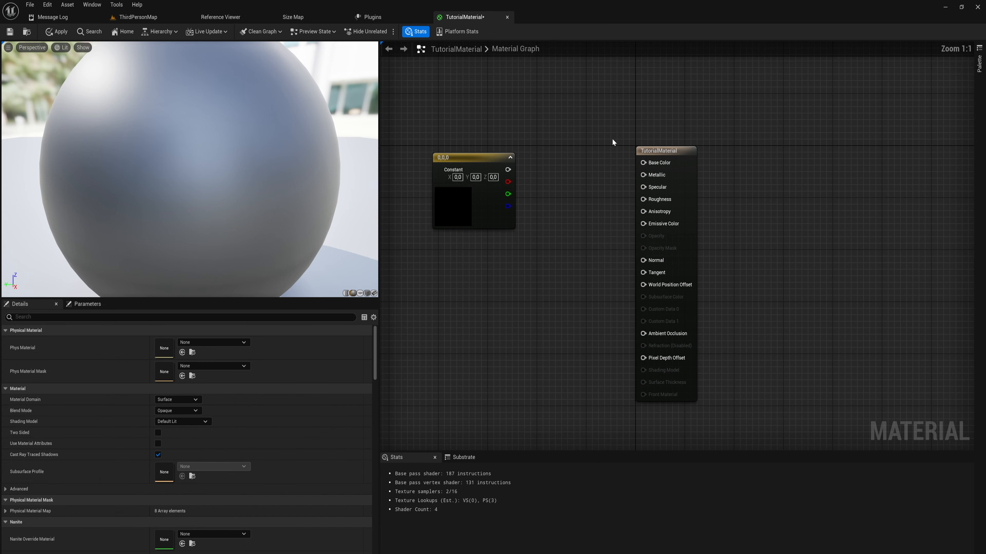
scroll(613, 138, down, 1)
scroll(612, 138, up, 1)
scroll(300, 172, down, 5)
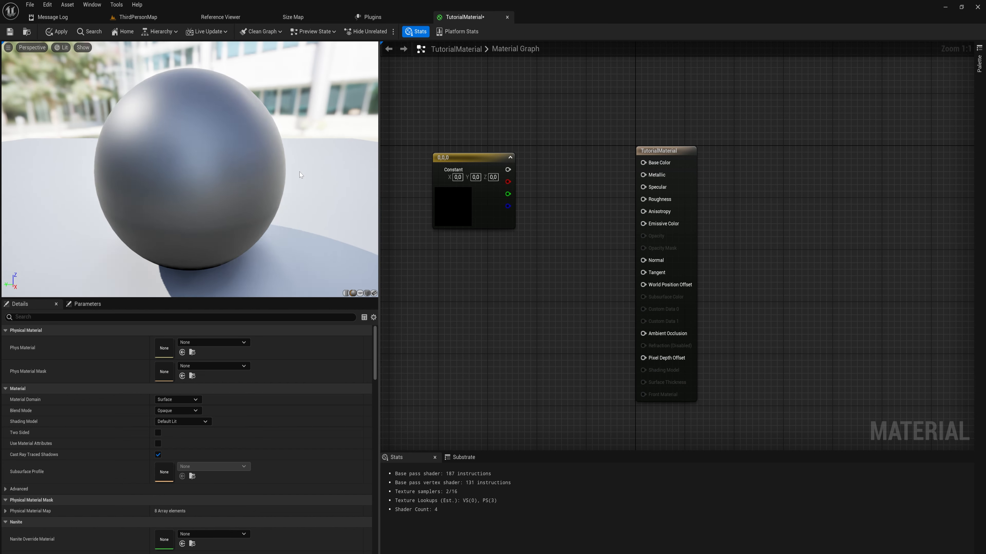
scroll(300, 172, up, 2)
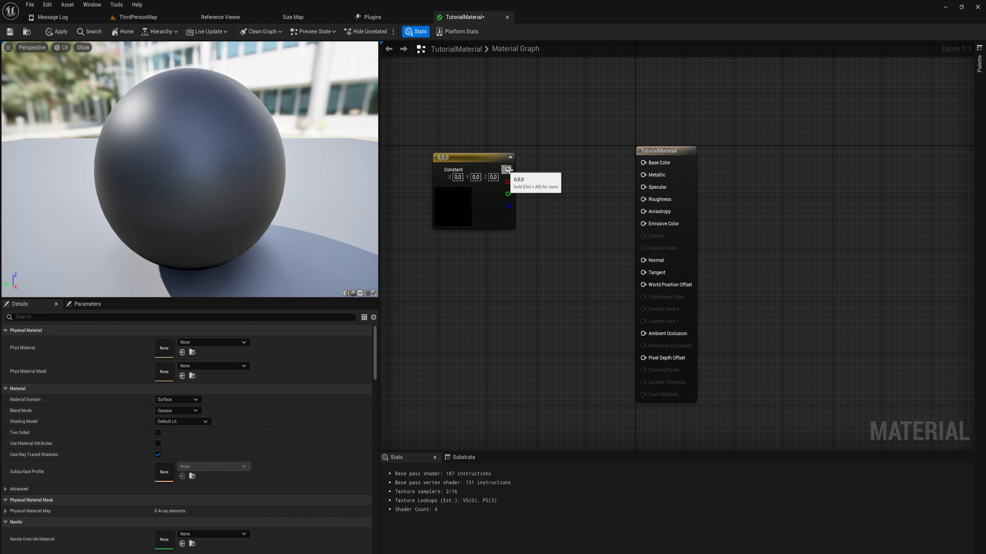
drag(507, 170, 643, 163)
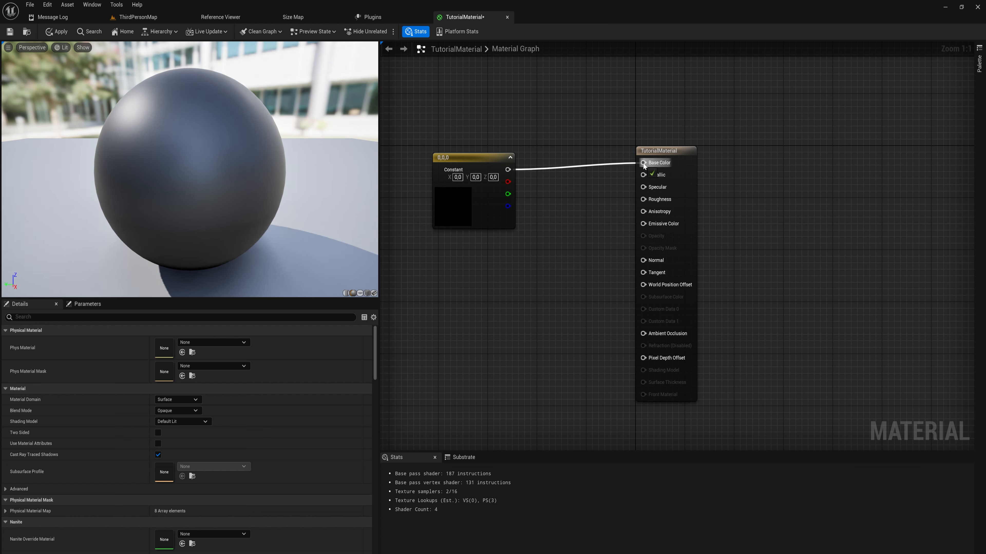
Set the Constant3Vector colour to pink with R 1.0, G 0.128853 and B 0.838526.
double_click(460, 195)
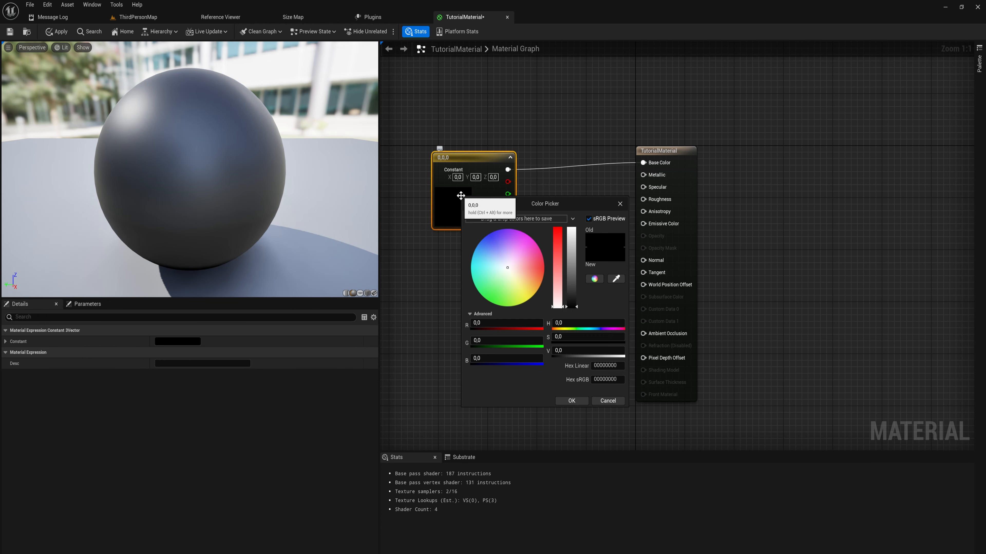
click(528, 242)
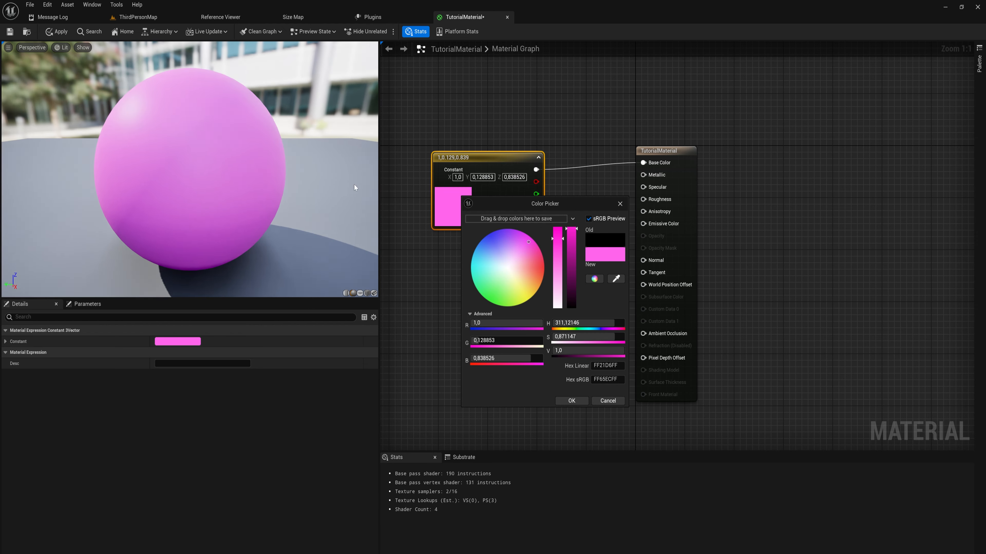
mouse_move(354, 186)
mouse_down()
mouse_move(466, 183)
mouse_move(346, 175)
mouse_up()
Move the Constant3Vector node higher in the graph and set its colour to purple with R 0.350719, G 0.151512 and B 1.0.
drag(505, 157, 521, 92)
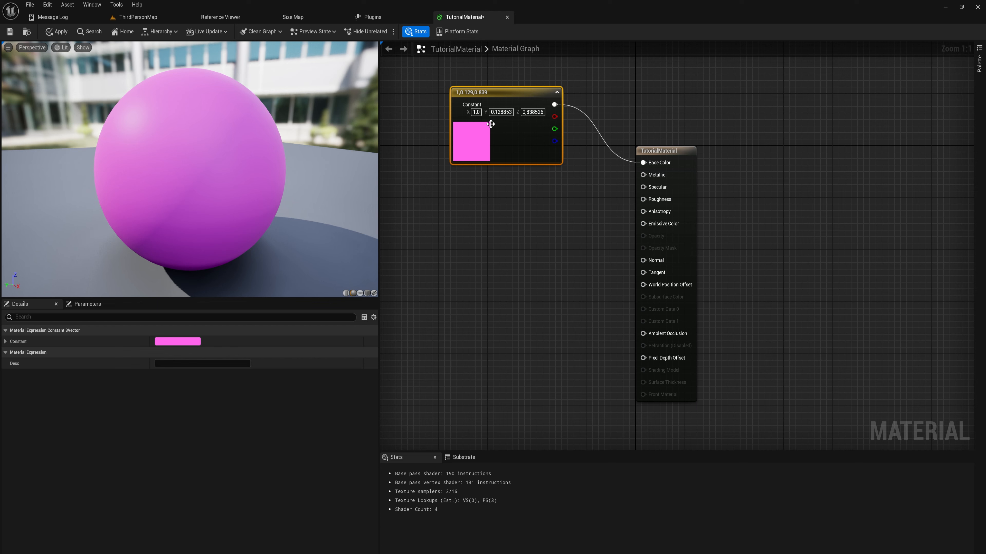
double_click(471, 144)
click(511, 183)
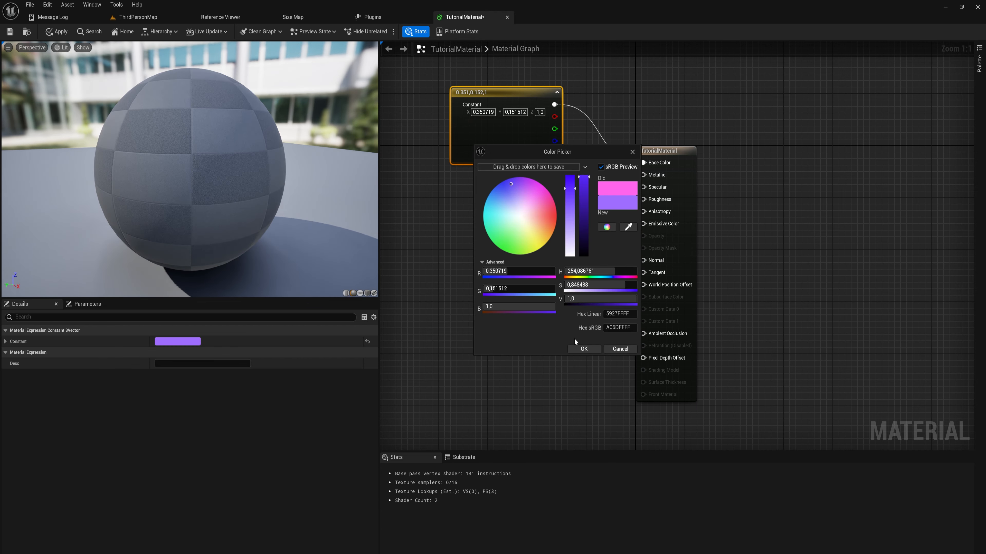
click(584, 349)
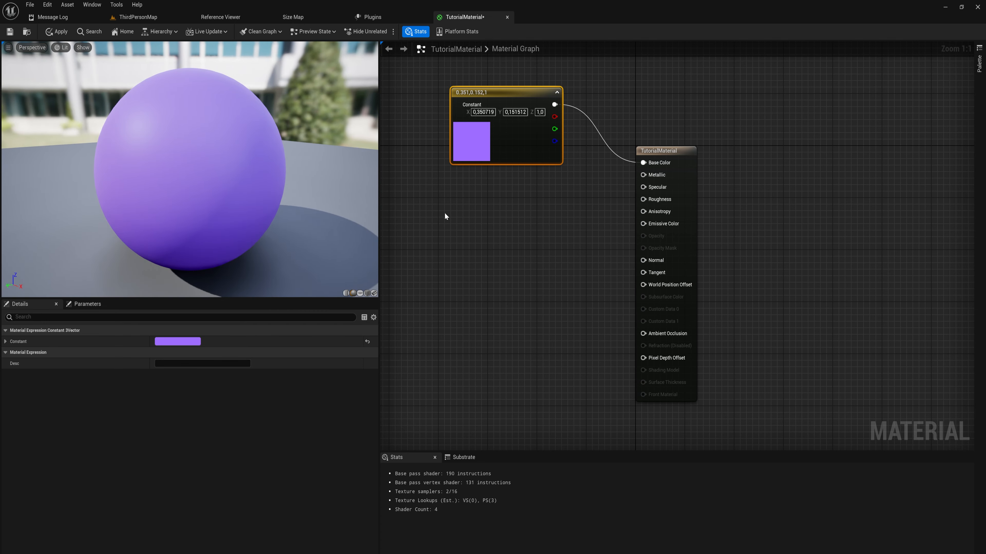
click(516, 201)
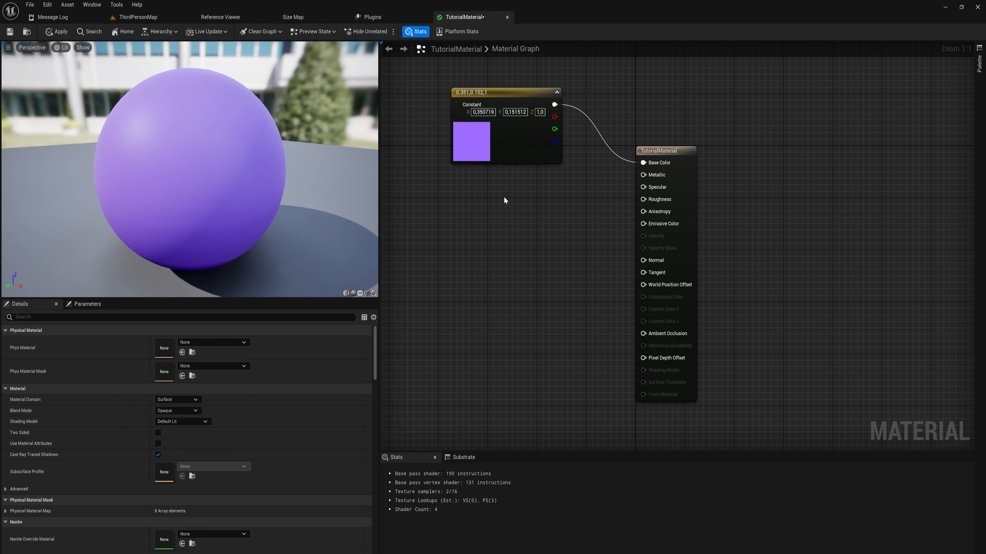
Add a Constant node with value 1.0 below the colour node and connect it to the material's Metallic input.
click(489, 194)
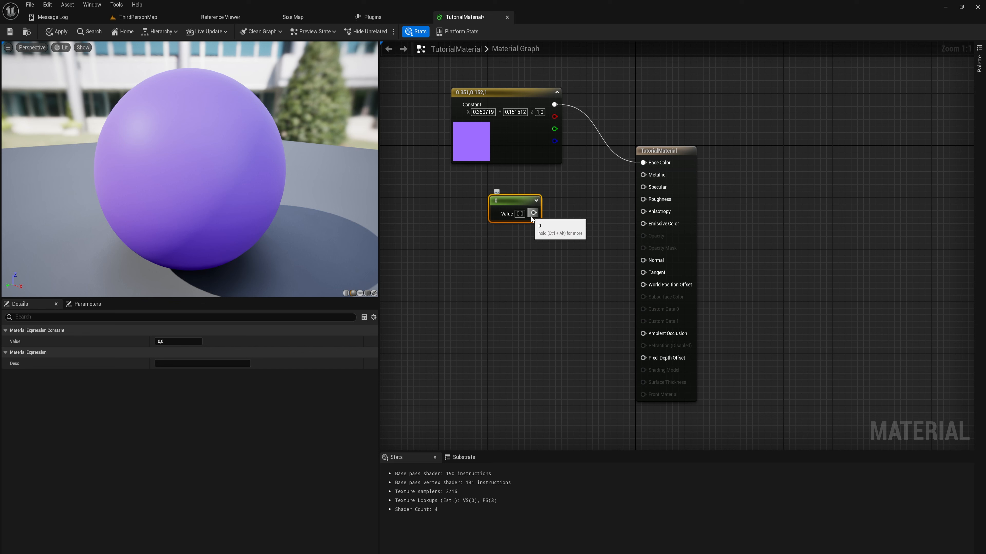
drag(533, 213, 643, 175)
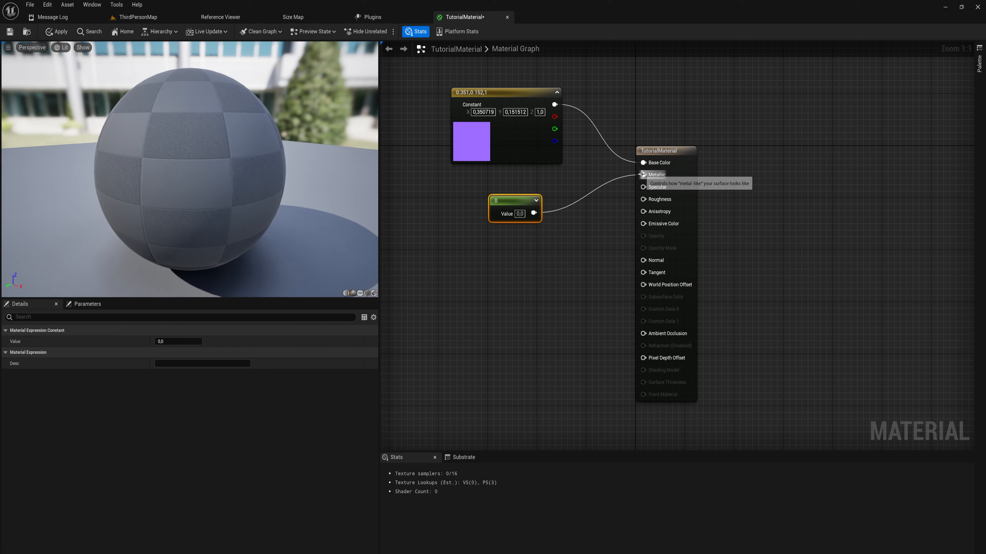
click(520, 214)
text(1)
key(Return)
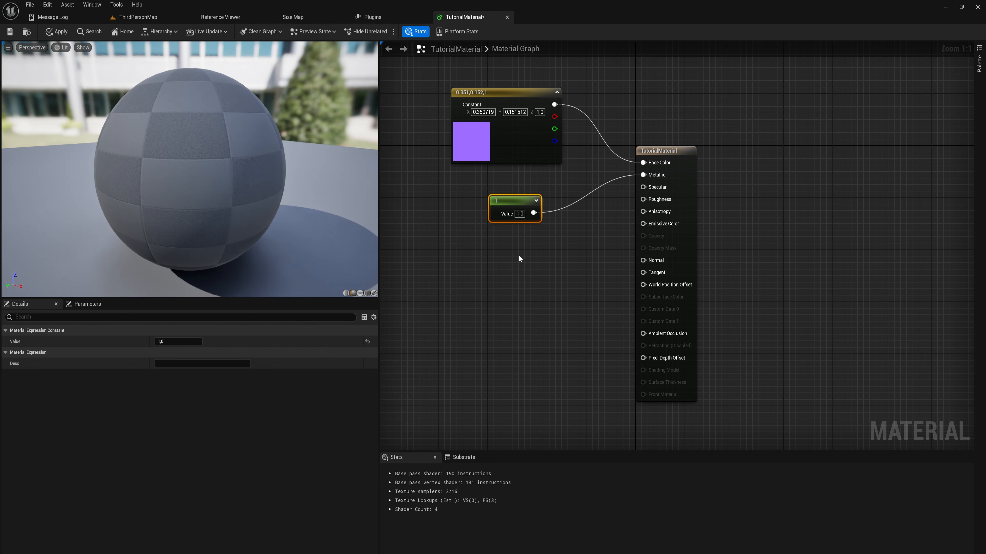
click(518, 255)
mouse_move(177, 220)
mouse_down()
mouse_move(116, 220)
mouse_move(149, 210)
mouse_move(118, 211)
mouse_move(164, 209)
mouse_up()
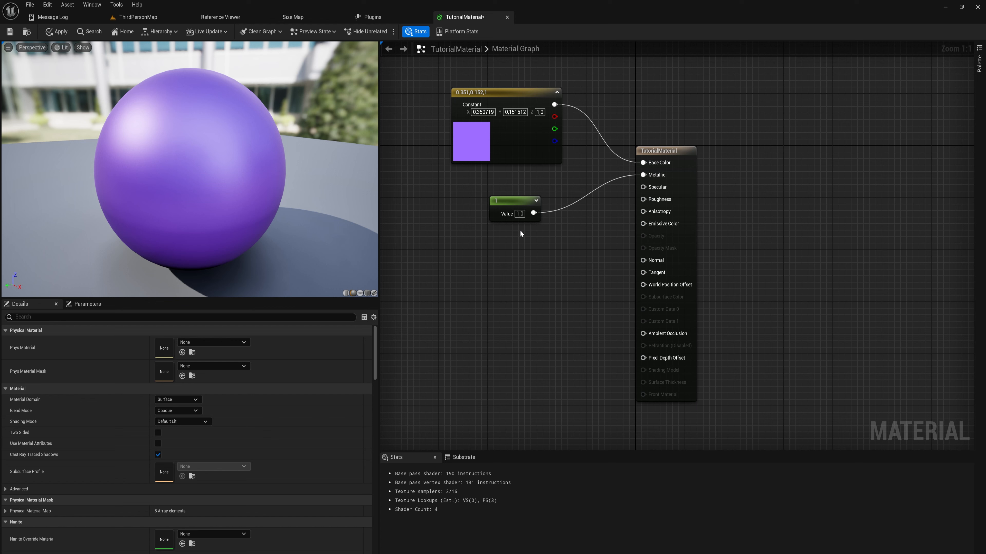
Set the value of the Constant node feeding Metallic to 0.5.
text(0,5)
key(Return)
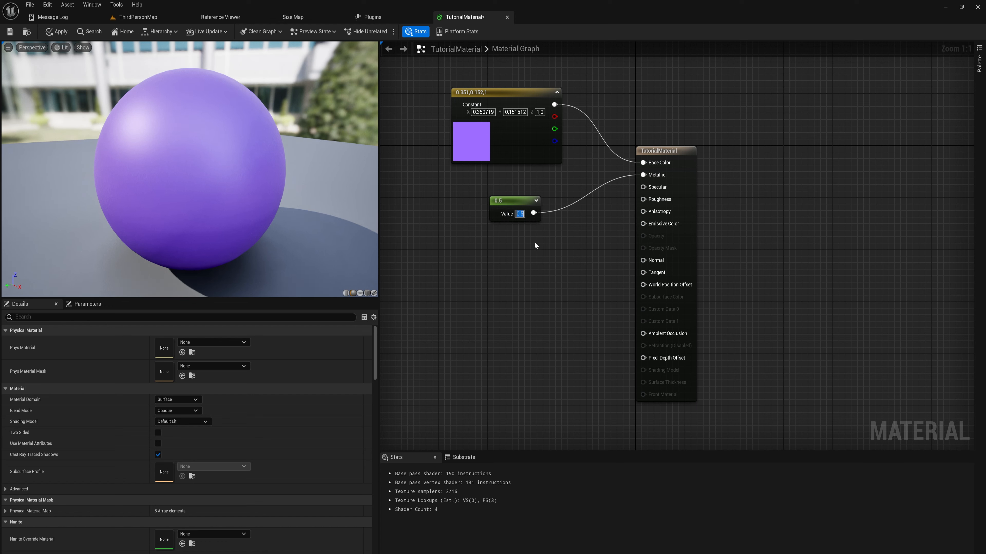
Set the value of the Constant node feeding Metallic to 0.
click(511, 199)
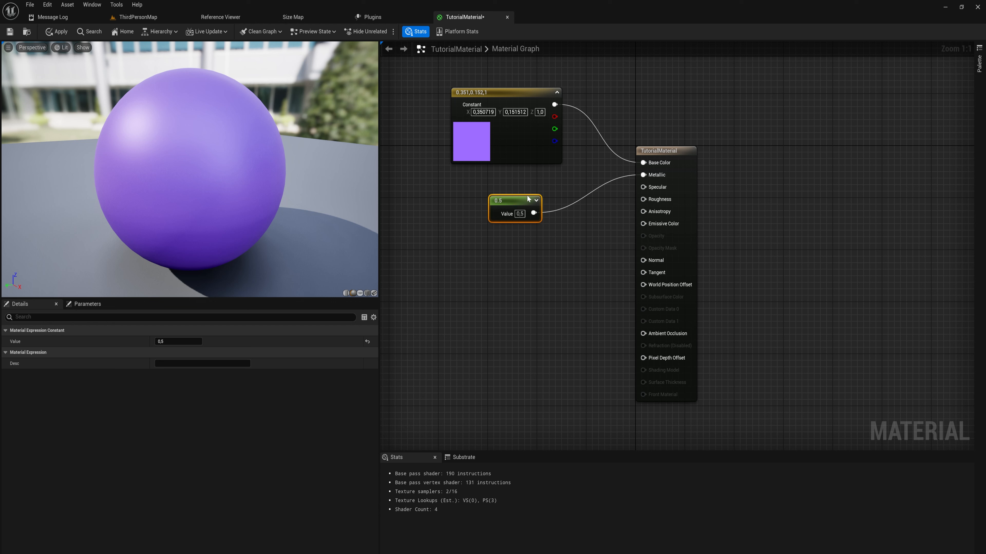
click(519, 214)
text(0)
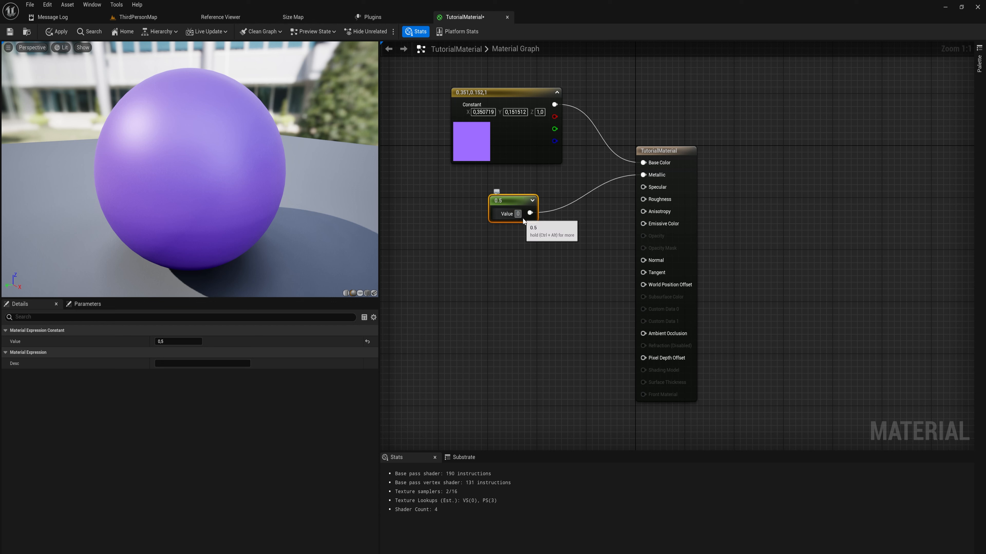
key(Return)
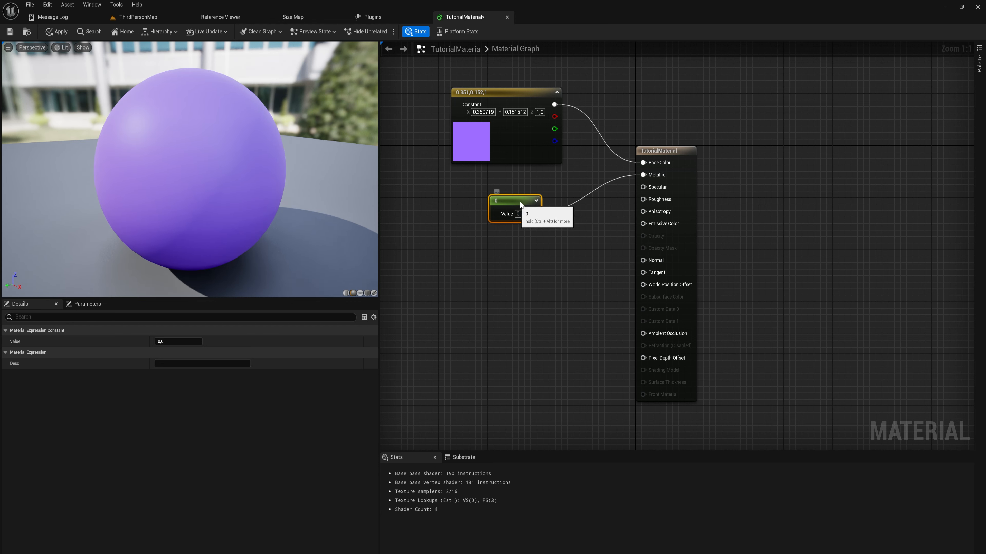
Move the Metallic Constant node directly below the colour node and shift the material result node slightly down.
drag(531, 199, 554, 176)
drag(682, 149, 682, 156)
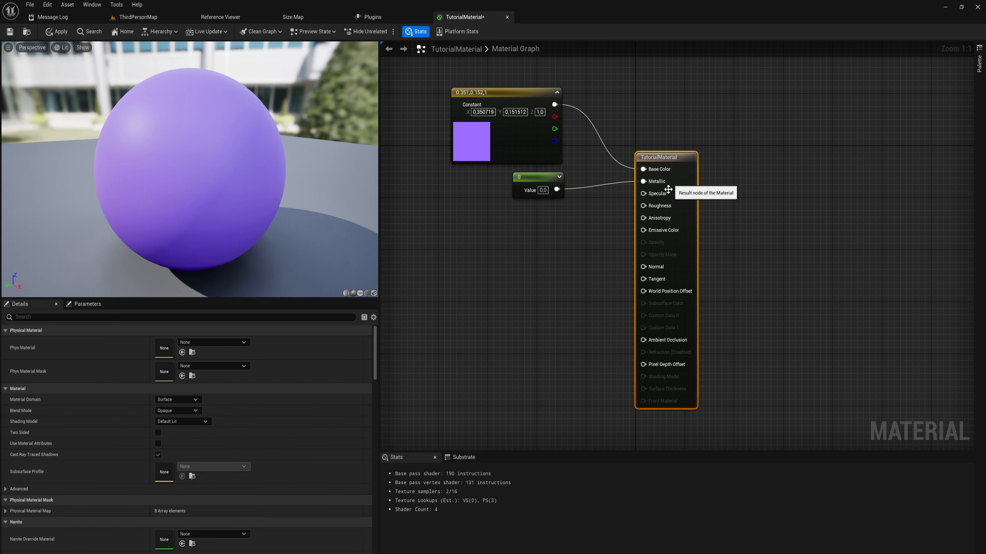
click(598, 206)
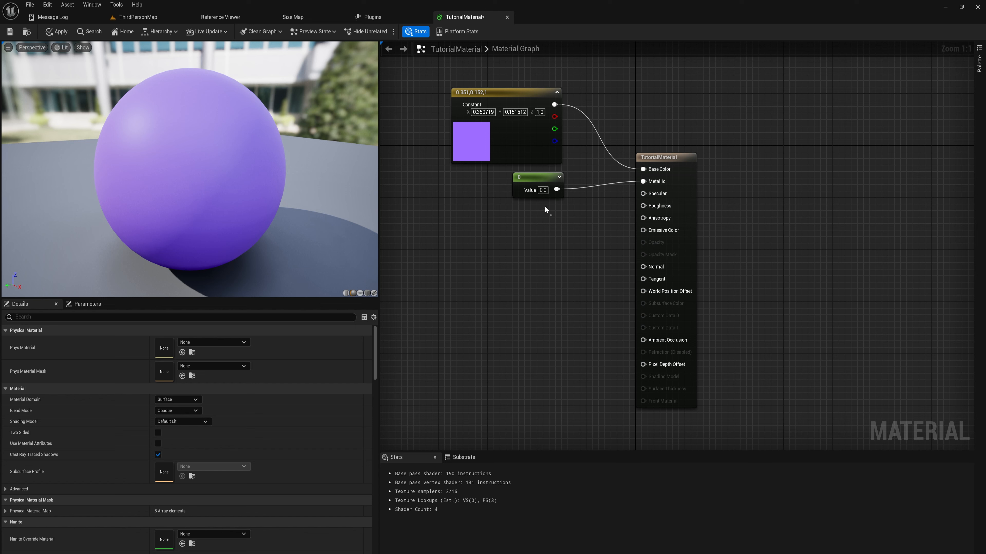
Add a second Constant node below the Metallic one and connect it to the material's Roughness input.
click(526, 184)
click(529, 219)
click(529, 218)
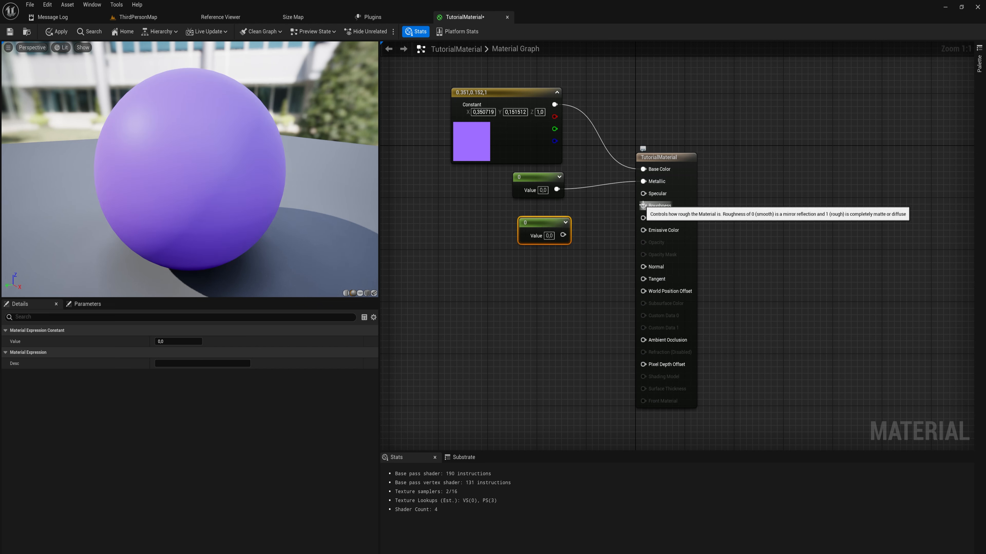
drag(642, 206, 561, 238)
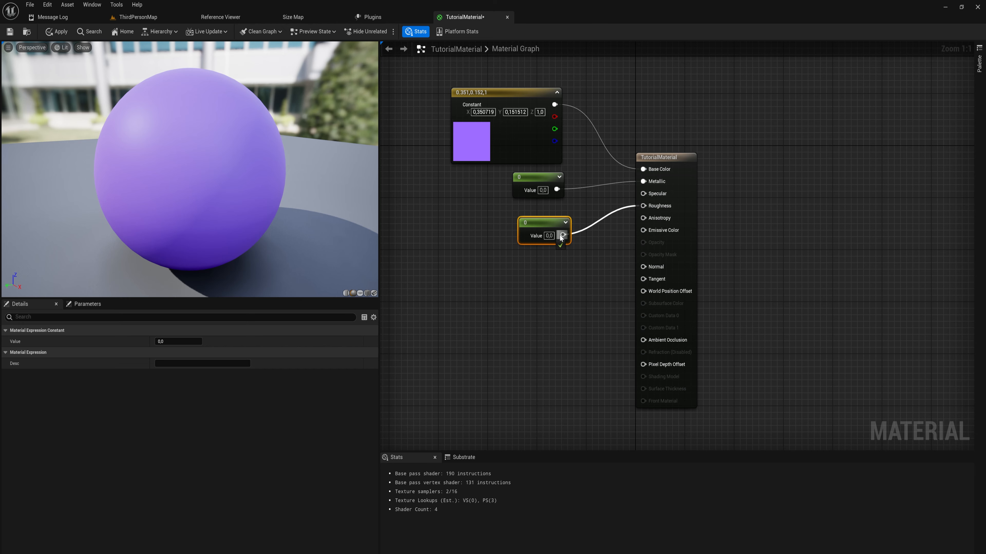
drag(560, 235, 562, 235)
Set the Constant node feeding Roughness to 1 and inspect the preview sphere's surface.
drag(333, 208, 371, 221)
click(548, 235)
text(1)
key(Return)
click(556, 266)
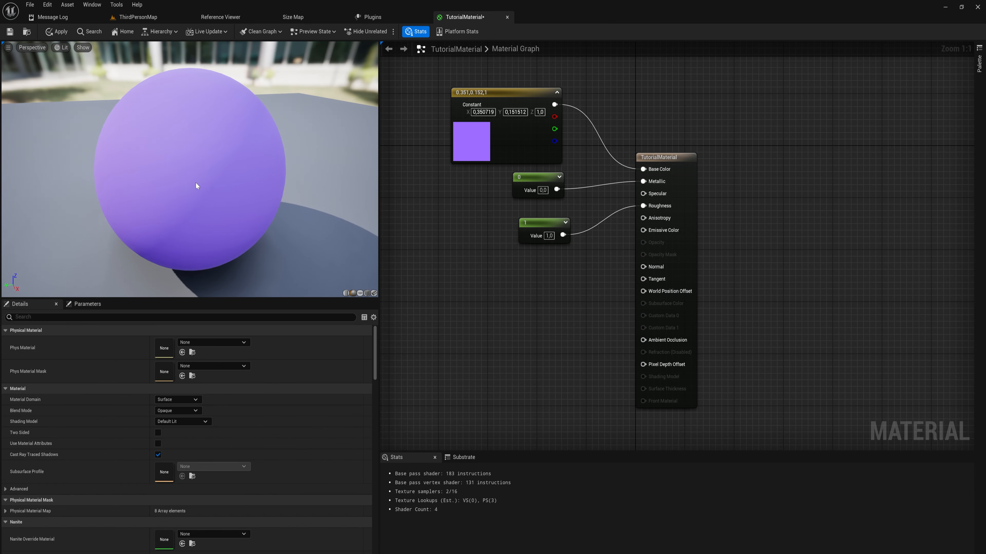
drag(190, 169, 229, 154)
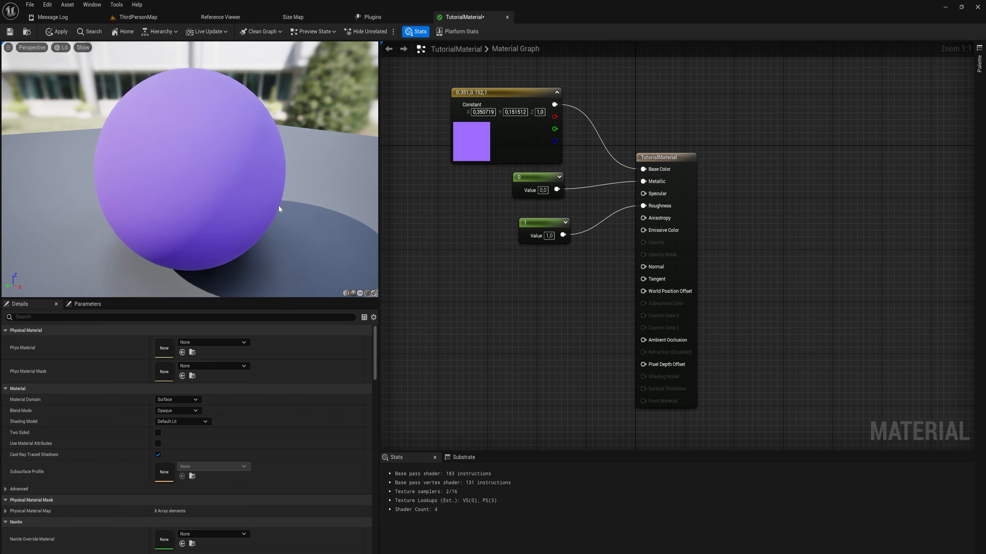
Align the Roughness Constant node under the Metallic one and set its value to 0.
drag(558, 224, 550, 224)
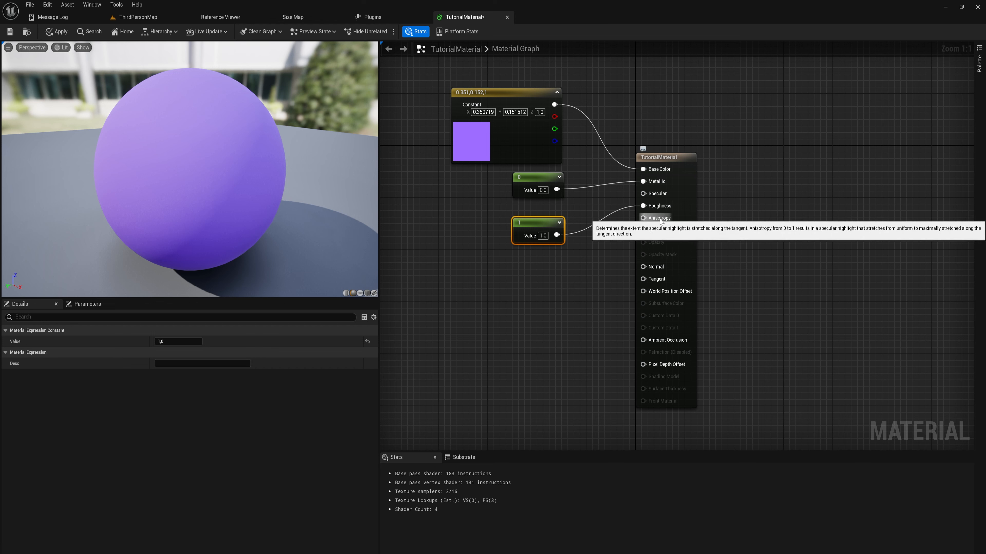
click(543, 236)
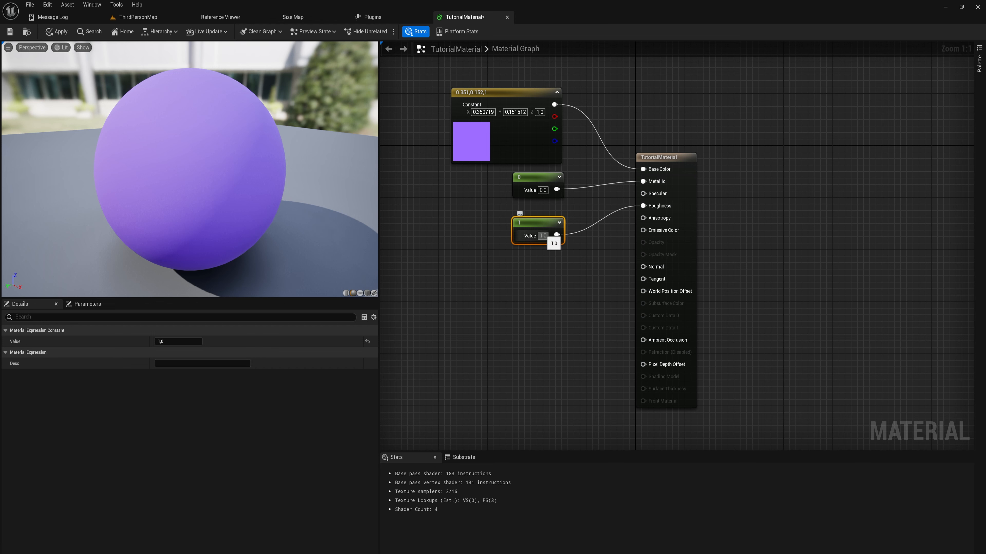
text(0)
key(Return)
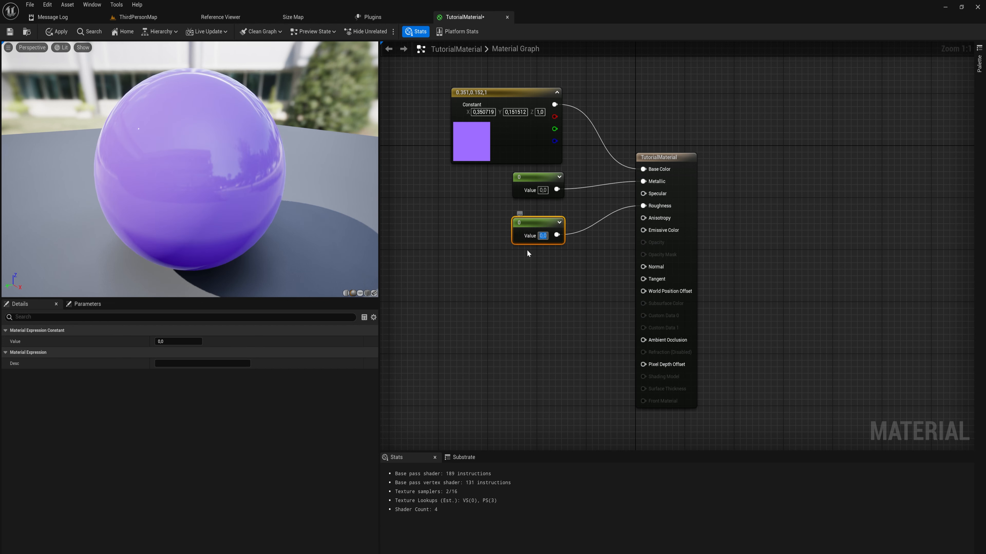
drag(541, 220, 539, 230)
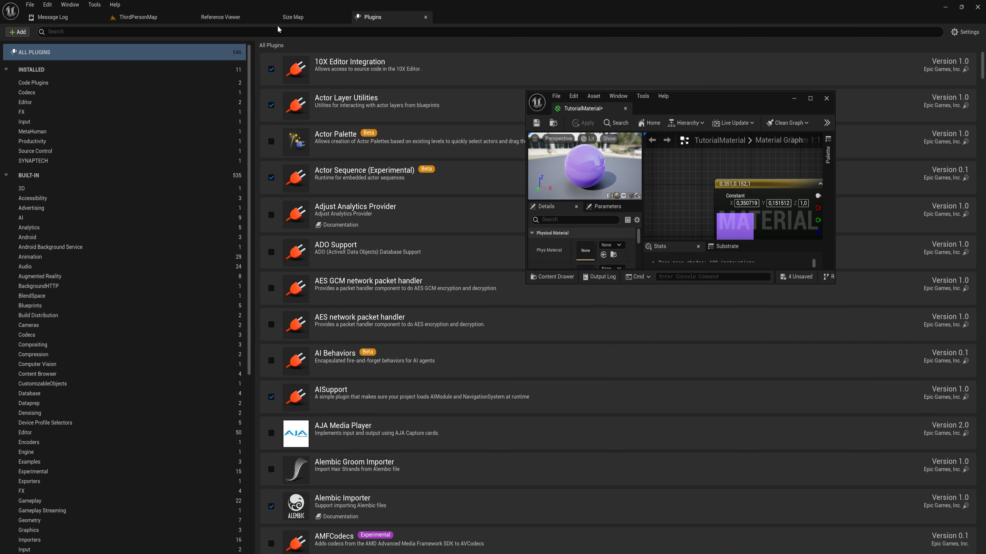
Show the ThirdPersonMap level behind the floating material editor and make the editor window taller to reveal the constant nodes.
click(138, 18)
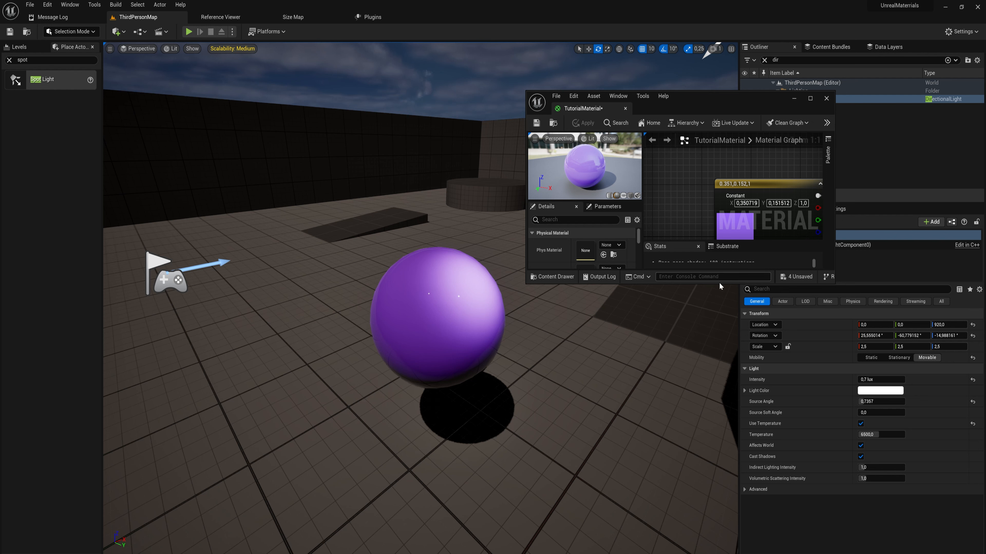
drag(720, 285, 719, 499)
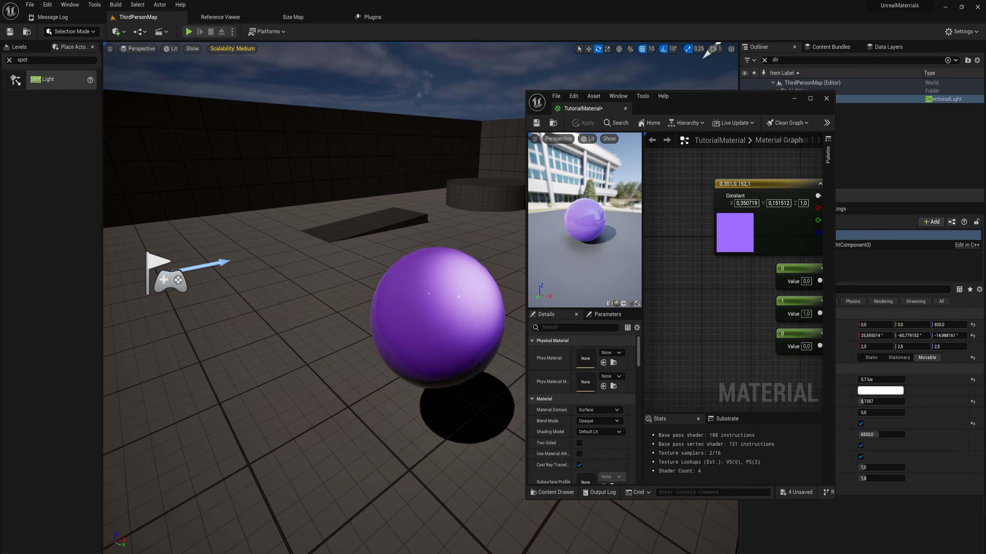
right_drag(811, 320, 704, 322)
Set the Constant node feeding Specular to 0 and apply the material.
click(704, 321)
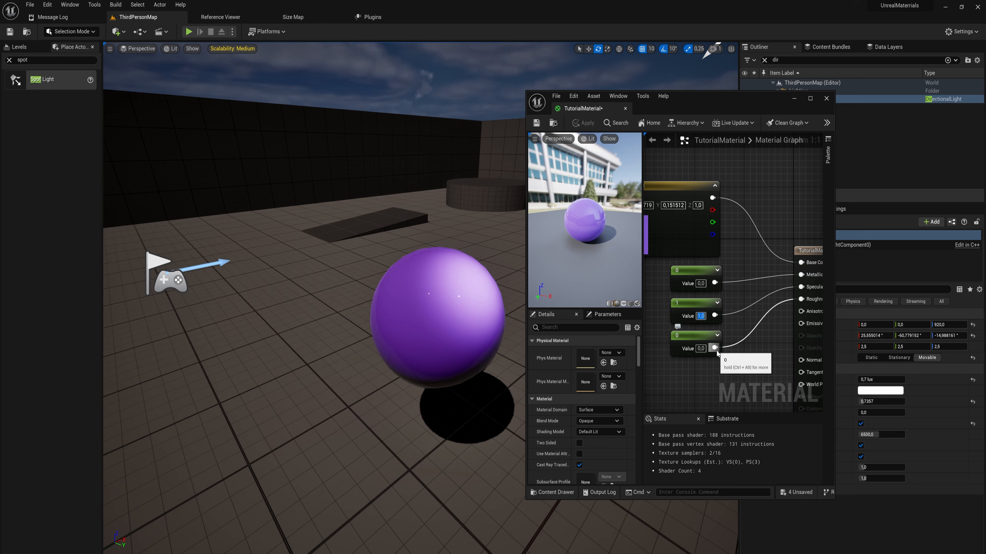
text(0)
key(Return)
click(583, 123)
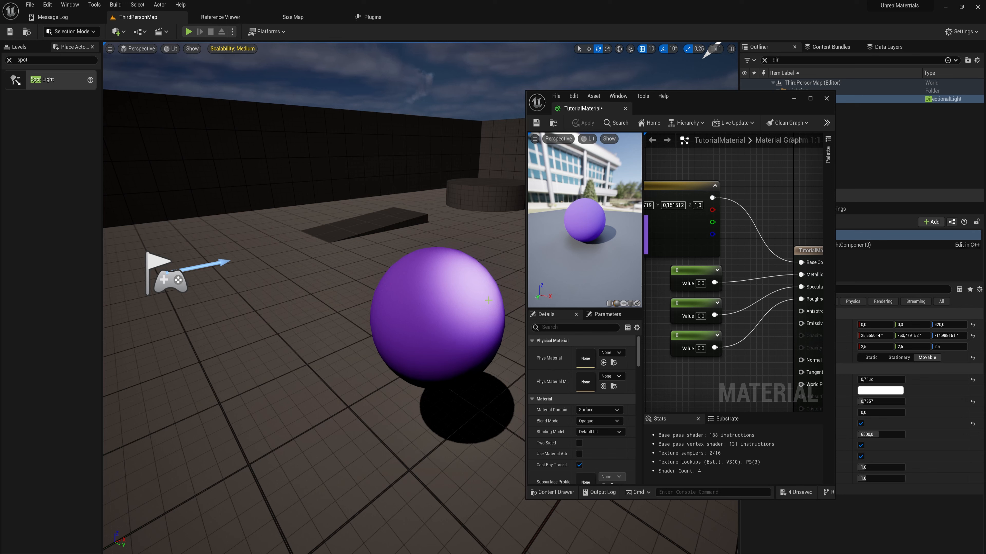
Undo the Specular constant edits in the material graph.
right_drag(734, 331, 709, 319)
mouse_move(709, 340)
mouse_down()
mouse_move(688, 331)
mouse_move(705, 327)
mouse_up()
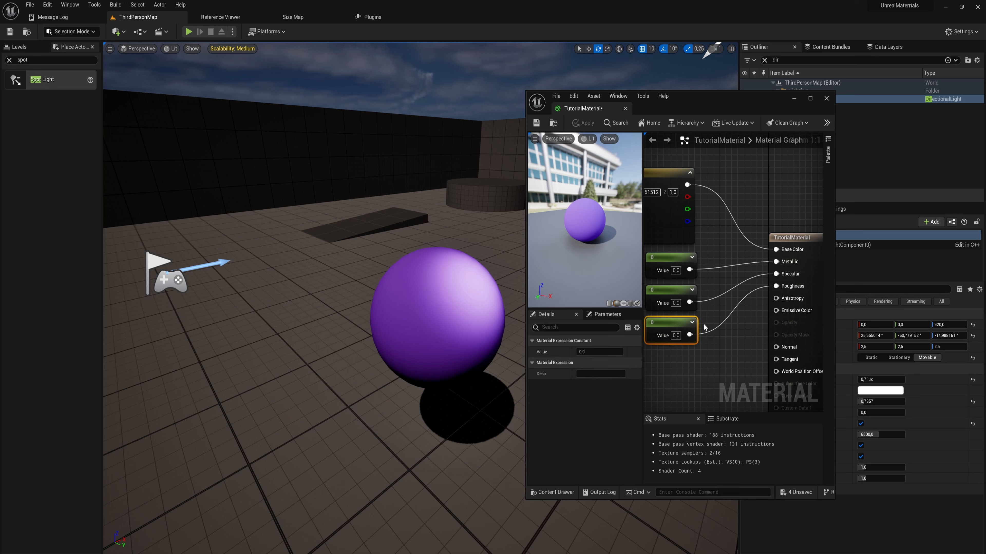
key(ctrl+z)
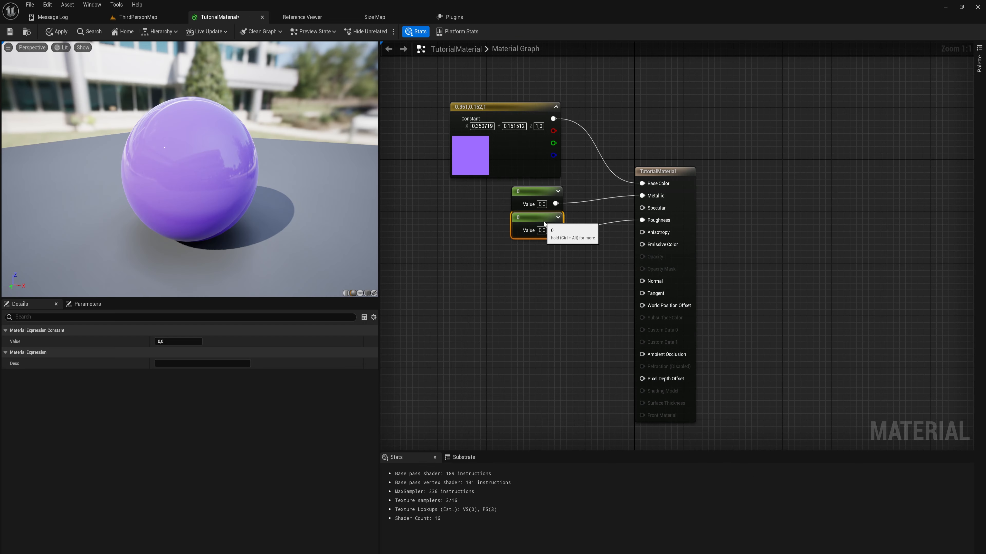
Move the Roughness Constant node slightly down to leave a gap below the Metallic one.
click(544, 222)
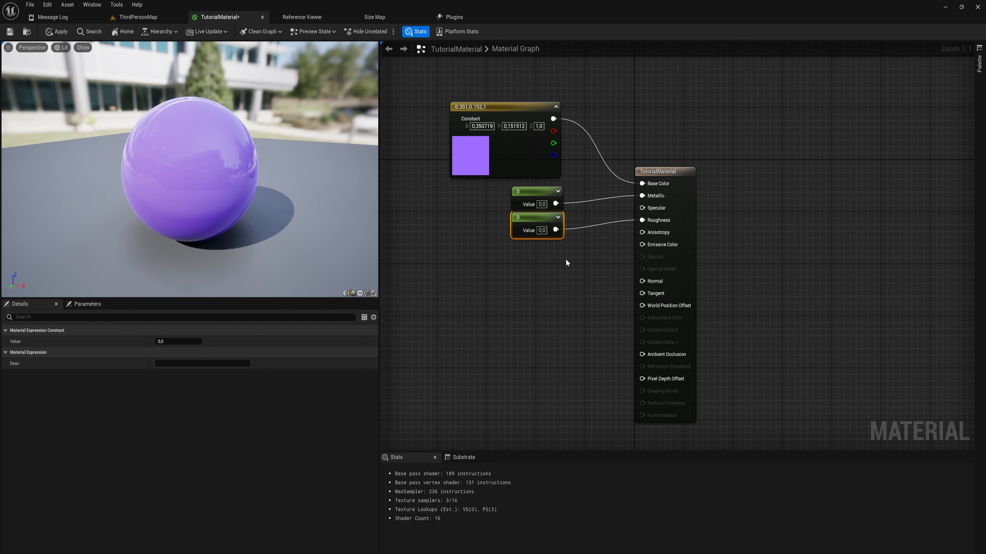
drag(533, 214, 534, 220)
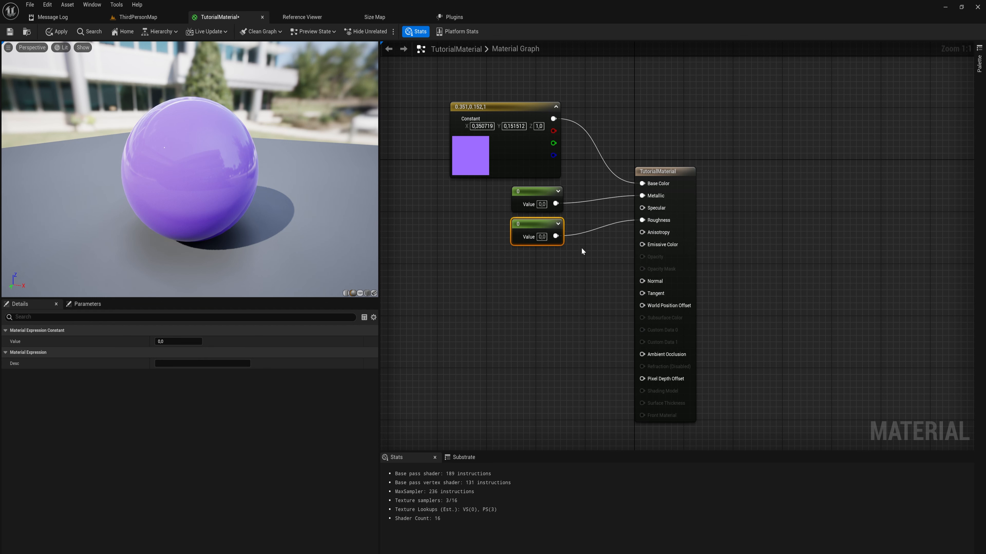
click(591, 263)
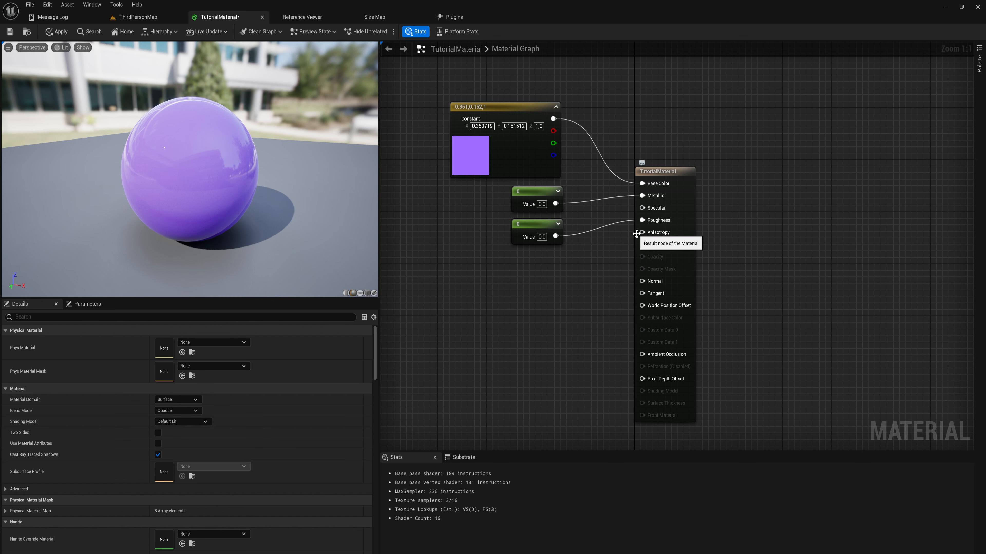
Disconnect the purple Constant3Vector from Base Color, move it below the two constants and connect it to Emissive Color.
alt+click(641, 183)
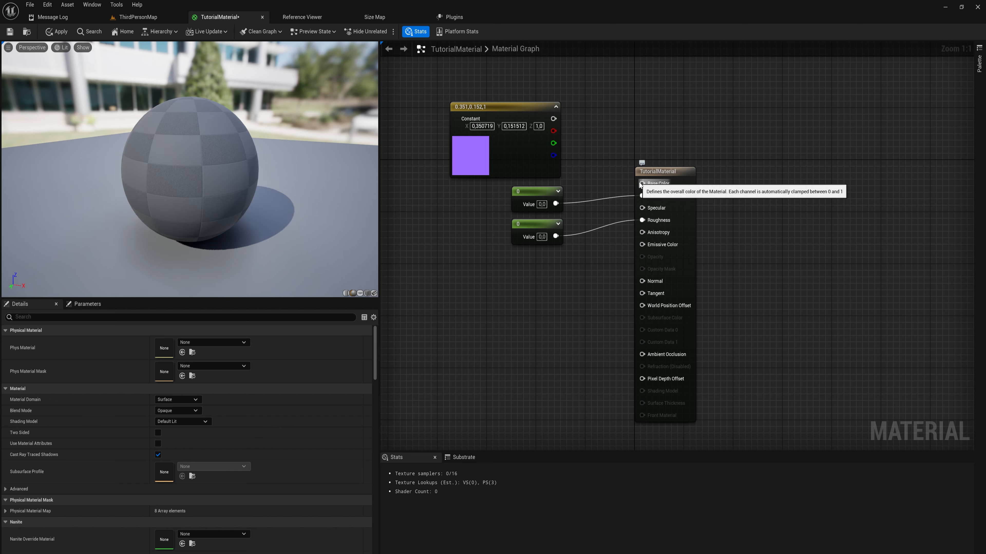
drag(514, 115, 641, 245)
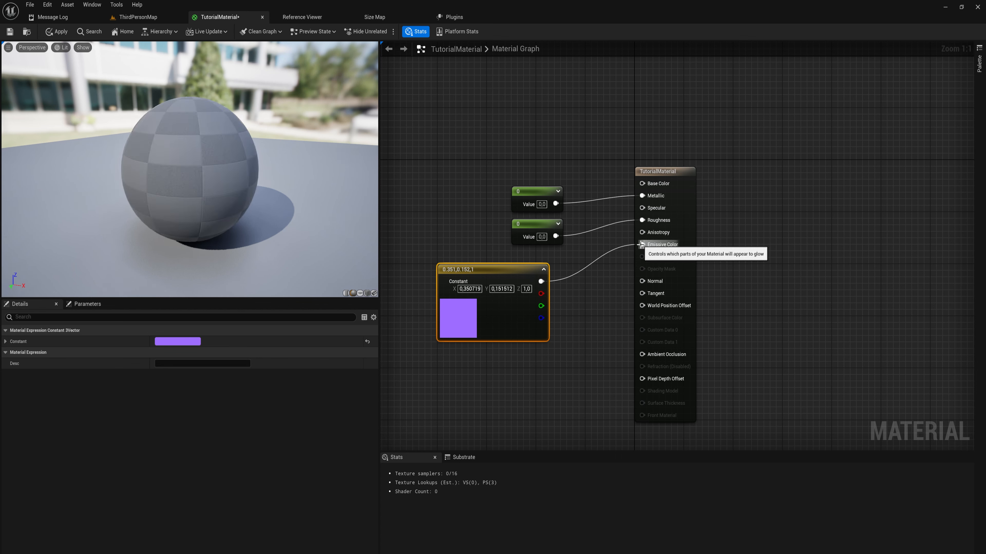
drag(289, 225, 289, 224)
drag(527, 278, 455, 261)
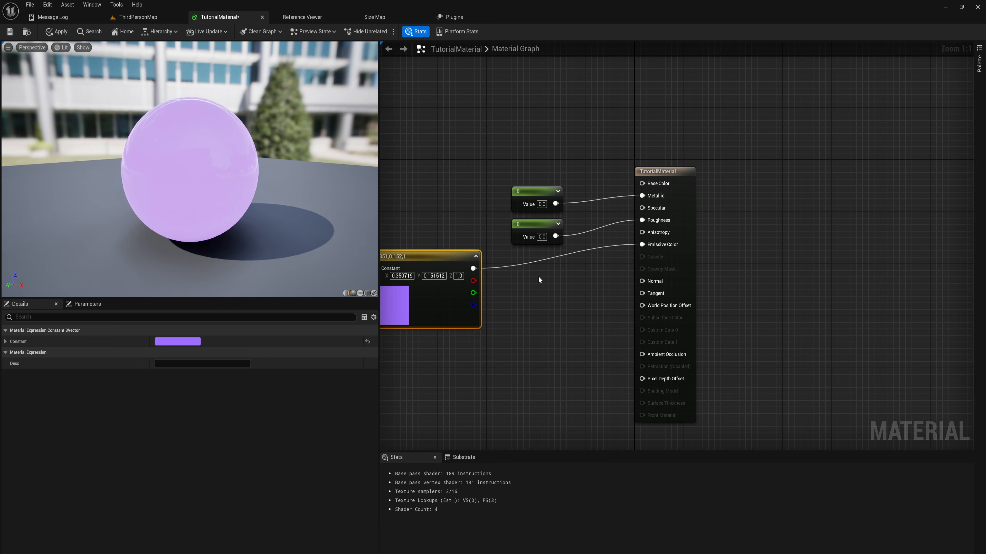
Insert a Multiply node between the purple colour node and Emissive Color, spacing out the material result node to make room.
drag(449, 257, 564, 282)
text(multiply)
key(Return)
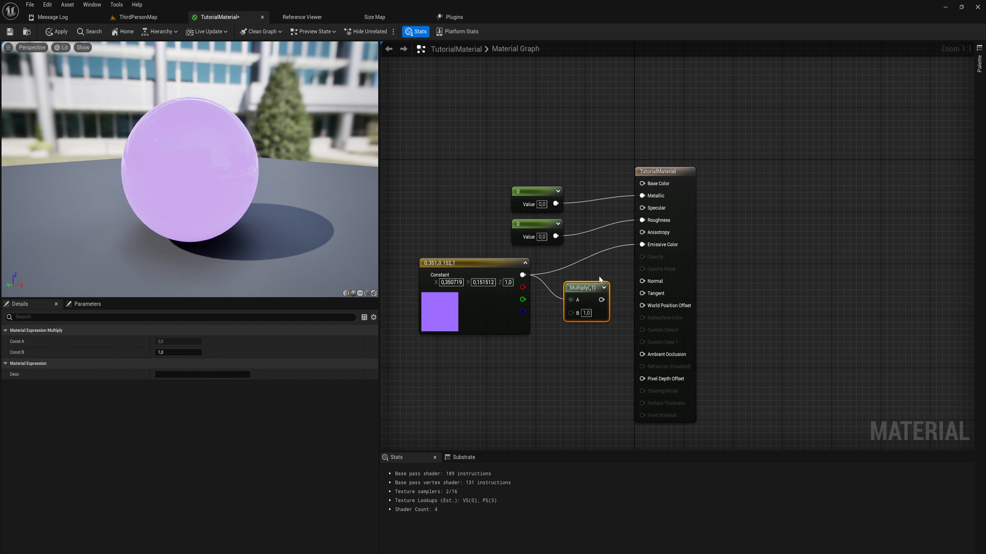
drag(659, 171, 715, 171)
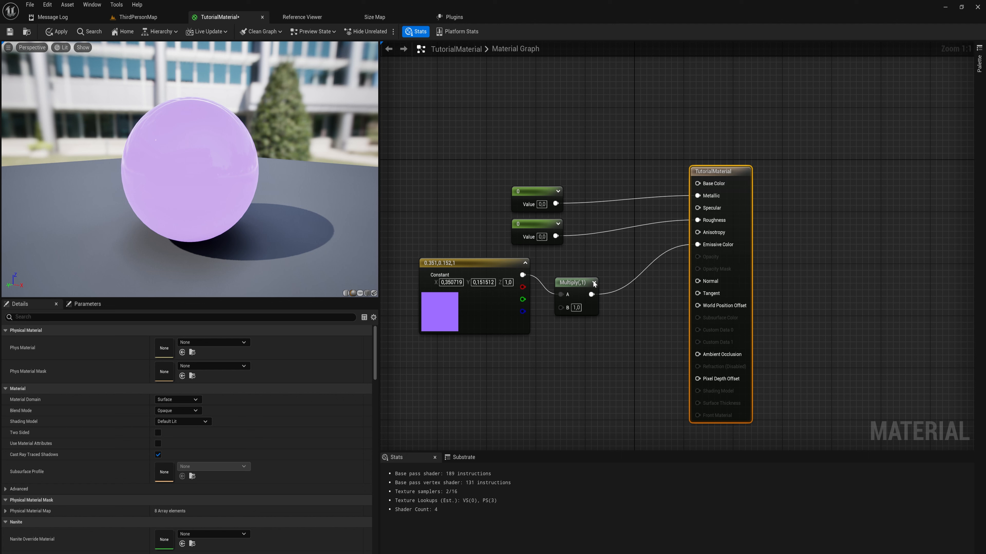
drag(587, 287, 608, 262)
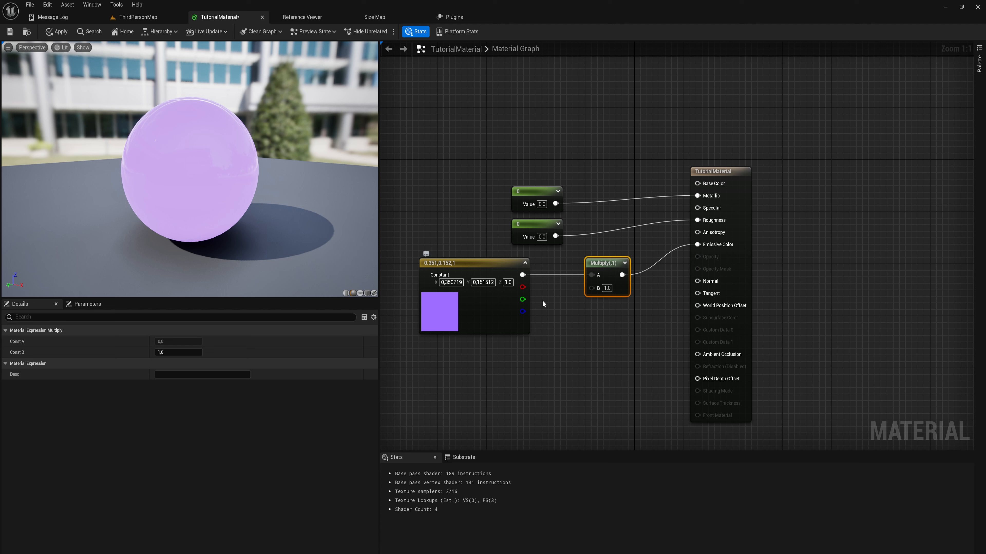
Set the Multiply node's B value to 5 and inspect the glow on the preview sphere.
click(607, 289)
text(5)
click(609, 307)
drag(311, 211, 311, 210)
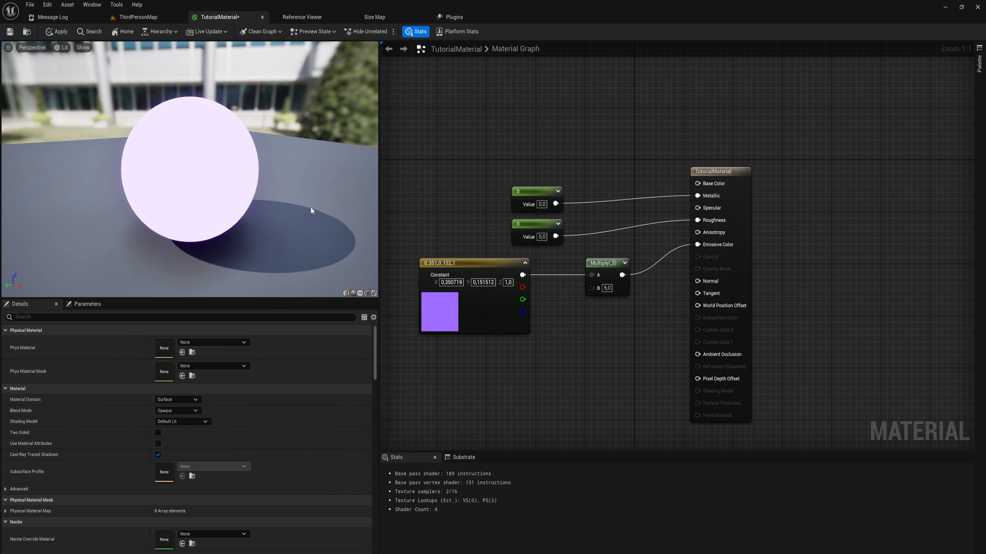
Set the Multiply node's B value to 50 and inspect the stronger glow around the preview sphere.
click(603, 288)
text(50)
key(Return)
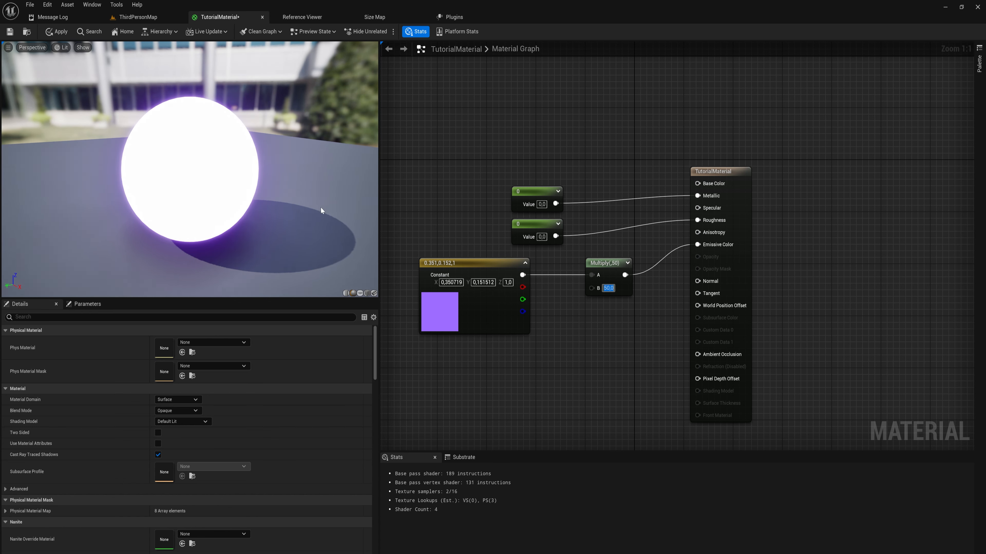
drag(185, 174, 183, 173)
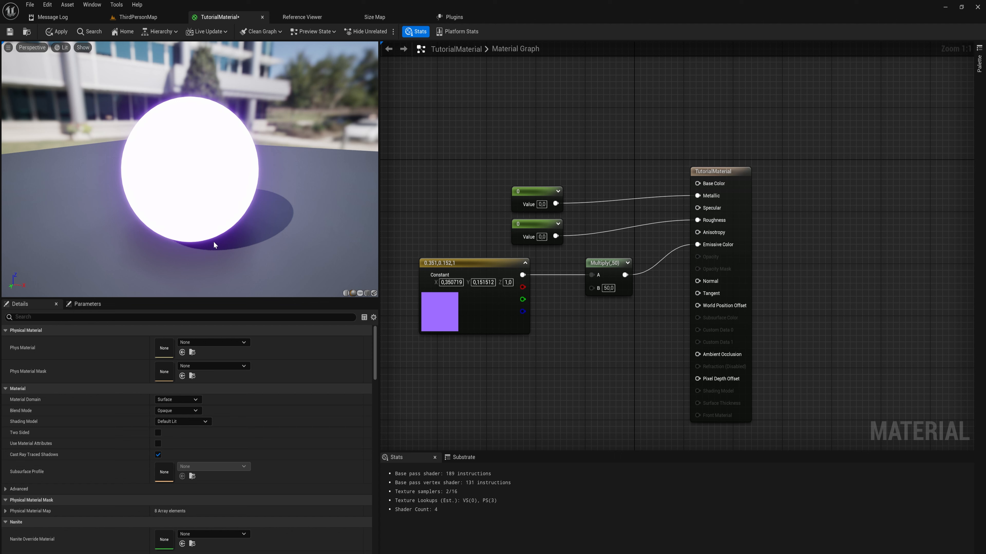
drag(214, 241, 268, 243)
Apply the material changes and switch to the ThirdPersonMap level.
drag(422, 244, 477, 356)
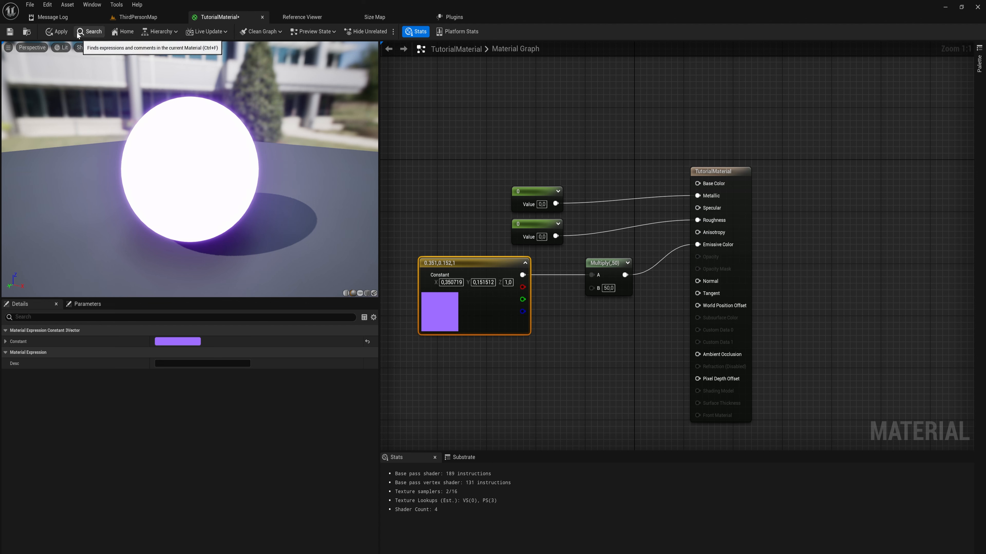
click(61, 32)
click(138, 17)
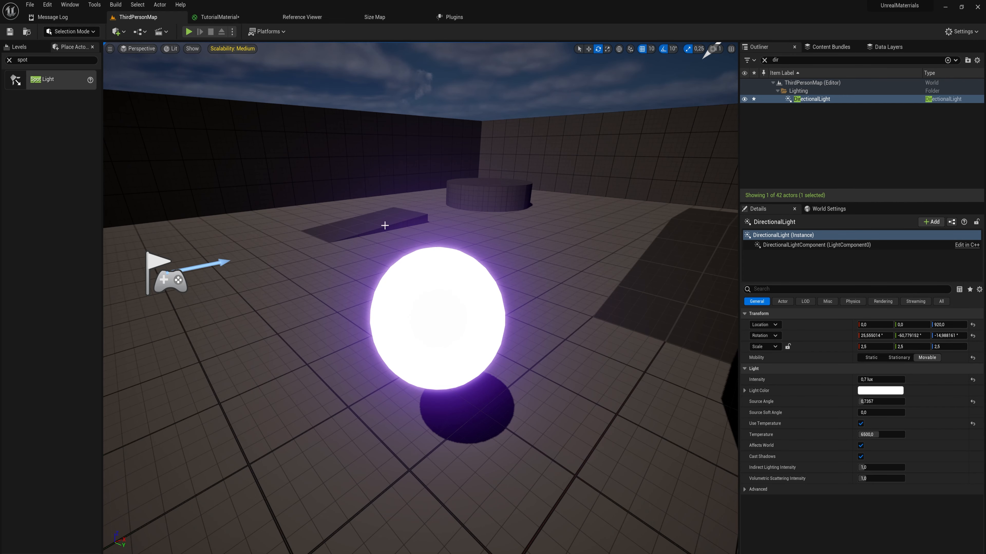
Select the glowing sphere in the level and lower it to the floor at Z 50.
key(a)
right_drag(421, 299, 450, 286)
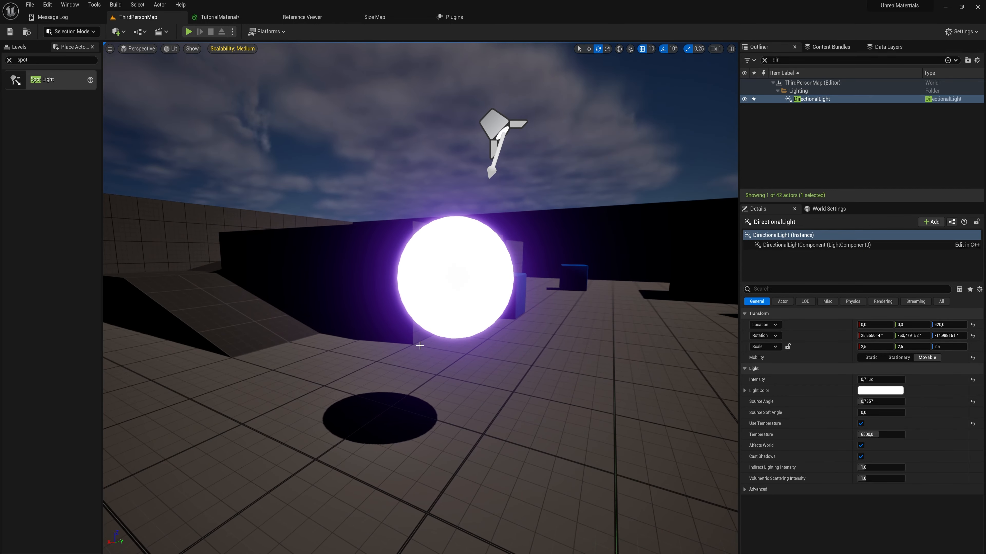
click(450, 285)
key(w)
drag(452, 267, 463, 357)
key(d)
right_drag(462, 356, 422, 297)
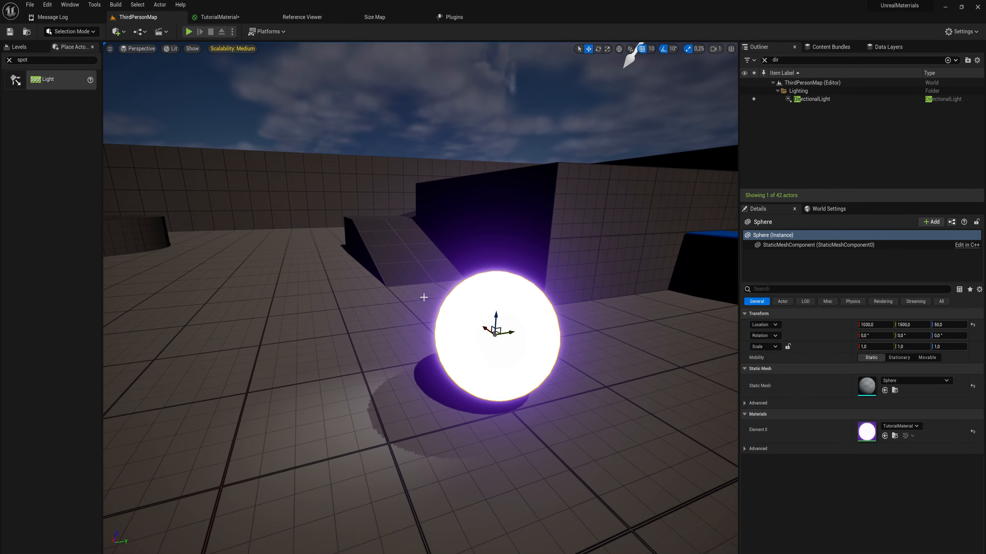
Set all viewport scalability groups to Epic and inspect the light the glowing sphere casts on the level.
click(232, 49)
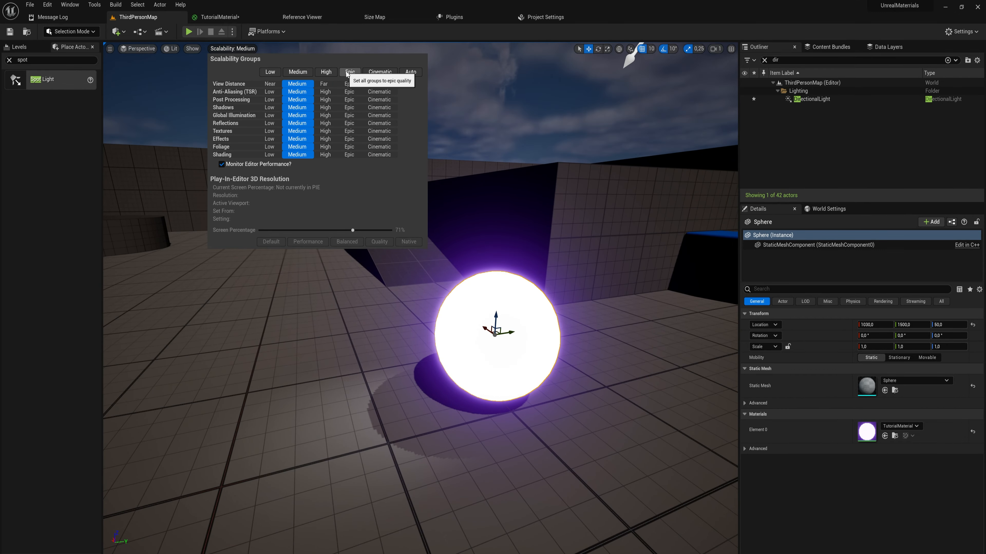
click(354, 75)
right_drag(528, 273, 582, 289)
key(a)
key(s)
key(w)
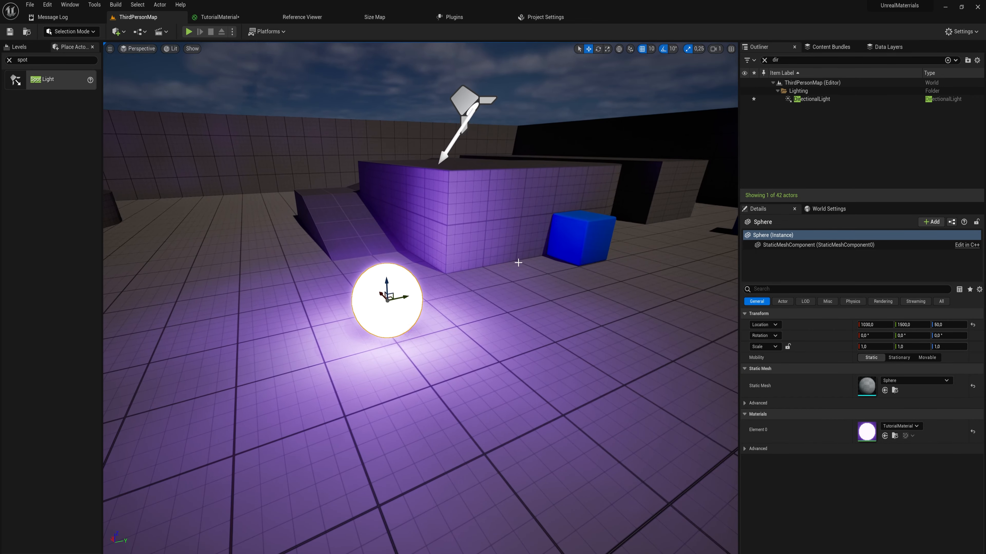
Raise the glowing sphere to Z 120 and examine how it lights the floor and surrounding blocks.
right_drag(513, 103, 537, 121)
key(a)
drag(416, 341, 418, 291)
right_drag(440, 308, 419, 312)
key(s)
right_drag(512, 324, 563, 287)
key(w)
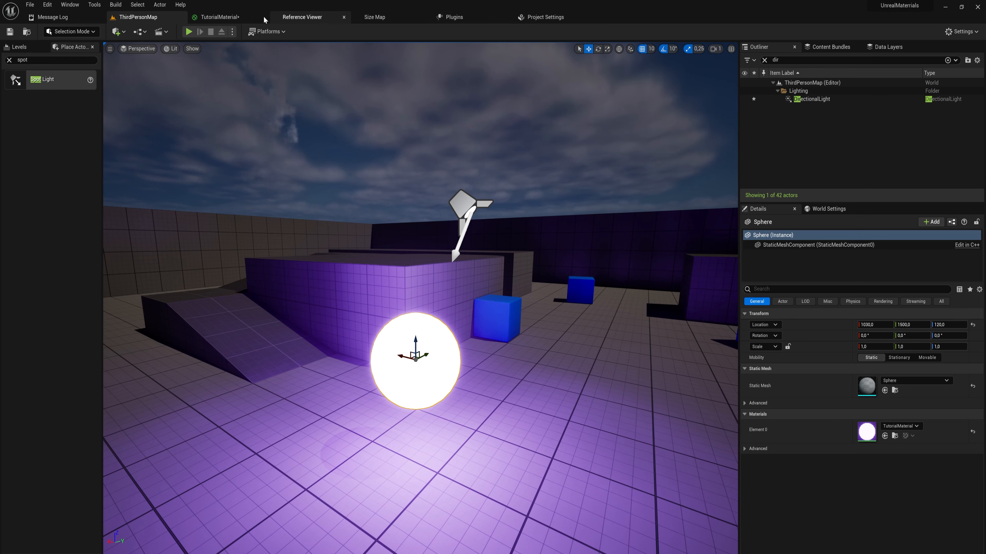
Move the Multiply output from Emissive Color to Base Color, apply the material and check the sphere in the level.
click(229, 17)
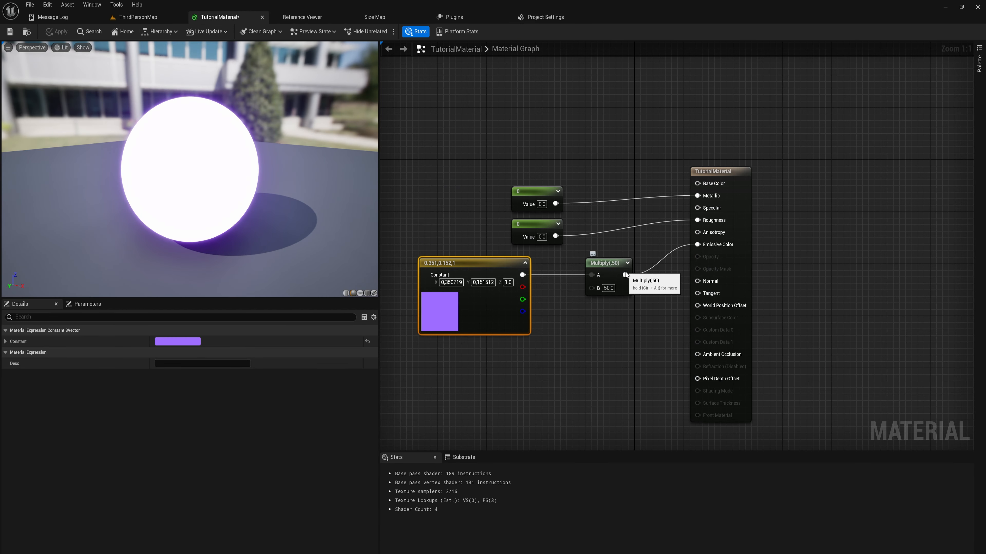
ctrl+drag(698, 245, 700, 185)
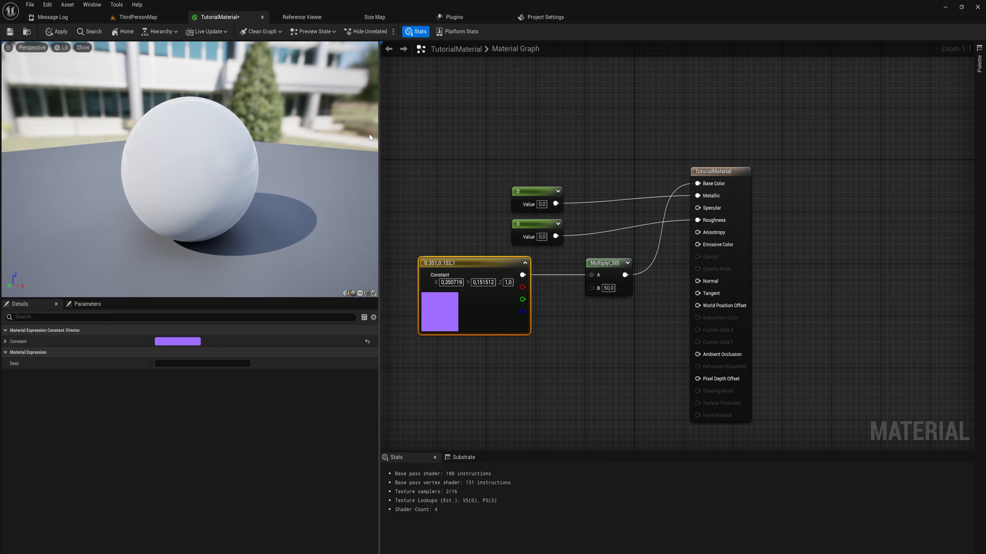
click(56, 32)
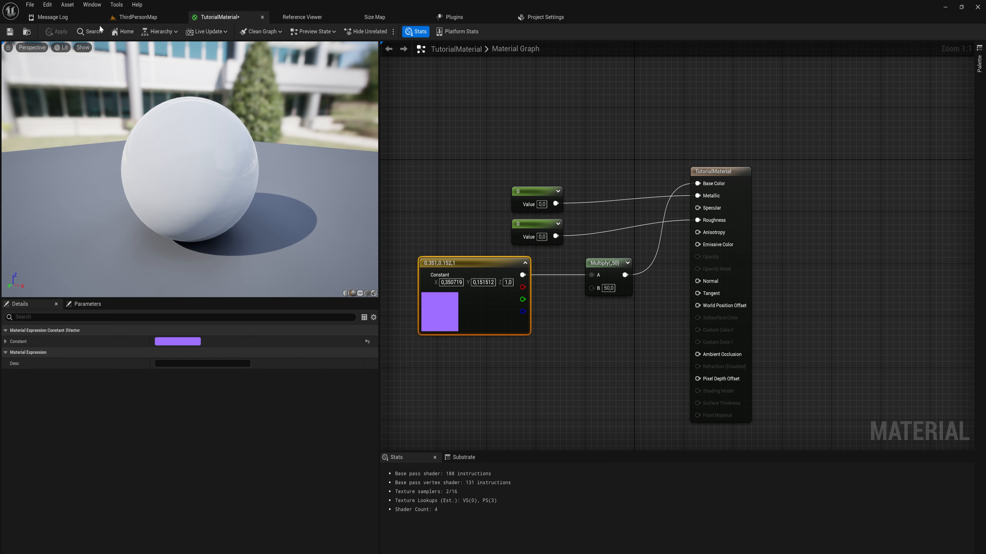
click(138, 18)
right_drag(578, 390, 576, 389)
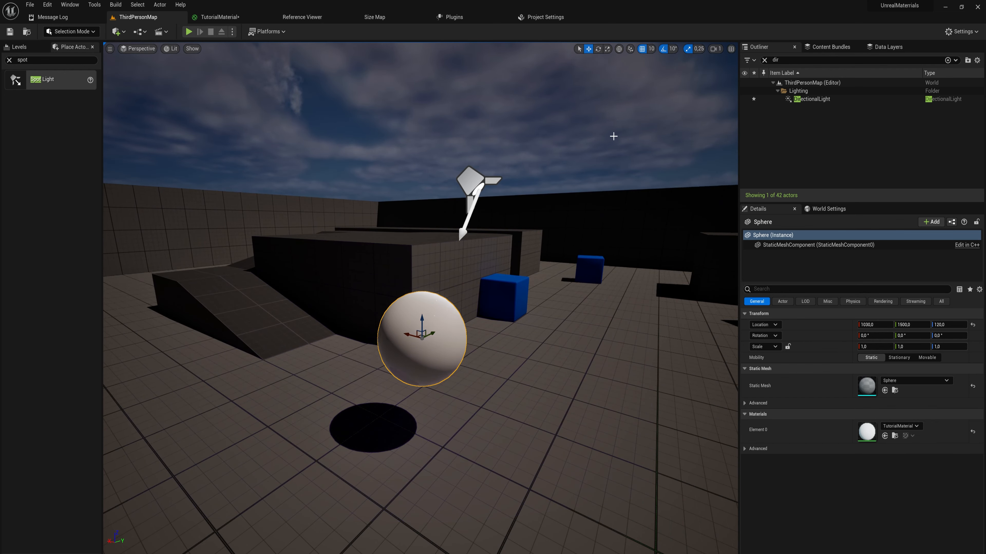
Restore the Multiply link to Emissive Color in TutorialMaterial and move the Multiply node closer to the colour constant.
click(220, 17)
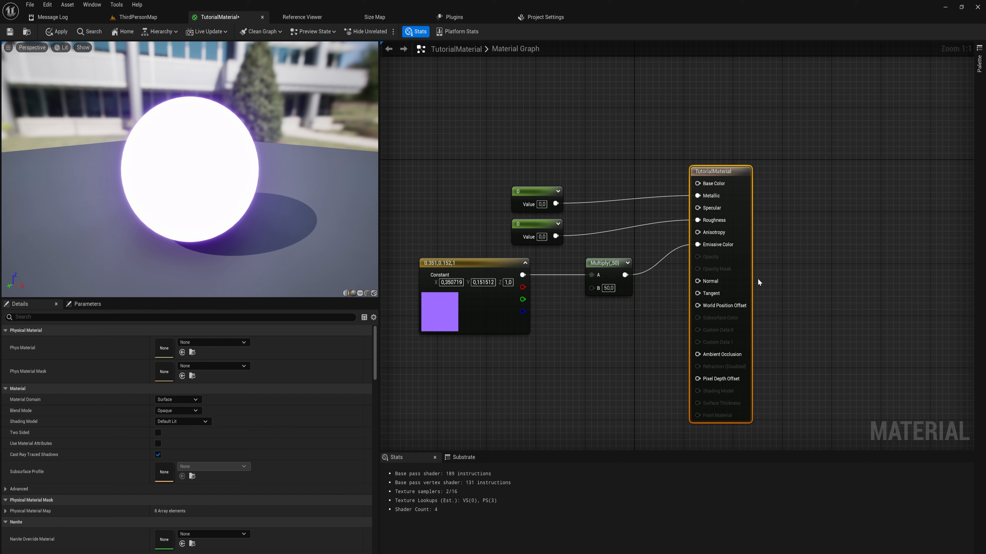
drag(508, 150, 568, 224)
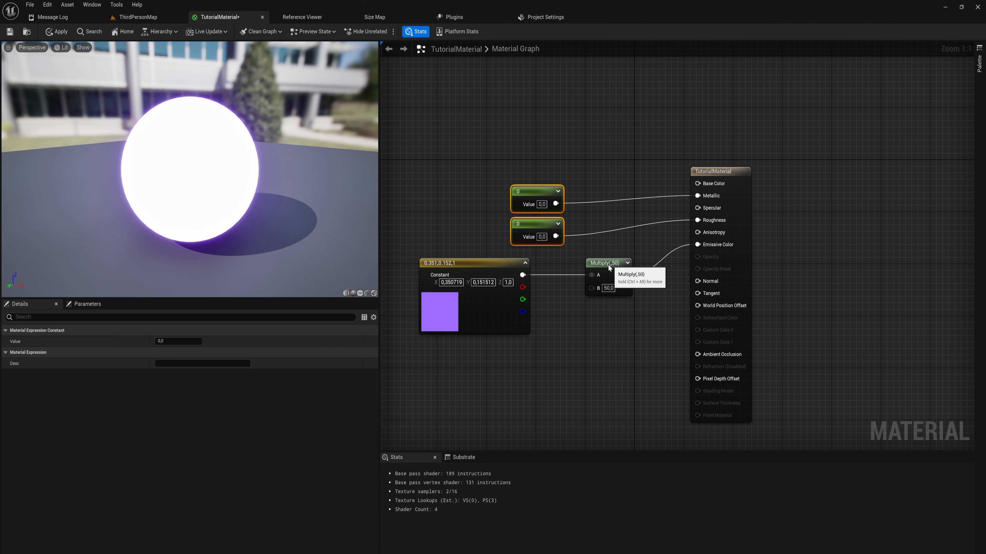
drag(614, 264, 589, 266)
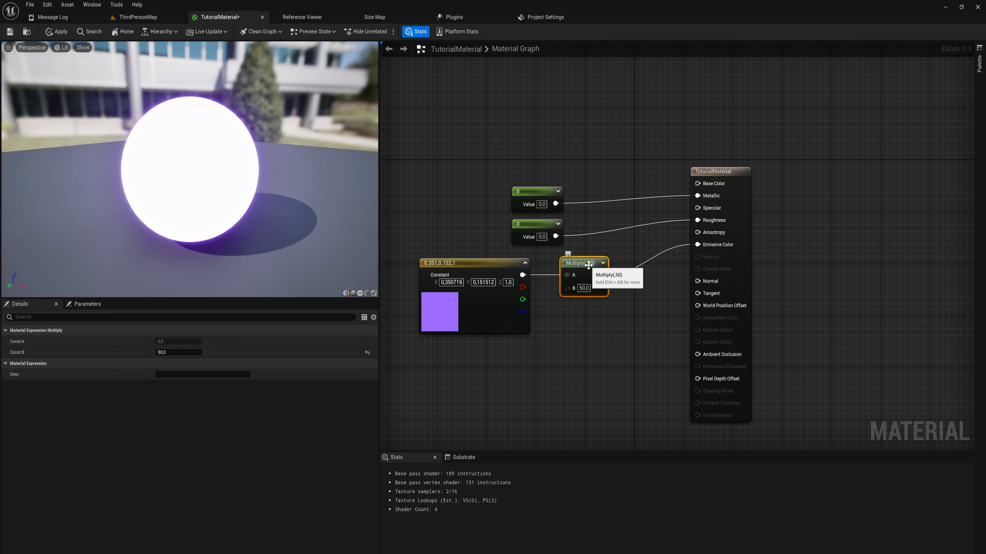
drag(653, 127, 716, 420)
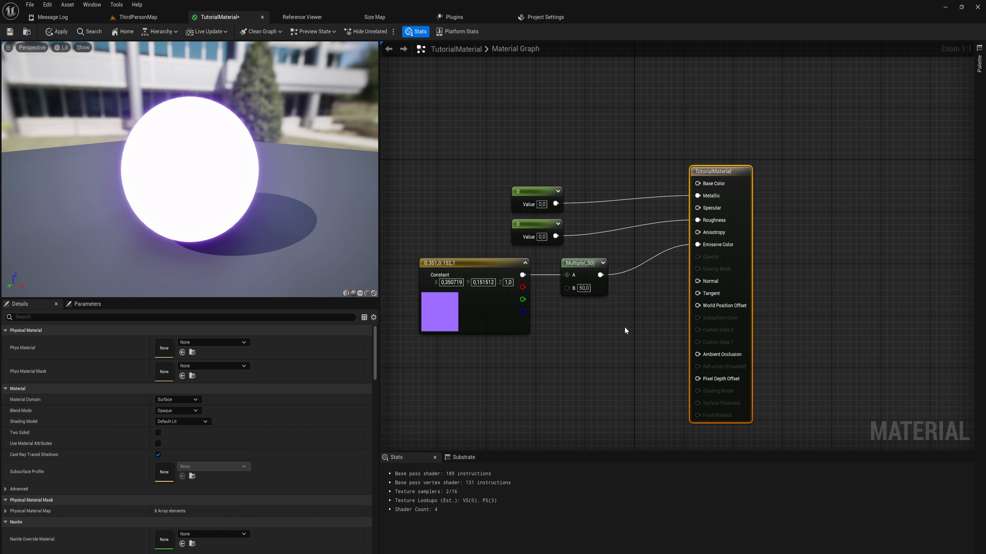
Disconnect the Emissive Color input and connect the purple colour constant directly to Base Color.
alt+click(698, 245)
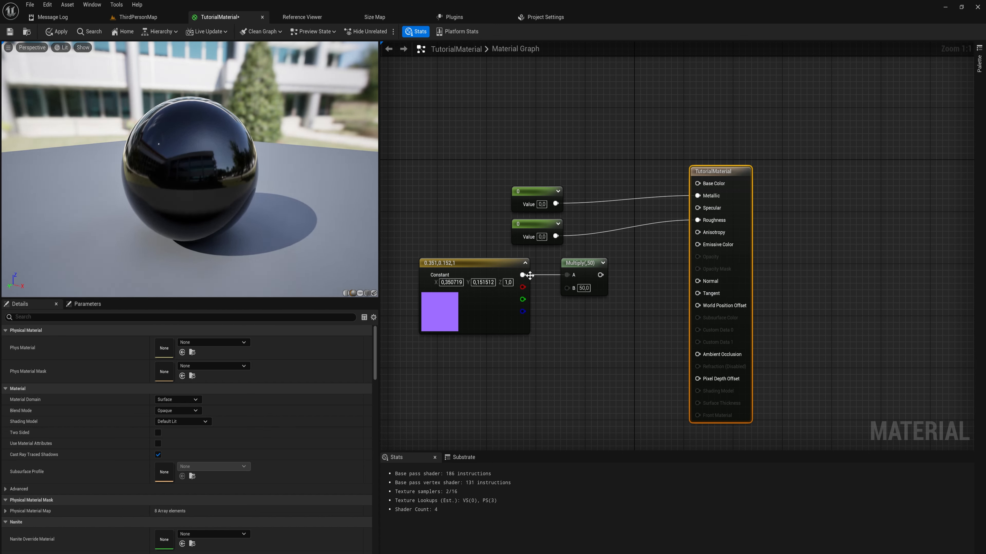
drag(522, 275, 697, 183)
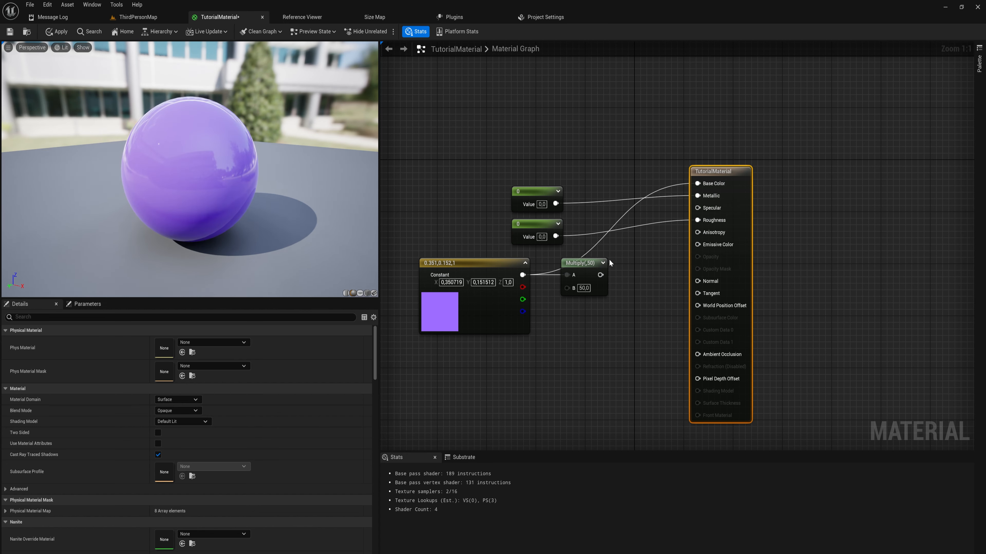
Delete the Multiply node and place the colour constant above the metallic and roughness constants.
click(593, 264)
key(Delete)
drag(490, 267, 536, 74)
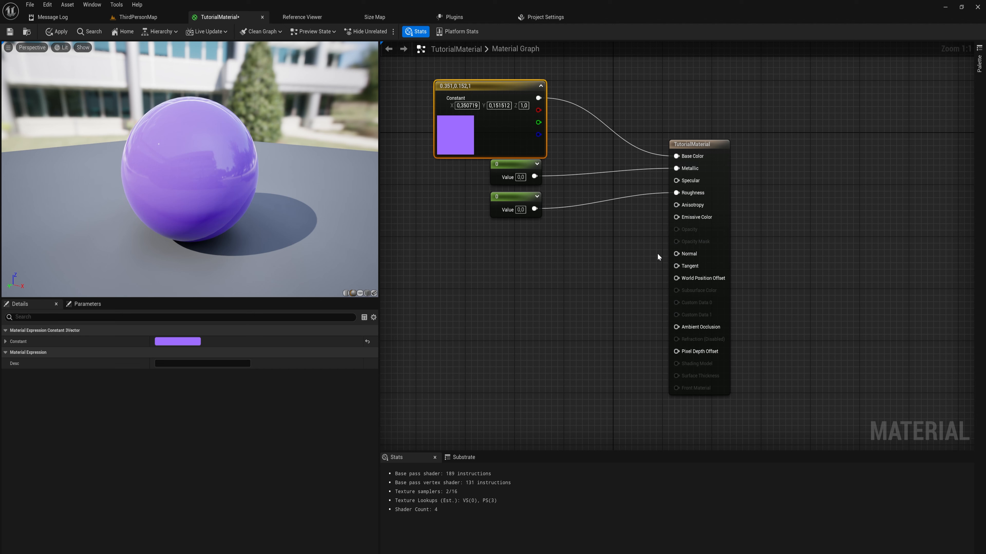
Switch to the ThirdPersonMap level, select the large cube behind the sphere and examine its edges from several angles.
click(153, 18)
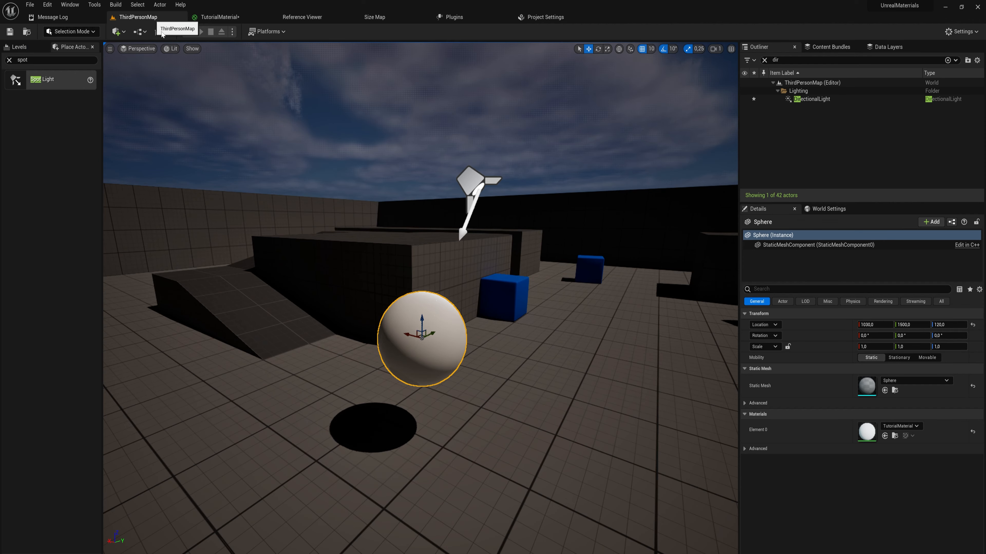
right_drag(429, 320, 424, 285)
key(w)
click(403, 278)
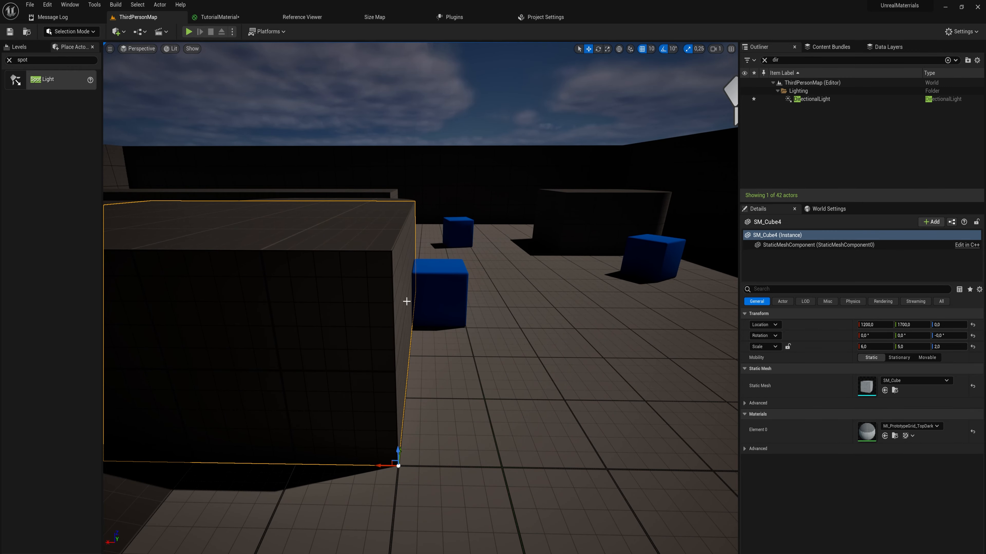
scroll(406, 301, down, 6)
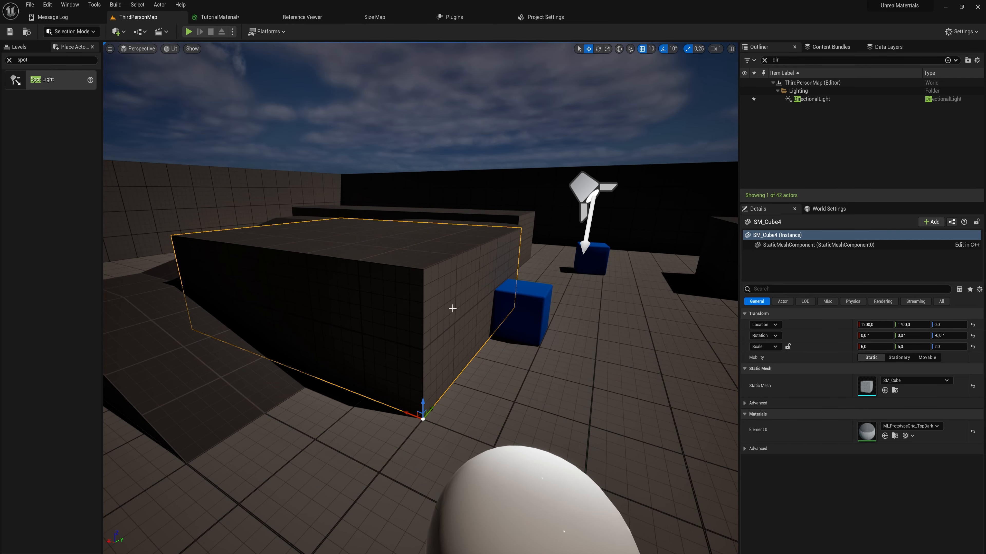
mouse_move(435, 432)
right_down()
mouse_move(423, 427)
mouse_move(441, 445)
right_up()
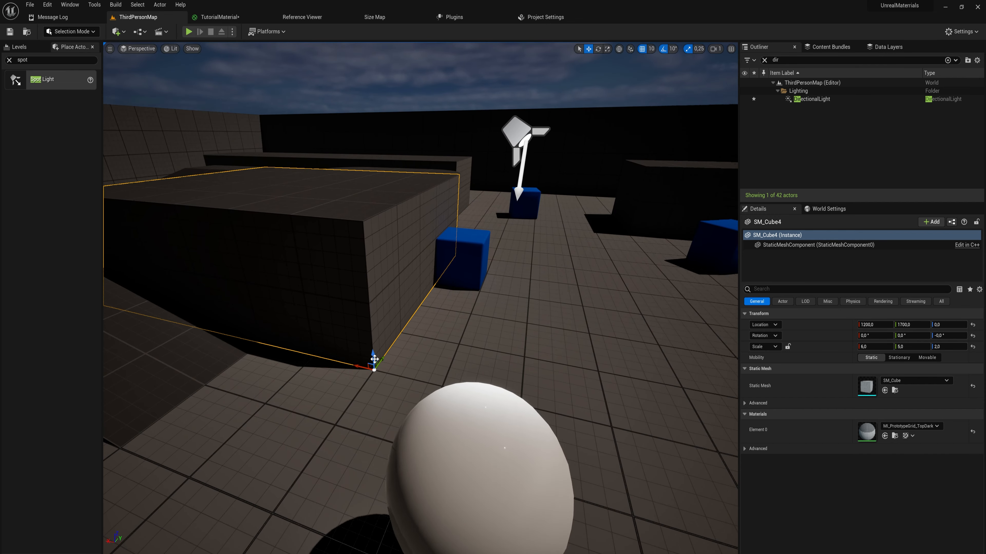
right_drag(373, 311, 371, 283)
right_drag(357, 451, 351, 469)
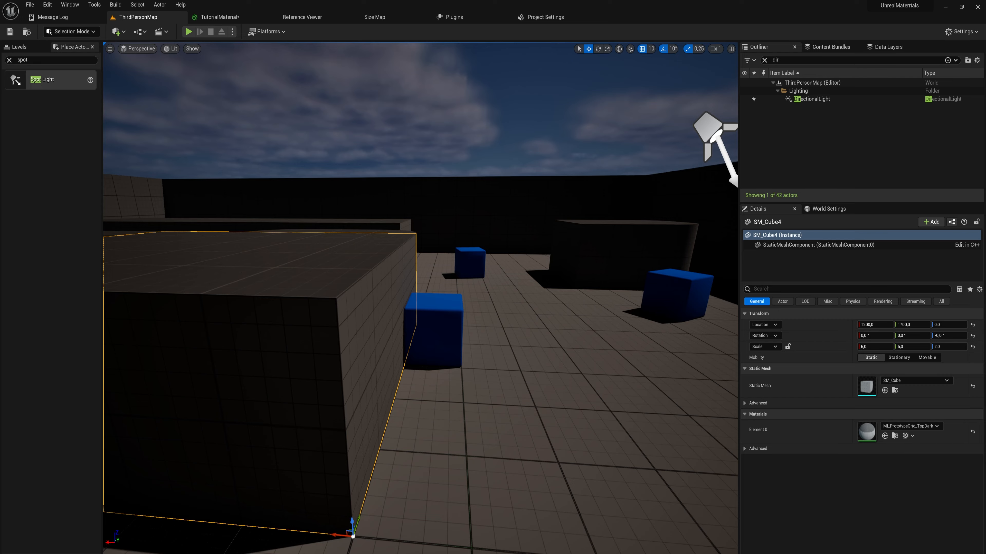
right_drag(431, 400, 411, 417)
mouse_move(350, 286)
right_down()
mouse_move(370, 293)
mouse_move(347, 293)
right_up()
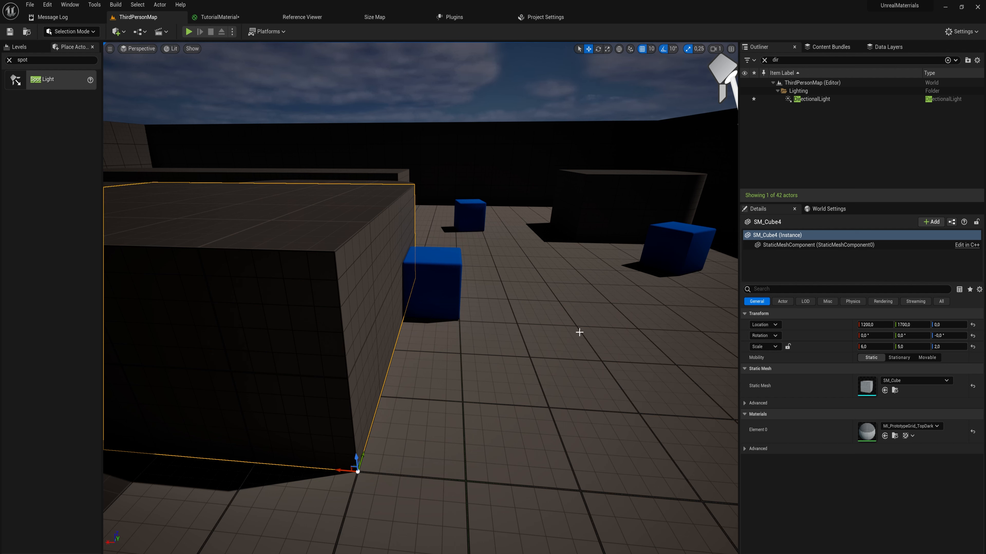
alt+drag(576, 330, 564, 330)
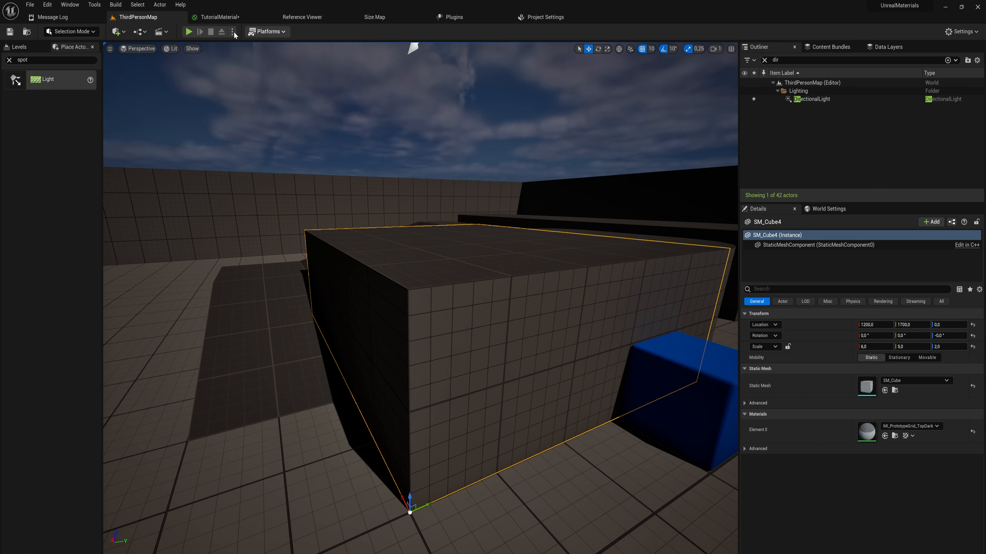
Return to the TutorialMaterial graph and add a Texture Sample node below the roughness constant.
click(218, 17)
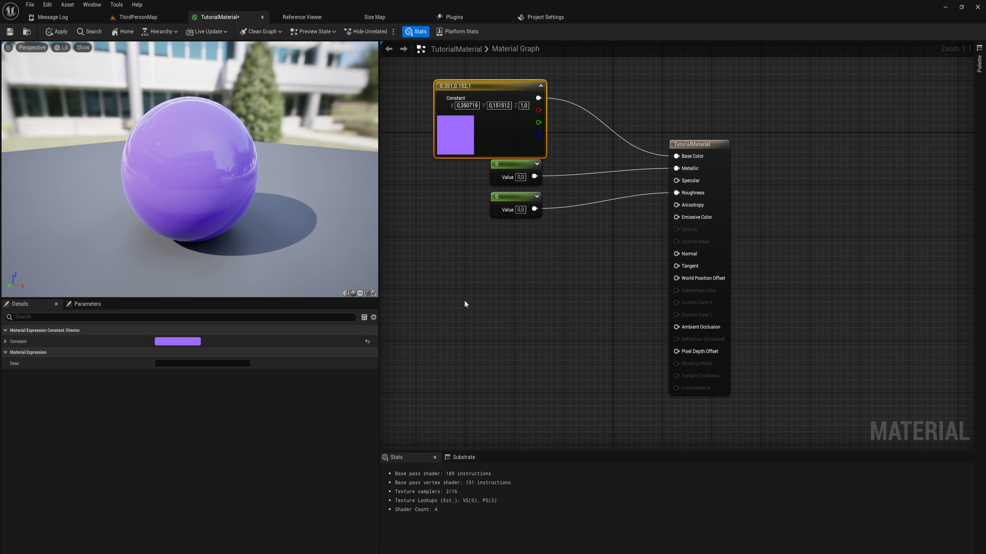
right_click(500, 288)
text(text)
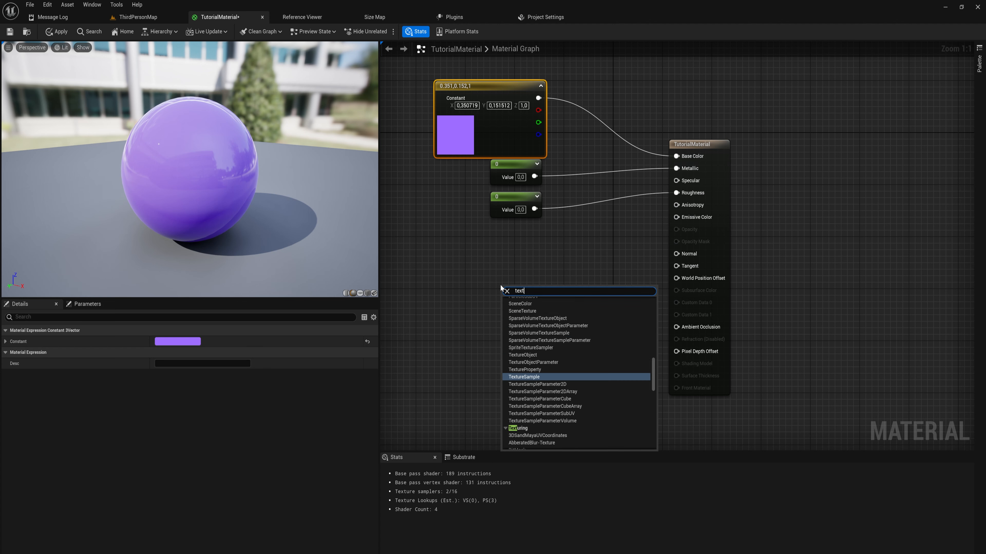
key(Return)
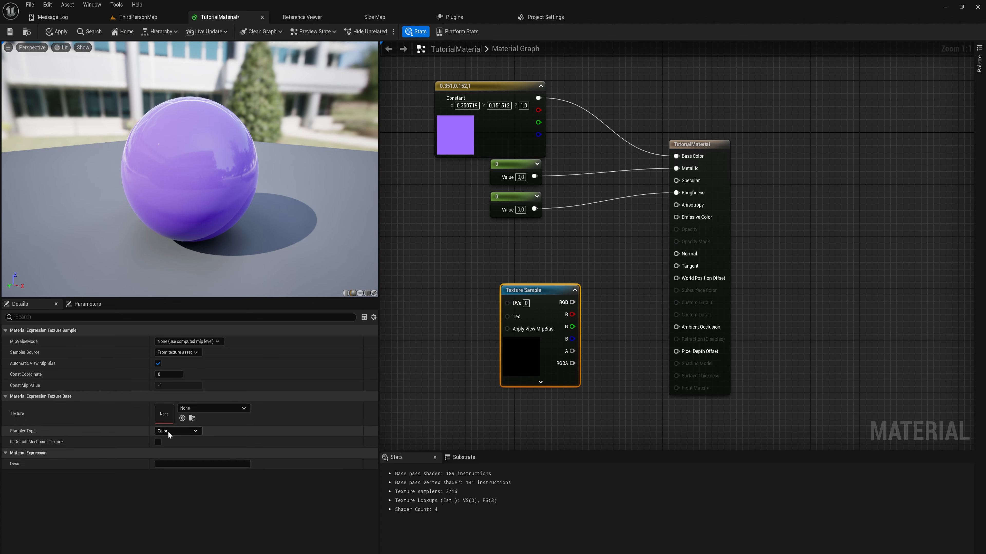
Assign the DefaultNormal_Uncompressed texture to the Texture Sample node.
click(203, 410)
text(normal)
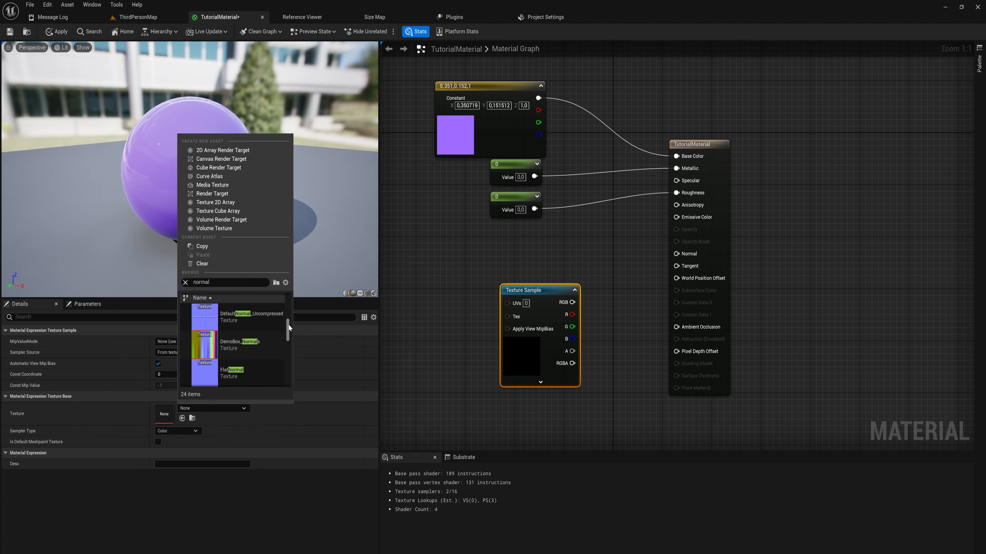
scroll(289, 322, down, 2)
mouse_move(209, 346)
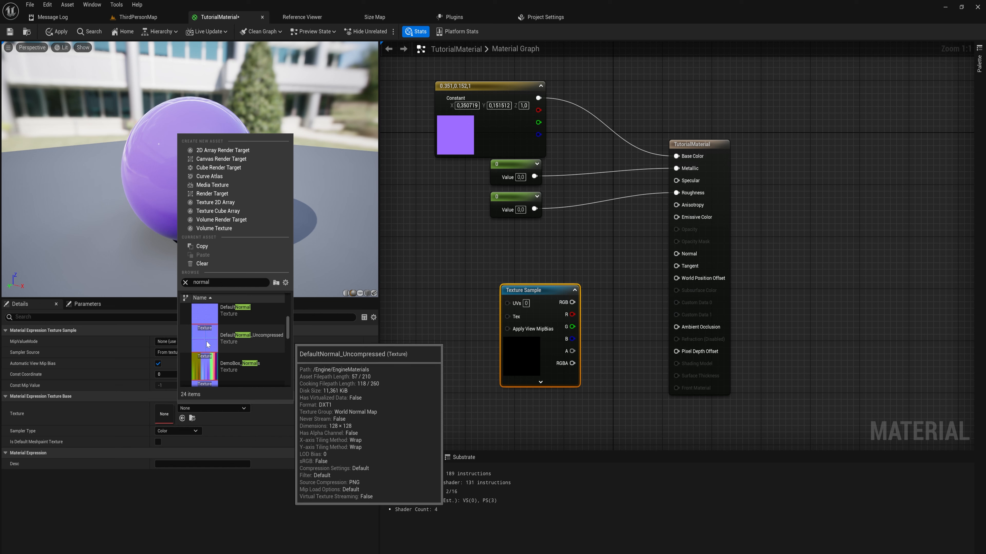
click(213, 341)
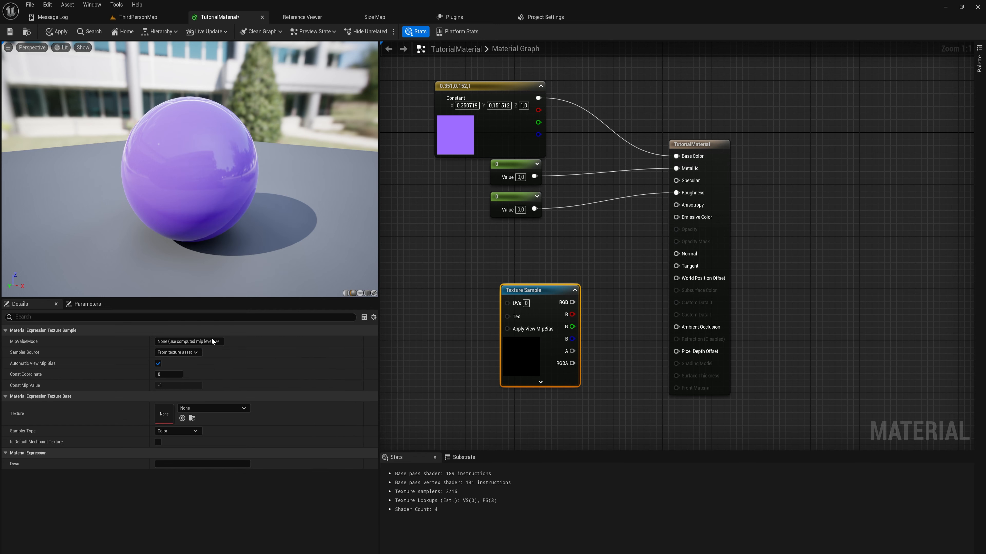
Connect the Texture Sample's RGB output to the Normal input and inspect the preview sphere from another angle.
drag(578, 302, 677, 254)
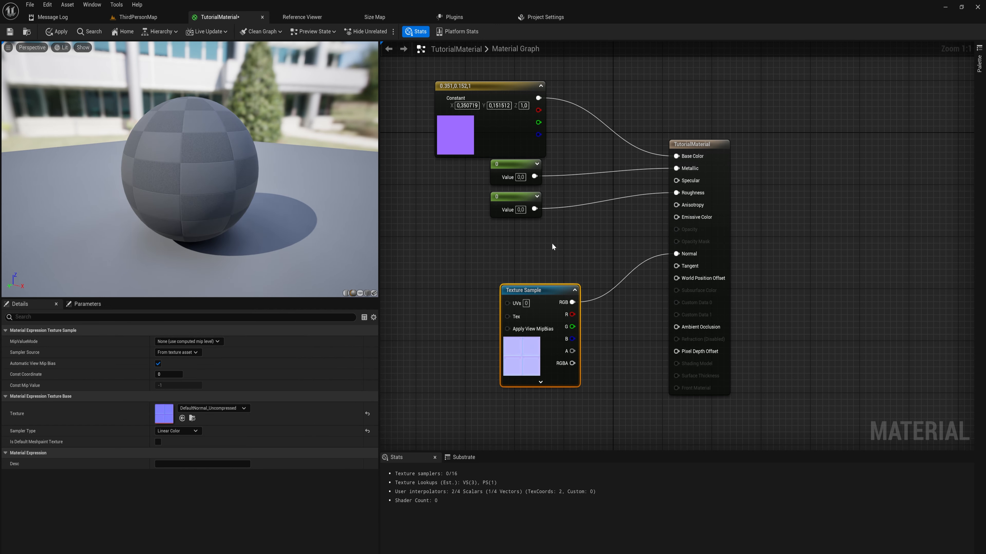
drag(276, 182, 228, 201)
drag(155, 162, 233, 168)
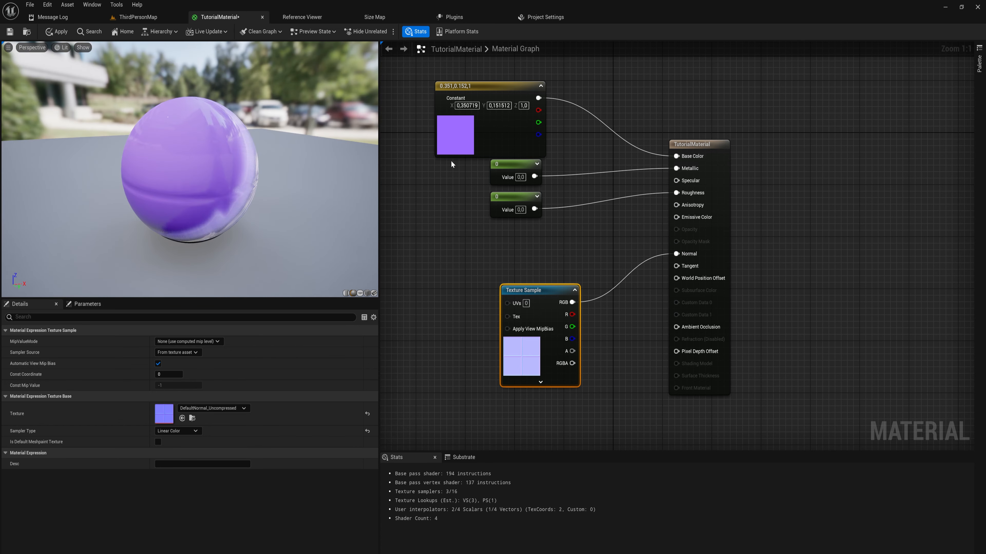
Change the base colour constant to light mint green, hex sRGB B4FFE2FF, and apply the material.
double_click(452, 148)
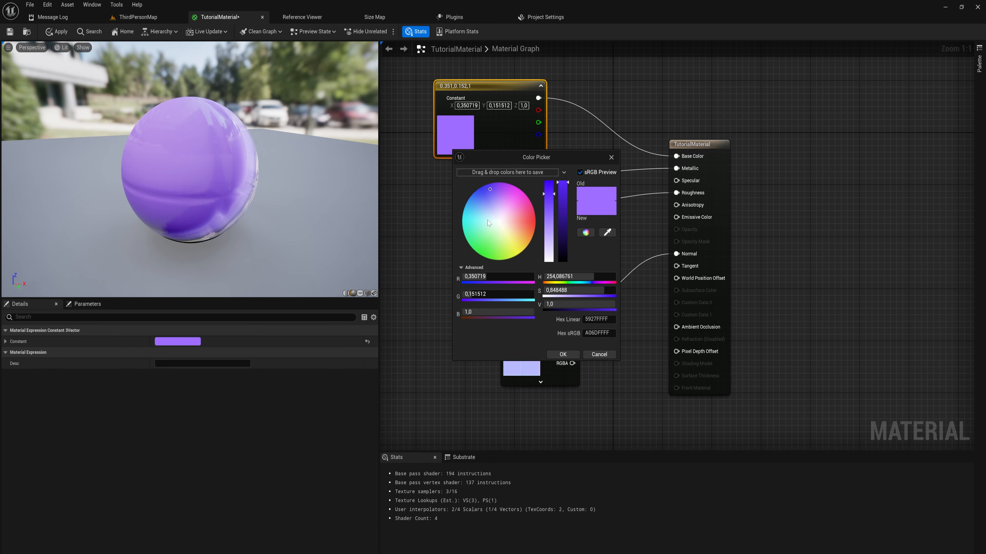
click(481, 231)
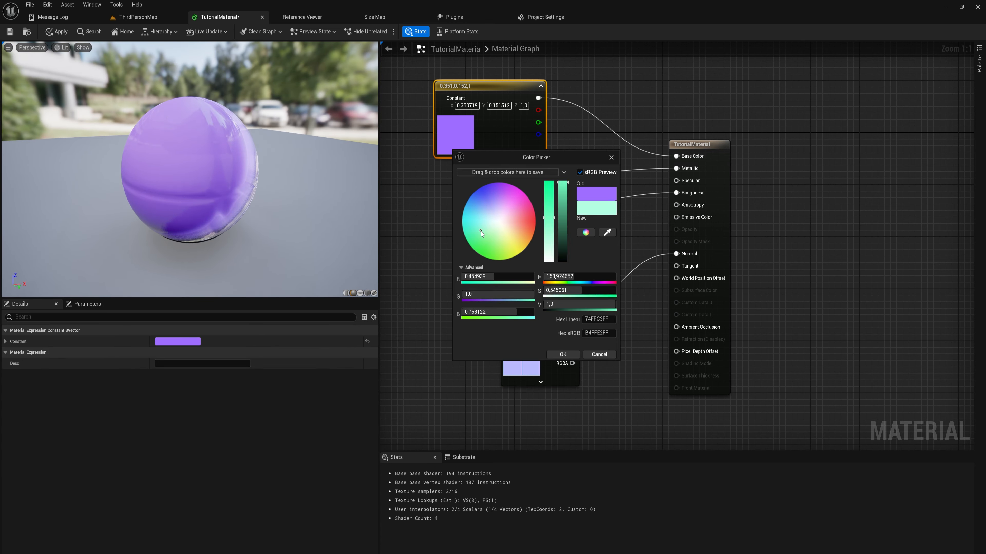
click(563, 354)
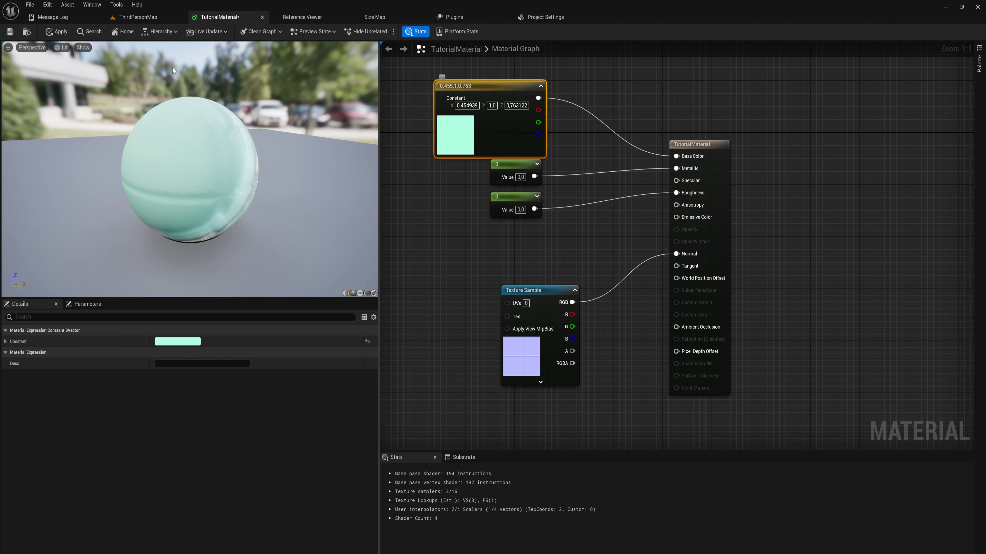
click(57, 31)
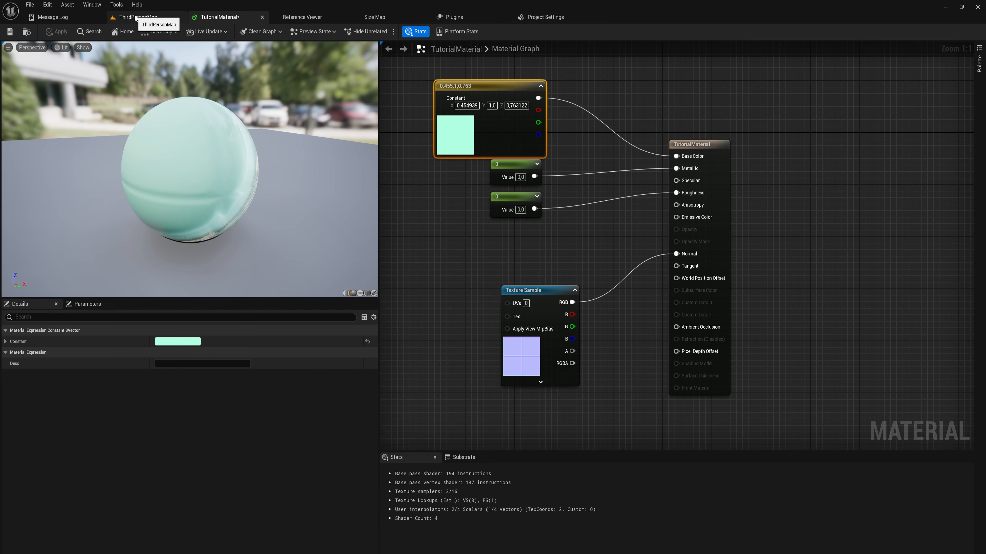
Create a box in the ThirdPersonMap level with the modeling tools and assign TutorialMaterial to it.
click(130, 17)
click(354, 365)
mouse_move(374, 369)
right_down()
mouse_move(271, 368)
mouse_move(341, 384)
mouse_move(365, 357)
right_up()
key(w)
drag(95, 95, 108, 113)
scroll(495, 350, down, 6)
click(500, 541)
key(ctrl+space)
drag(551, 481, 511, 278)
Set the roughness constant in TutorialMaterial to 1 and inspect the box's edges in the level.
click(220, 17)
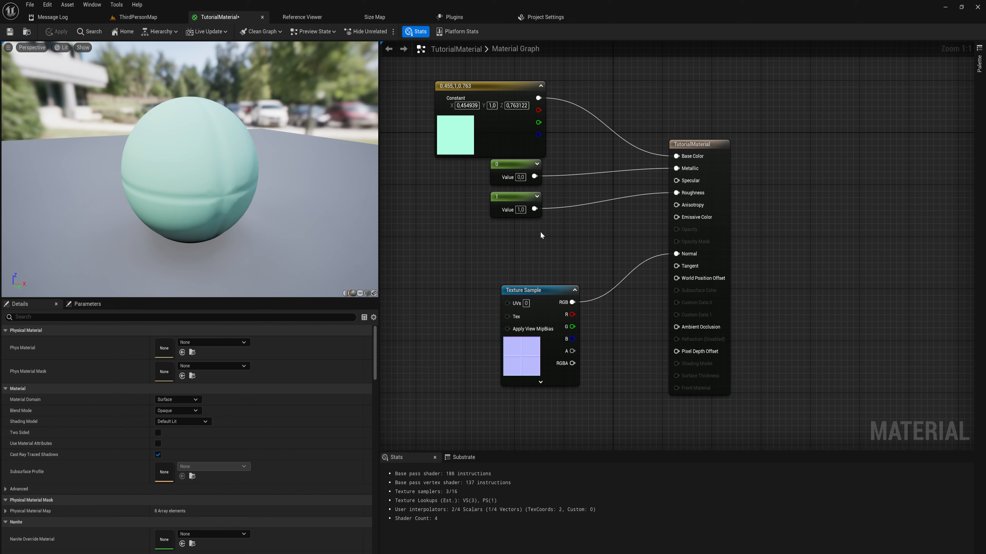
click(143, 17)
scroll(419, 377, up, 5)
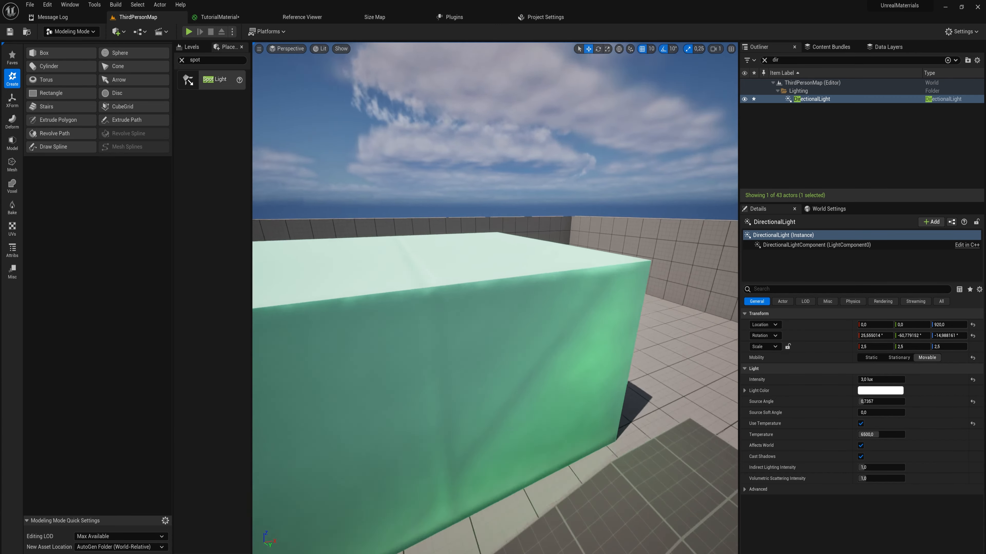
Rotate the spotlight to sweep its beam across the box and show how the normal map reacts to light direction.
scroll(419, 377, down, 6)
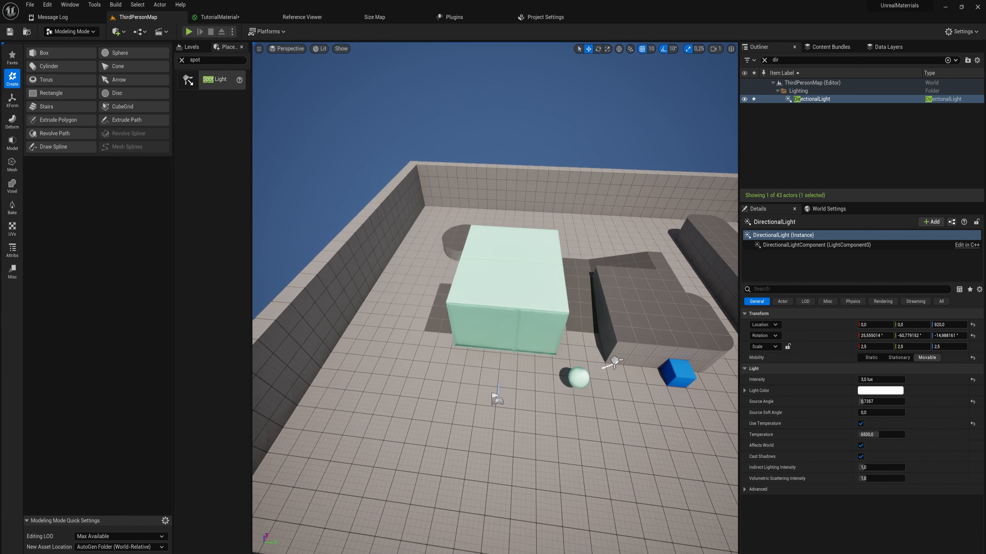
right_drag(526, 340, 513, 406)
key(w)
key(s)
key(d)
key(w)
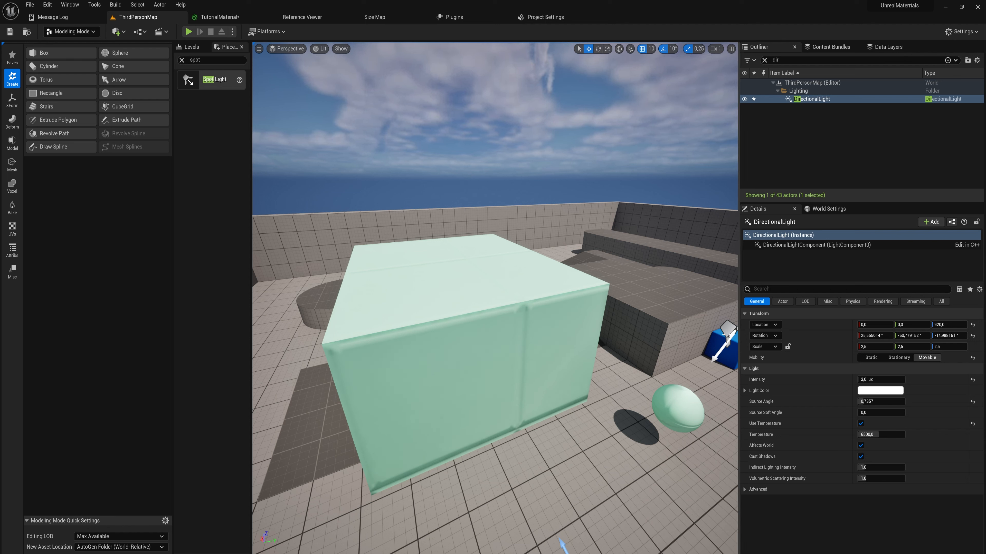
click(726, 337)
right_drag(718, 363, 737, 367)
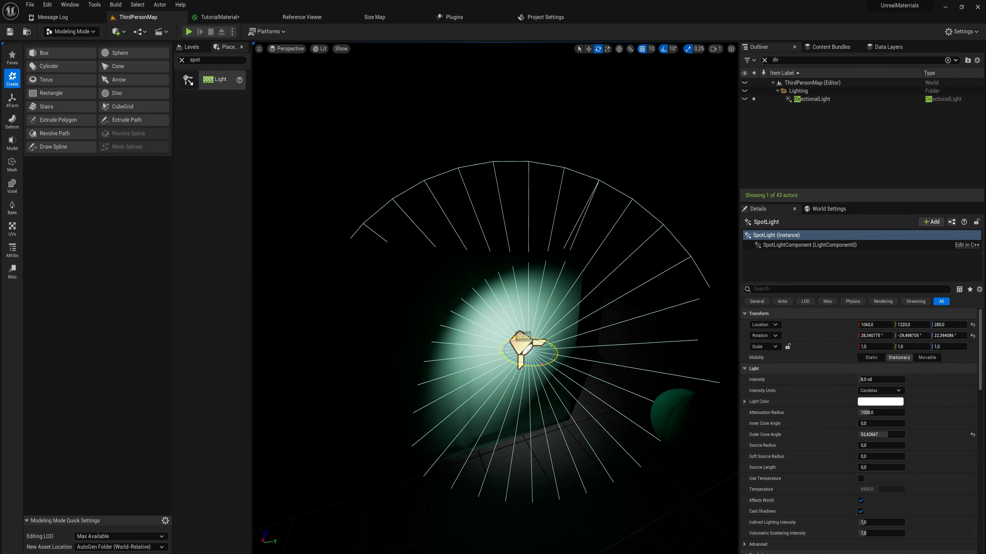
mouse_move(522, 338)
mouse_down()
mouse_move(500, 349)
mouse_move(506, 340)
mouse_up()
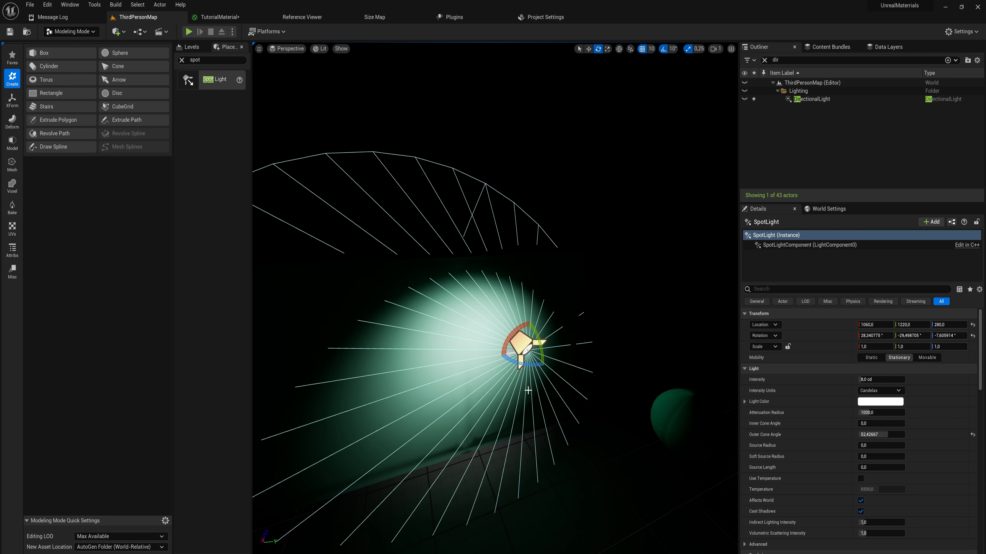
mouse_move(524, 370)
mouse_down()
mouse_move(543, 370)
mouse_move(517, 365)
mouse_up()
Move TutorialMaterial's output node and the normal map's Texture Sample node higher in the material graph.
click(229, 17)
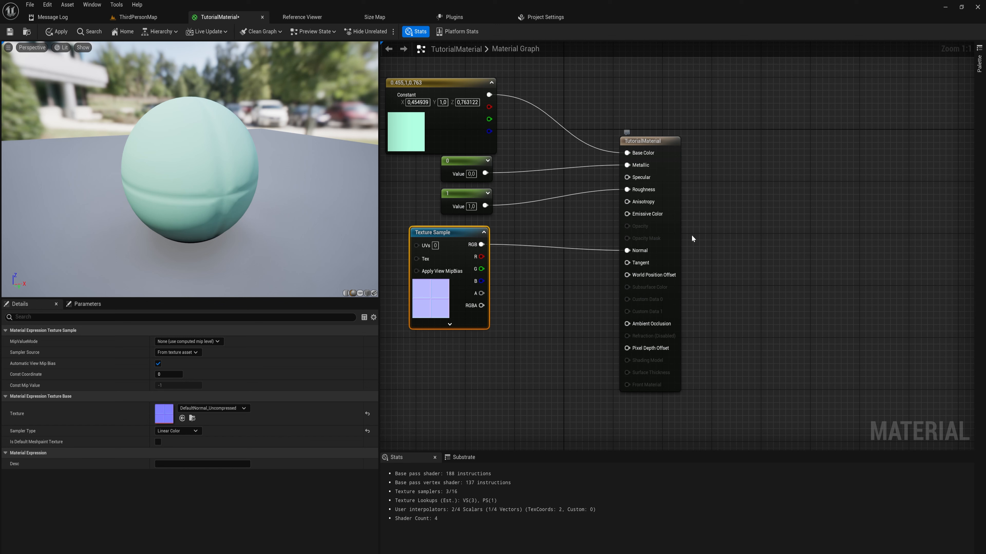
drag(656, 146, 661, 86)
drag(461, 241, 462, 228)
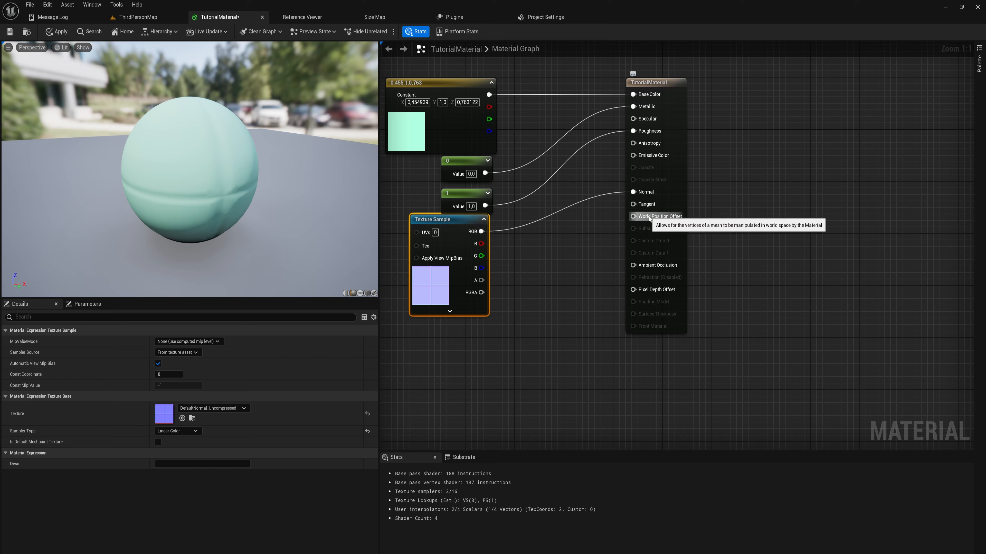
Connect a new constant with value 10 to World Position Offset, inspect the shifted preview sphere, and apply the material.
click(468, 348)
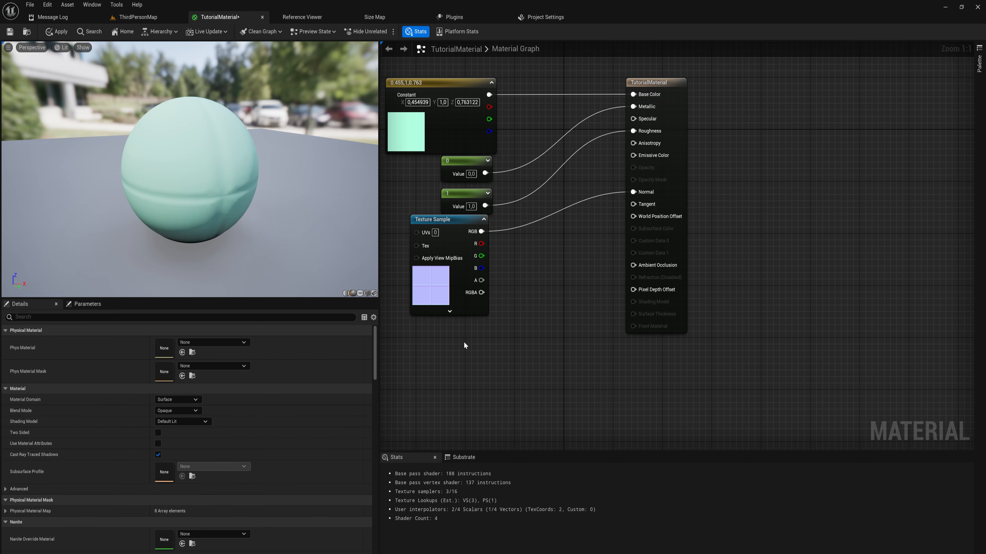
click(470, 346)
drag(513, 362, 634, 218)
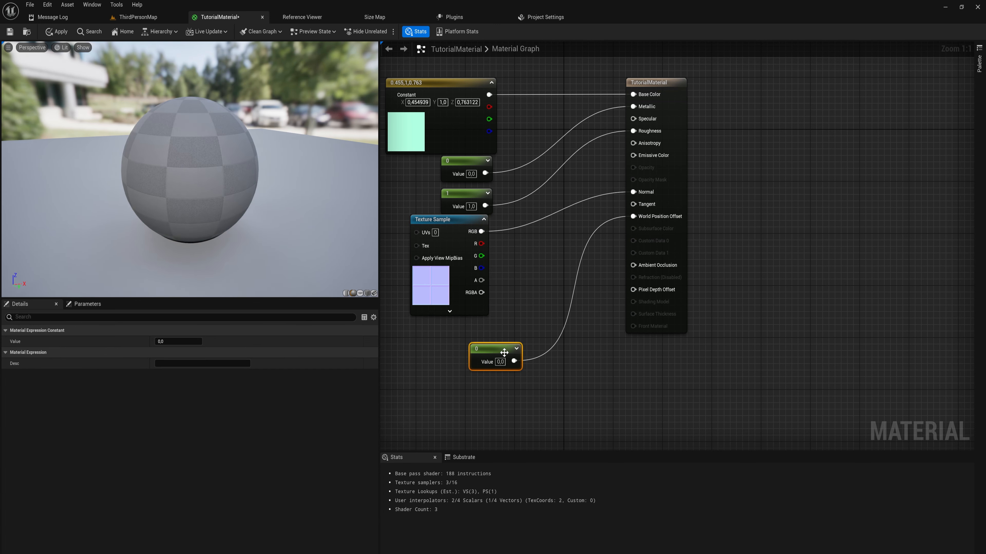
click(501, 362)
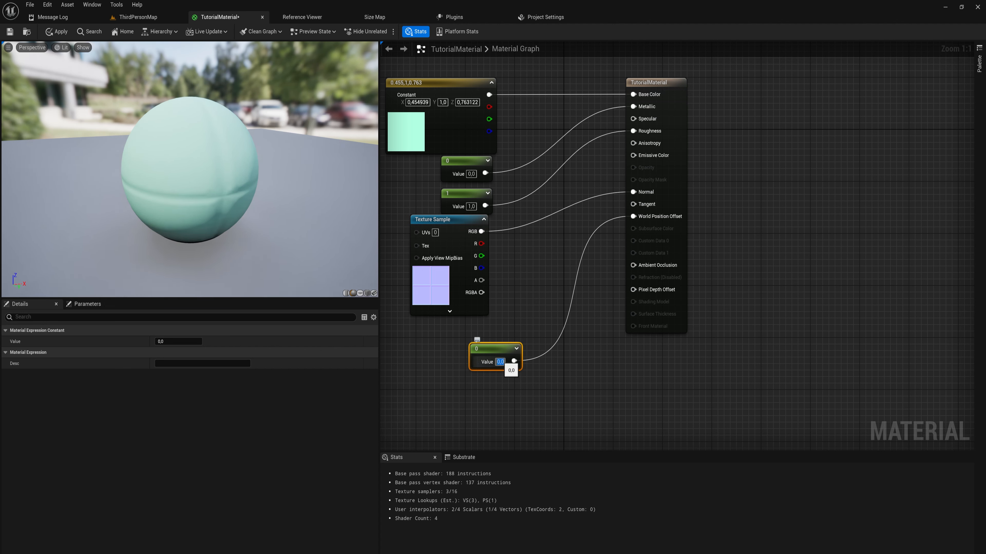
text(10)
key(Return)
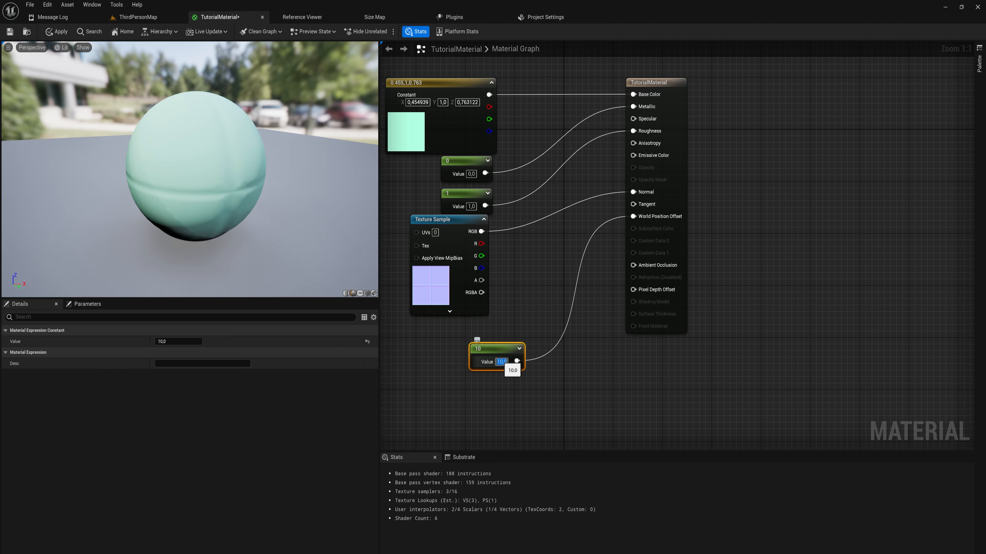
mouse_move(283, 214)
right_down()
mouse_move(284, 237)
mouse_move(283, 214)
right_up()
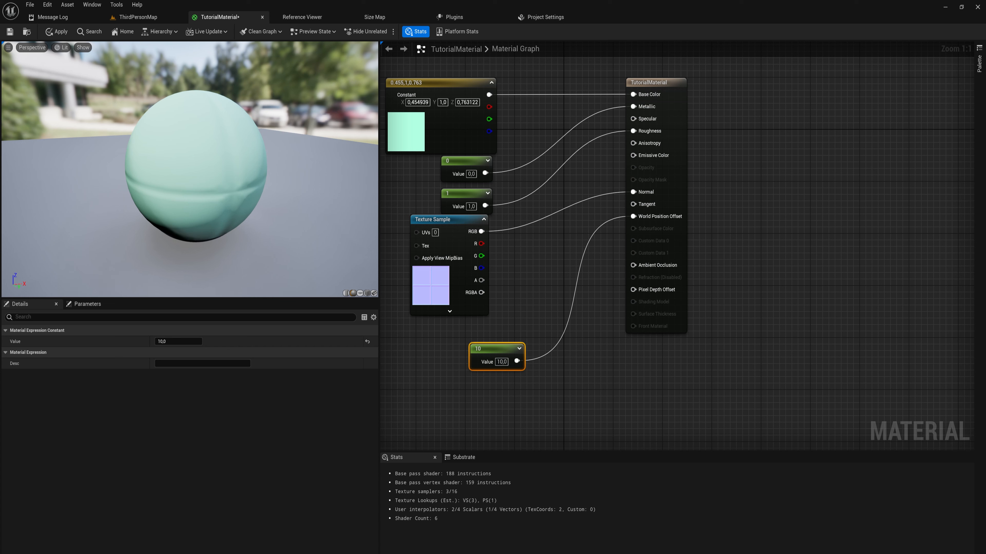
drag(283, 218, 272, 241)
click(56, 32)
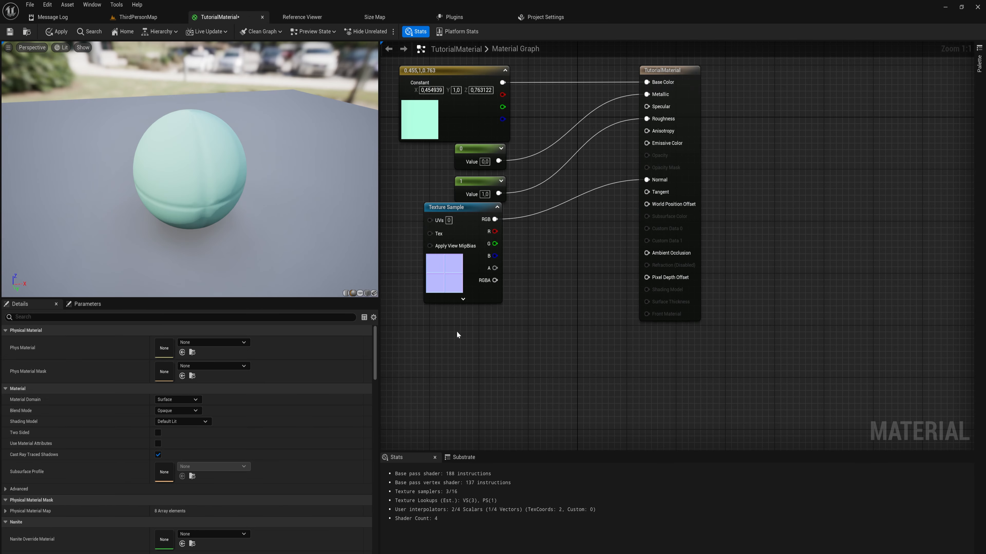
Add a Texture Sample using T_Perlin_Noise_M and connect its RGB output to World Position Offset.
right_click(458, 334)
text(textur)
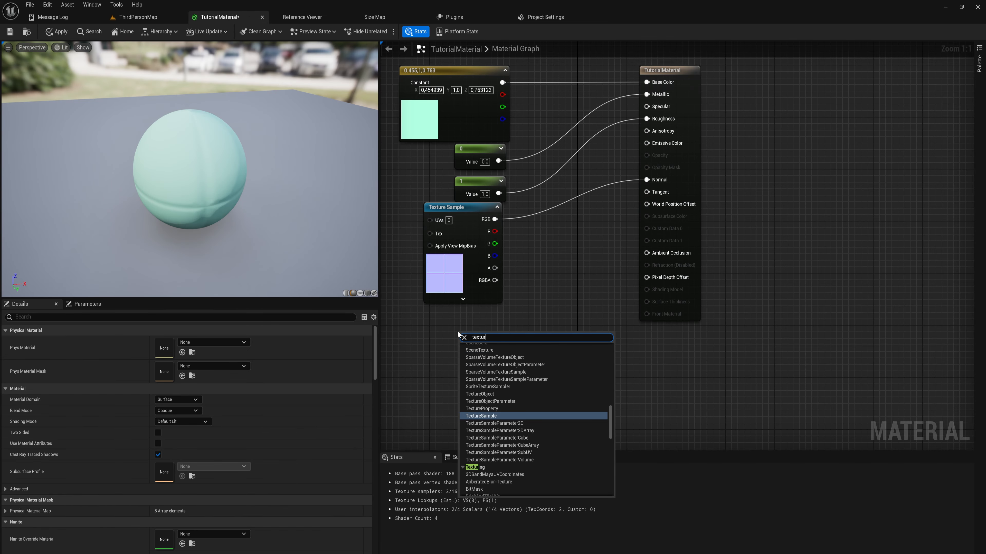
key(Return)
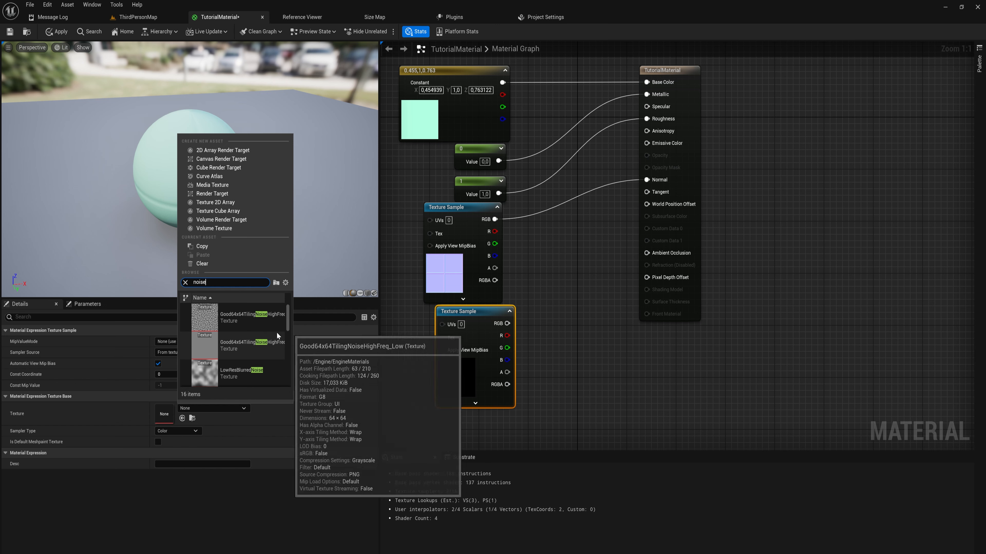
drag(285, 318, 286, 362)
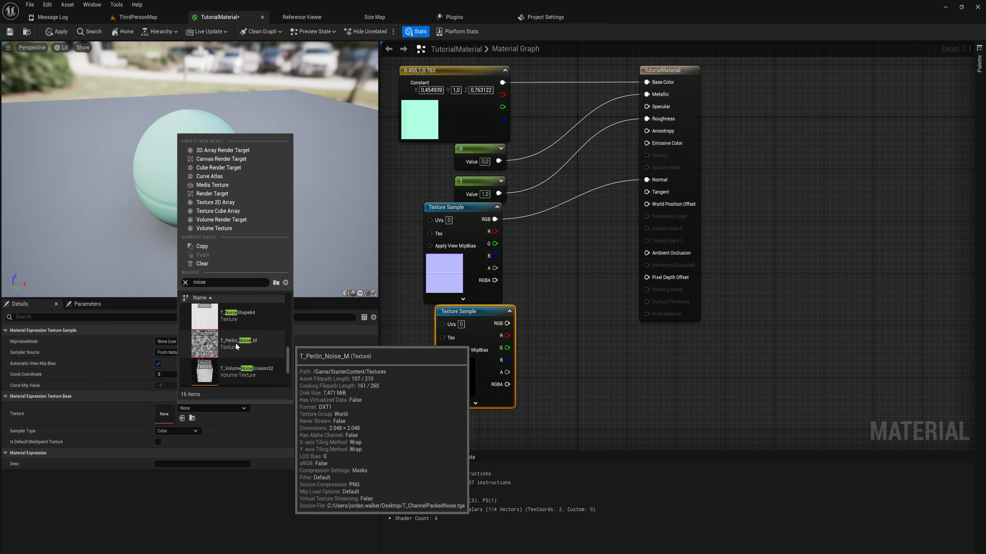
click(242, 346)
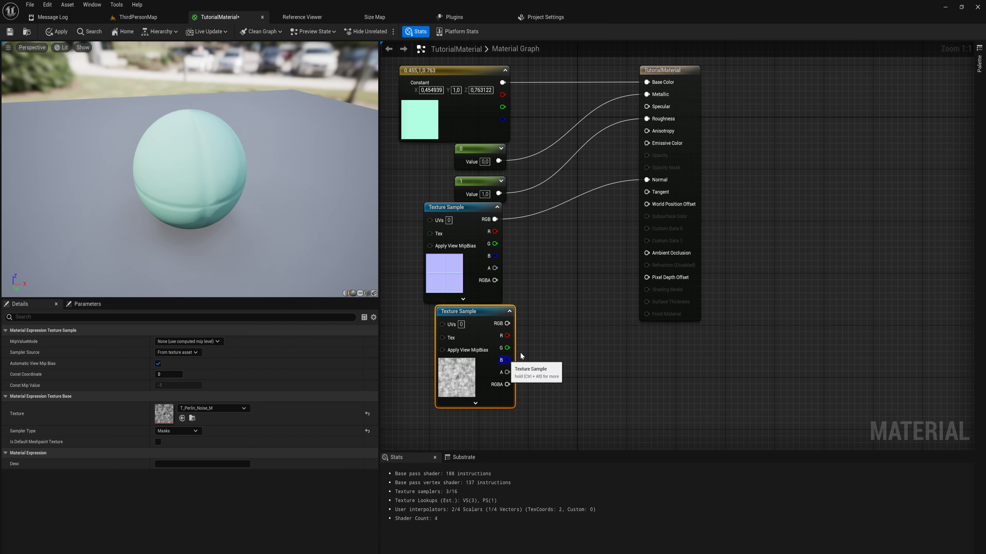
drag(507, 323, 647, 204)
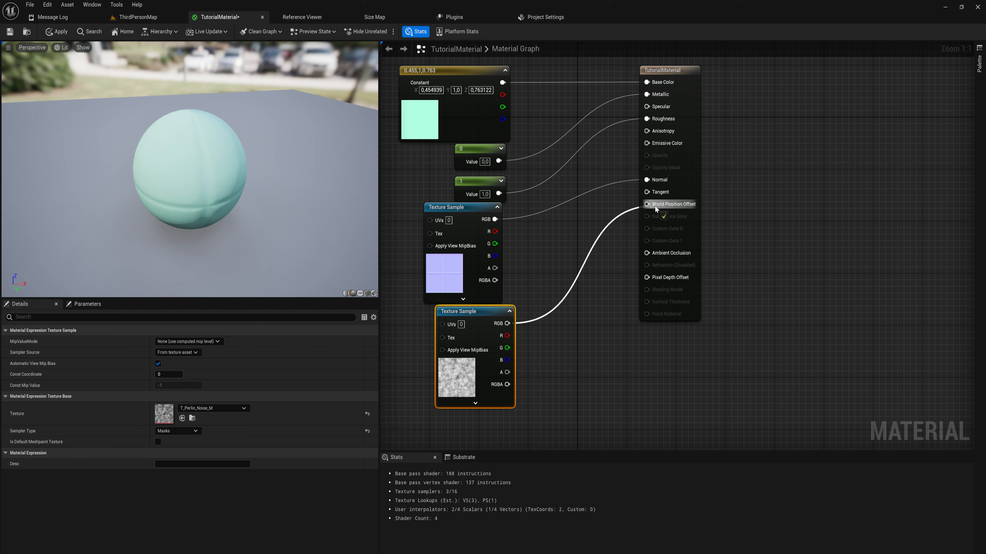
Subdivide the box in ThirdPersonMap with subdivision level 5 and the Bilinear scheme.
click(138, 17)
key(w)
right_drag(495, 298, 427, 332)
key(s)
key(w)
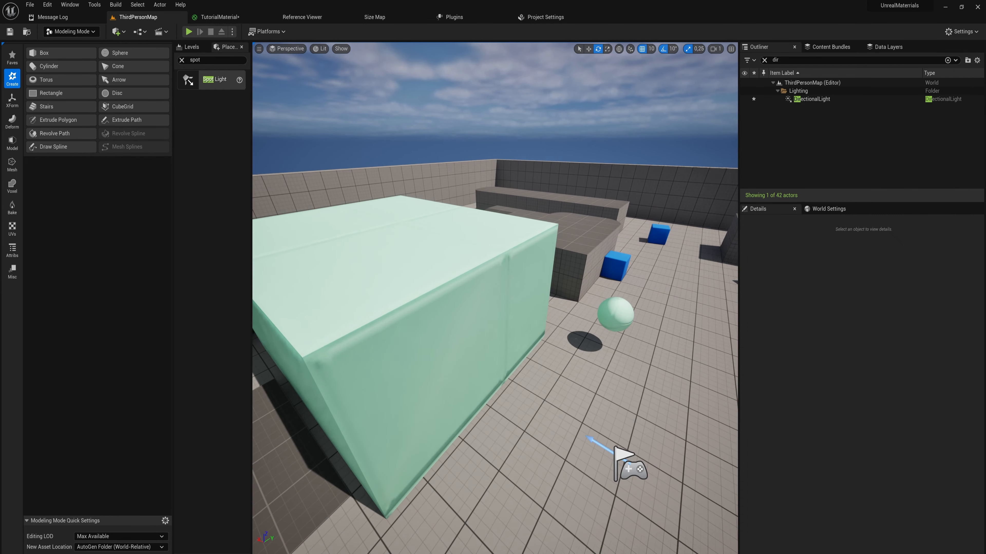
click(496, 314)
click(12, 141)
click(131, 52)
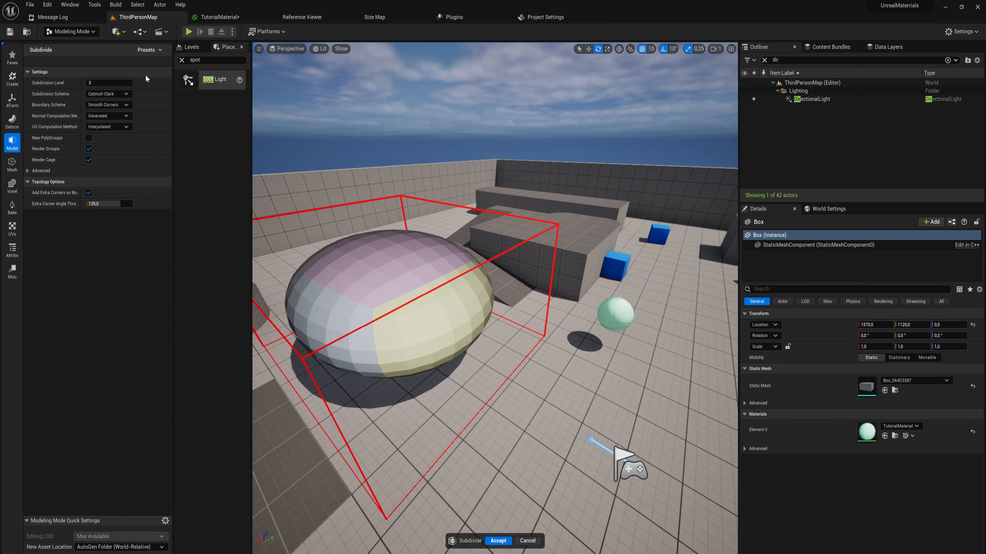
click(109, 83)
text(4)
key(Return)
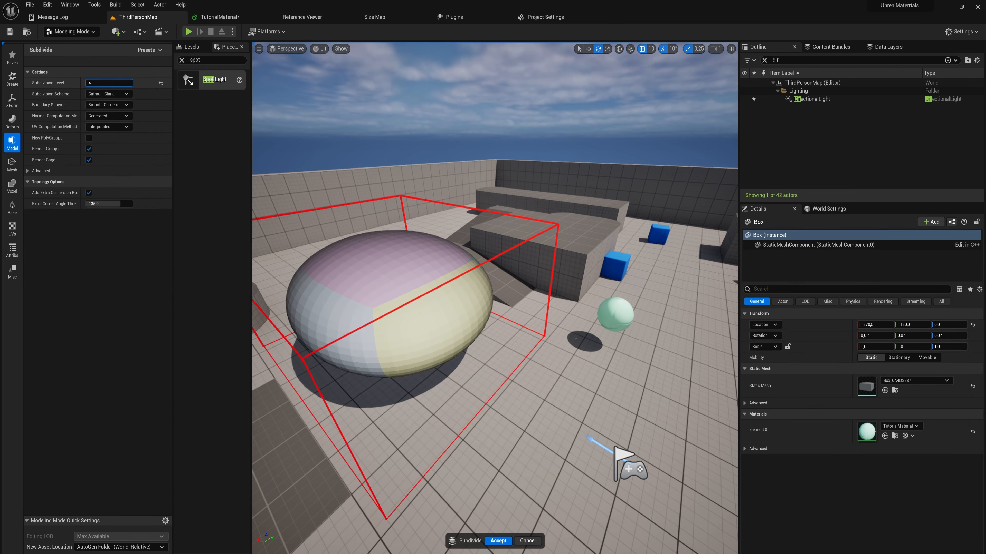
key(Return)
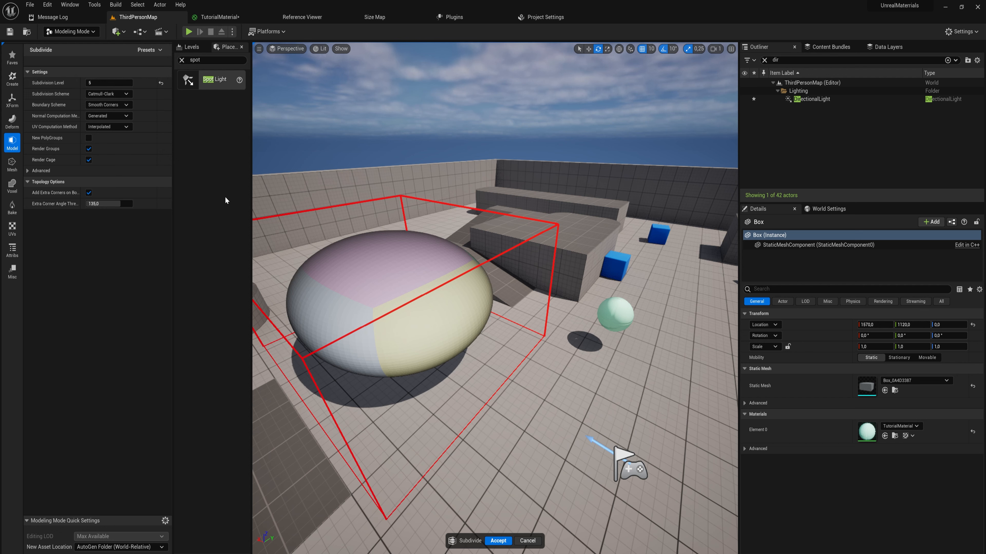
click(97, 93)
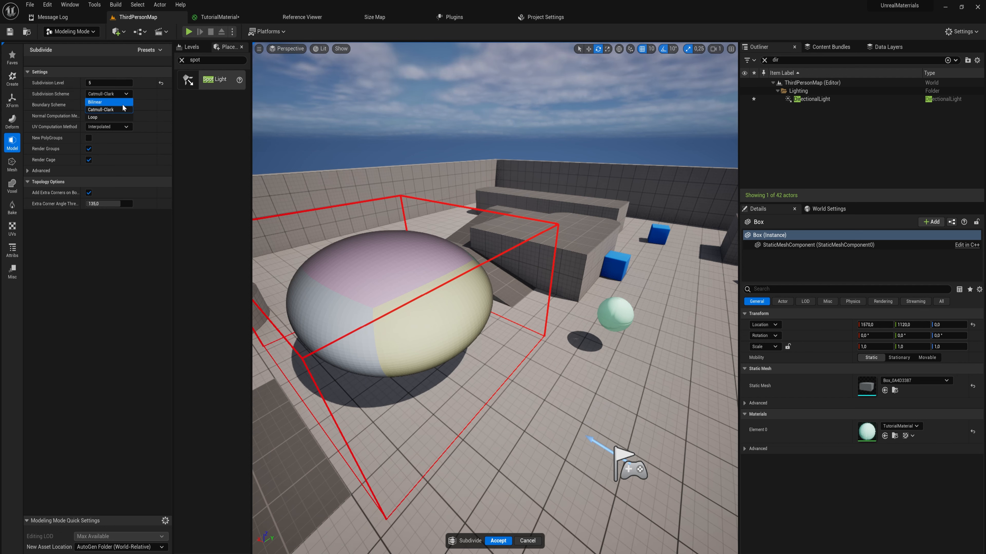
click(123, 106)
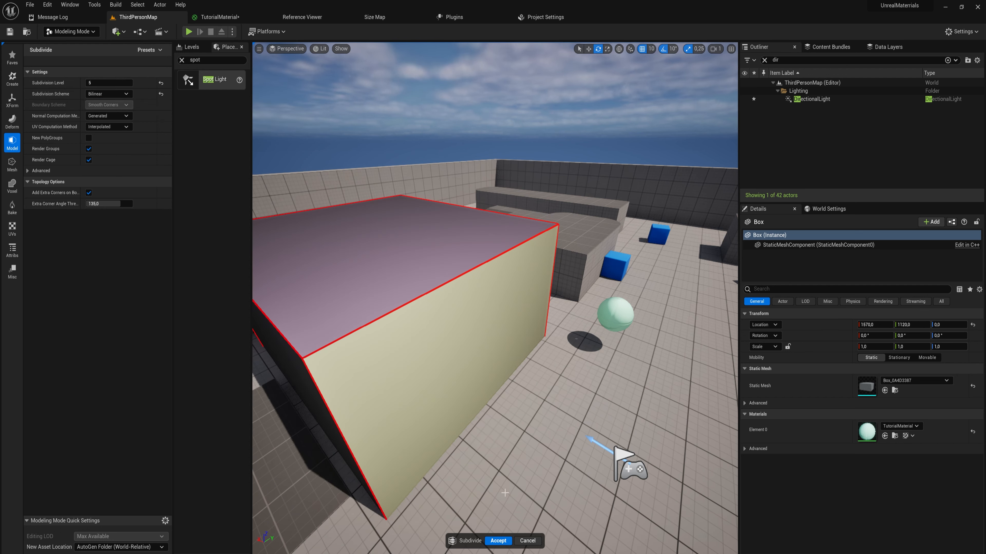
Multiply the noise RGB with VertexNormalWS, scale the product by 30 in a second Multiply, and connect it to World Position Offset.
drag(586, 355, 516, 271)
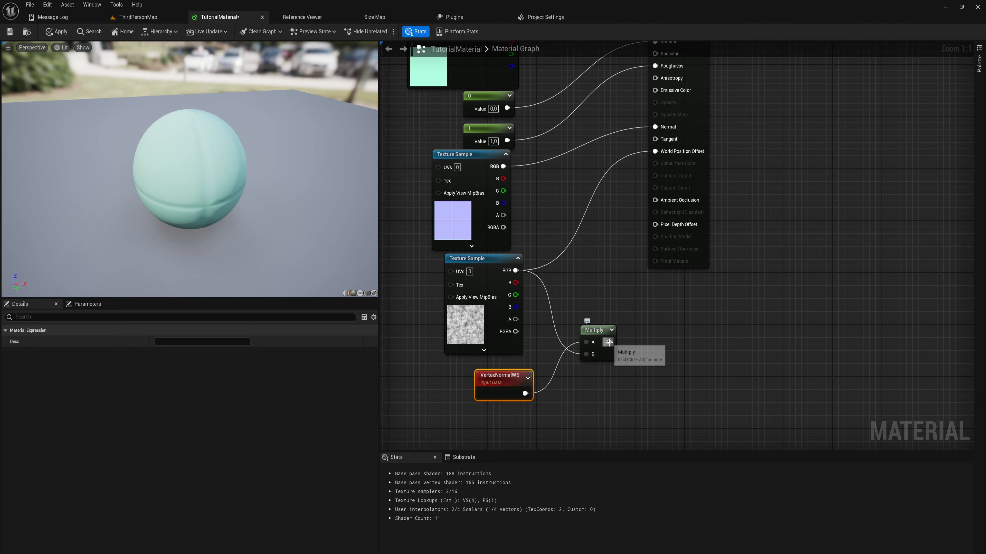
drag(609, 342, 624, 318)
text(multiply)
key(Return)
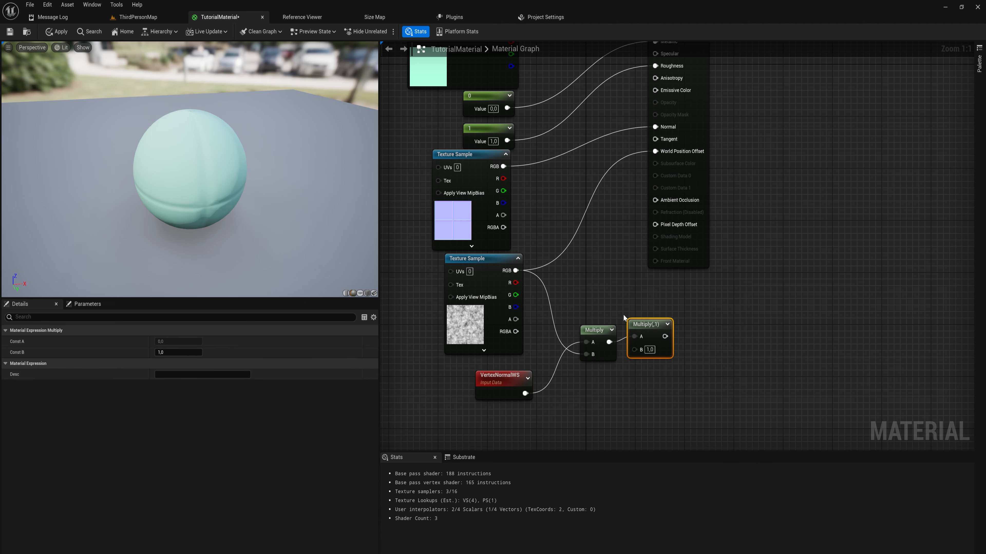
click(640, 349)
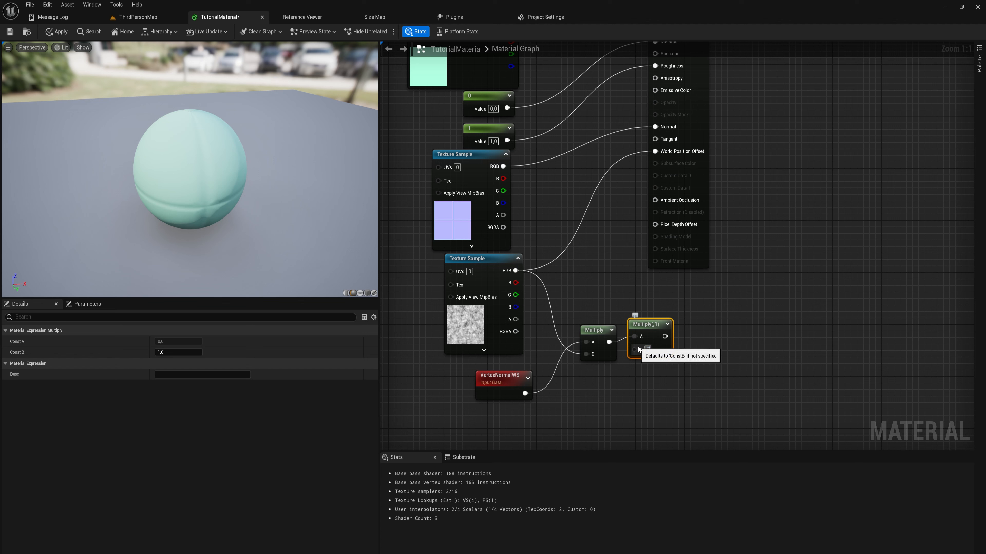
text(30)
key(Return)
drag(667, 336, 655, 152)
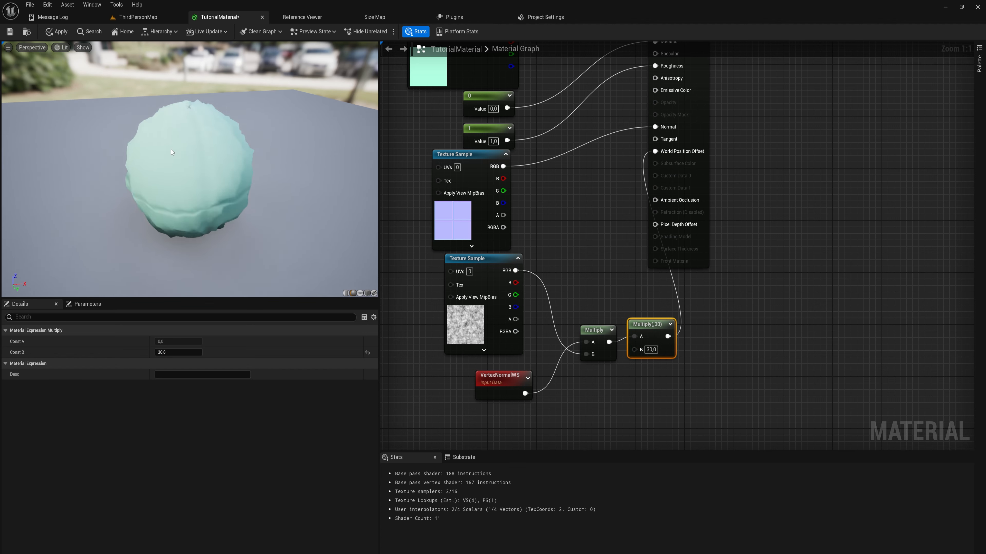
Inspect the noise displacement on the preview sphere and on the subdivided box in ThirdPersonMap.
mouse_move(291, 220)
mouse_down()
mouse_move(361, 221)
mouse_move(232, 202)
mouse_up()
click(138, 17)
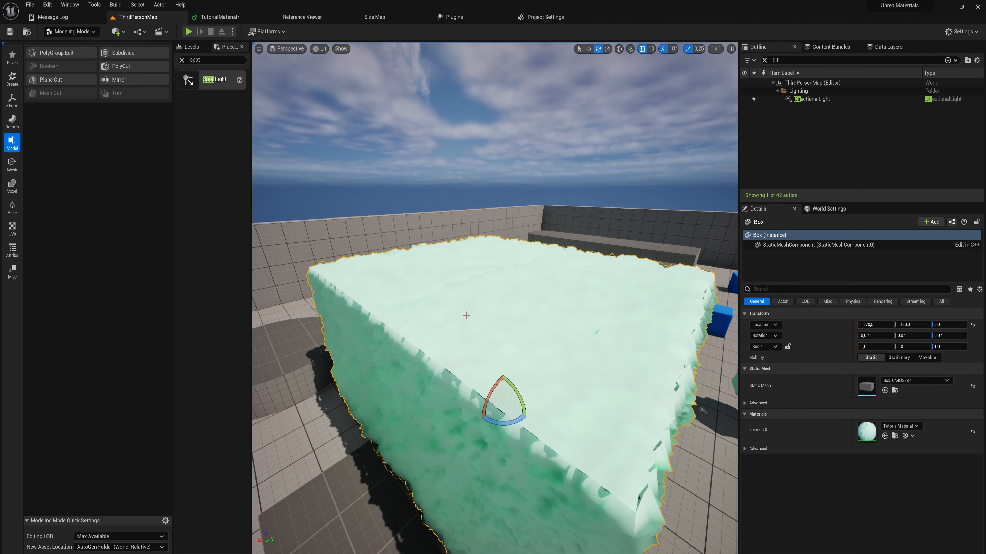
click(219, 17)
Arrange VertexNormalWS above the noise Texture Sample and place them with both Multiply nodes below the normal map node.
drag(572, 340, 571, 237)
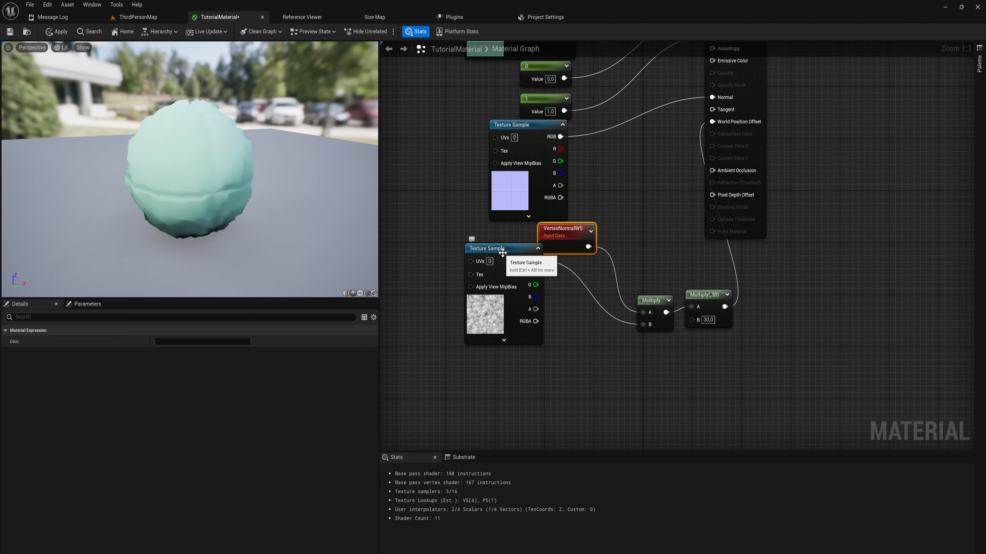
drag(492, 249, 503, 282)
drag(550, 232, 506, 250)
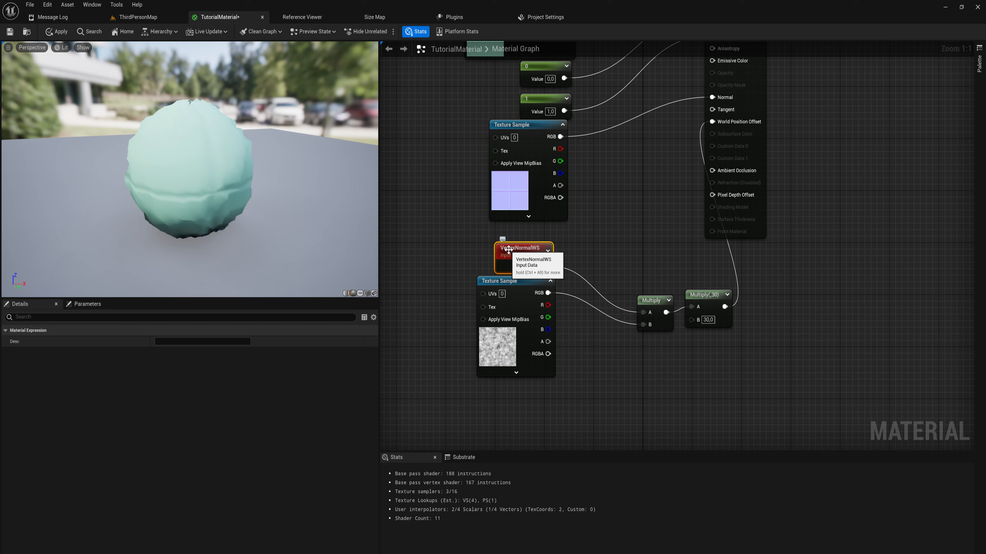
drag(578, 354, 524, 283)
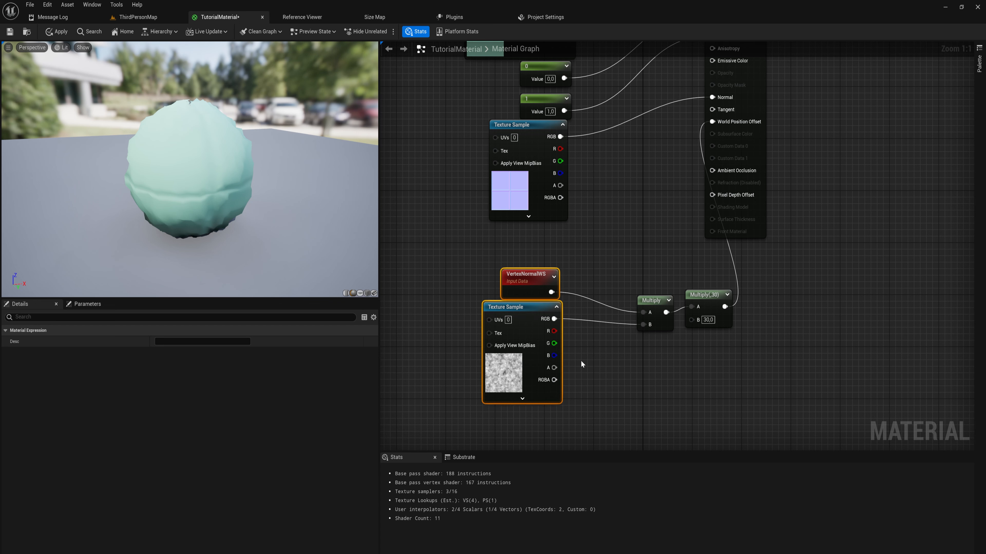
click(588, 365)
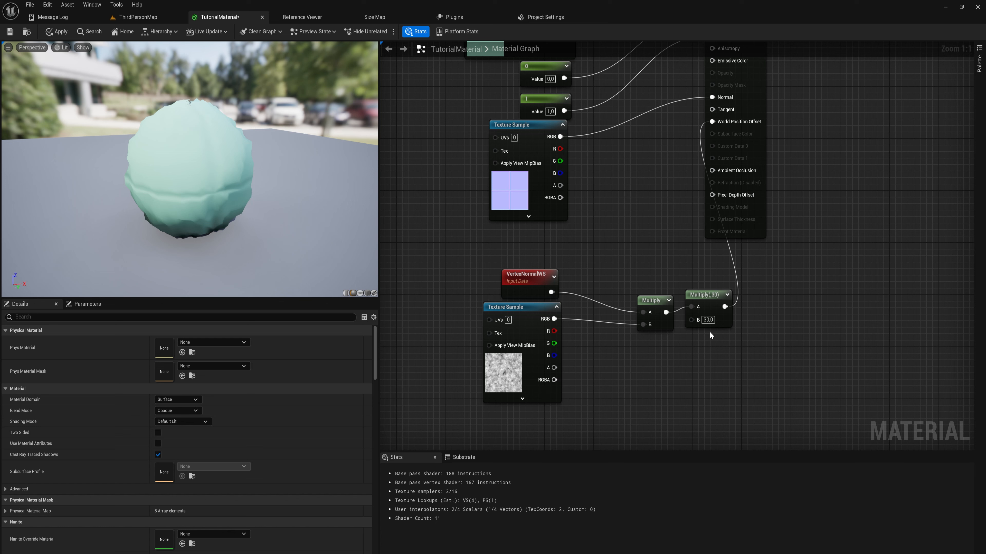
drag(712, 298, 714, 303)
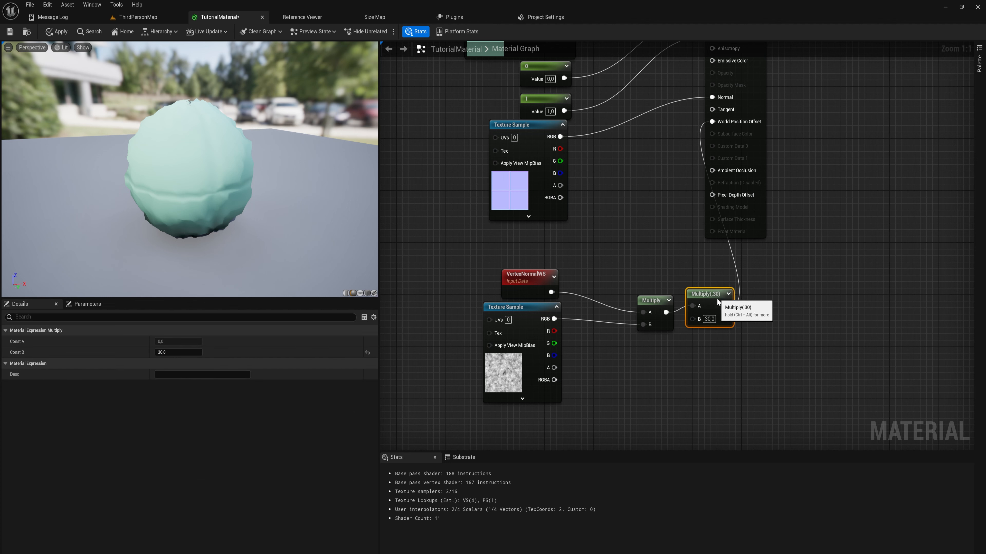
drag(703, 394, 537, 303)
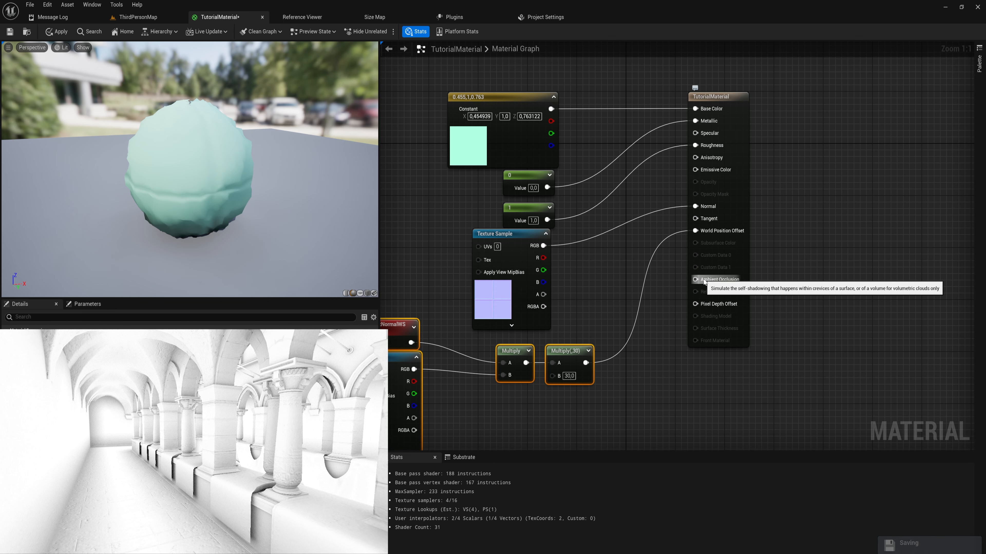
right_drag(745, 274, 660, 279)
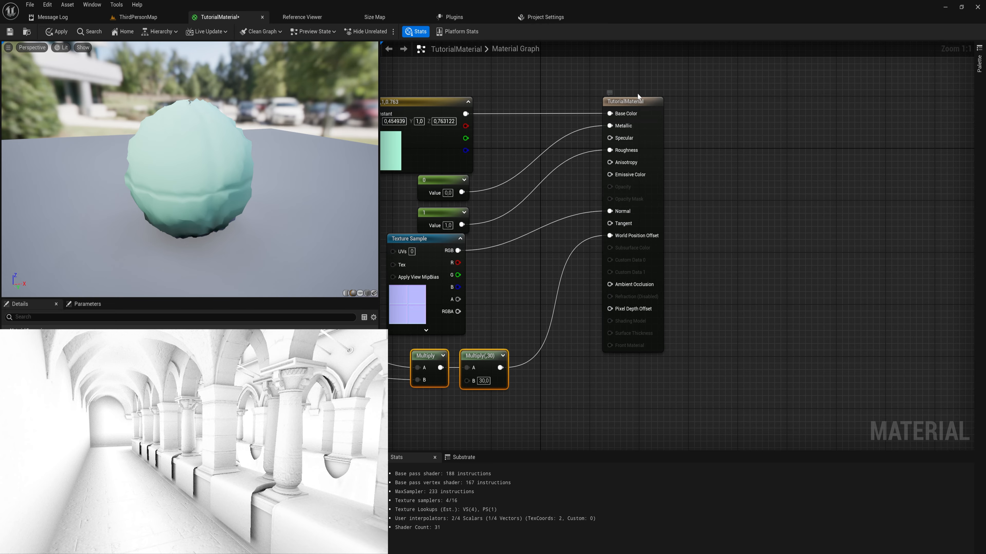
Move the TutorialMaterial result node further from the other nodes and connect the noise texture's RGB to Ambient Occlusion.
drag(637, 101, 704, 101)
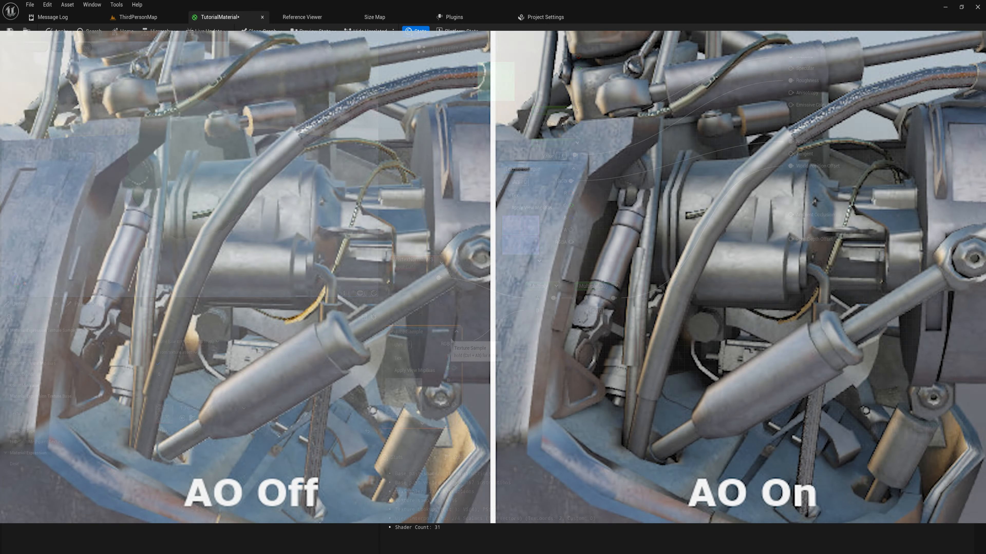
drag(532, 341, 784, 201)
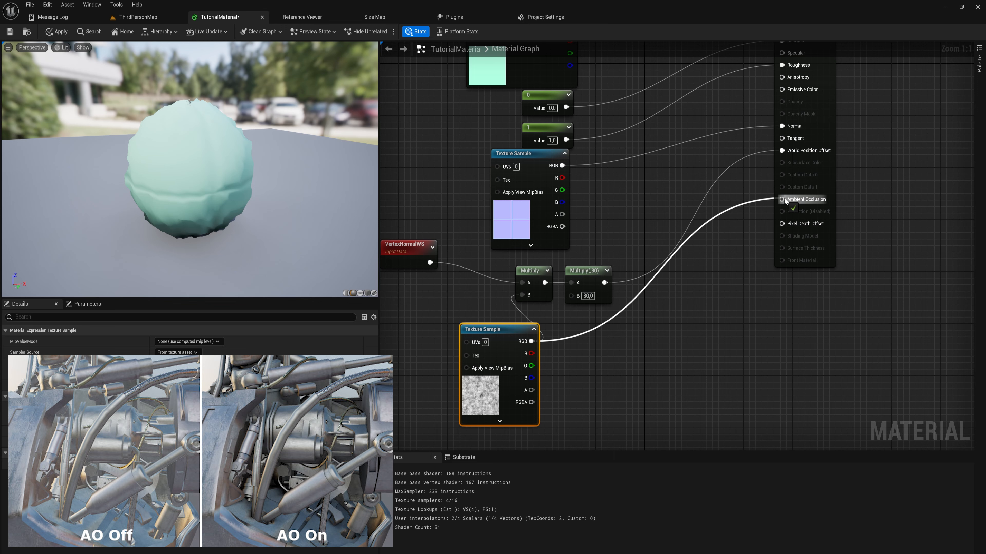
drag(783, 198, 784, 198)
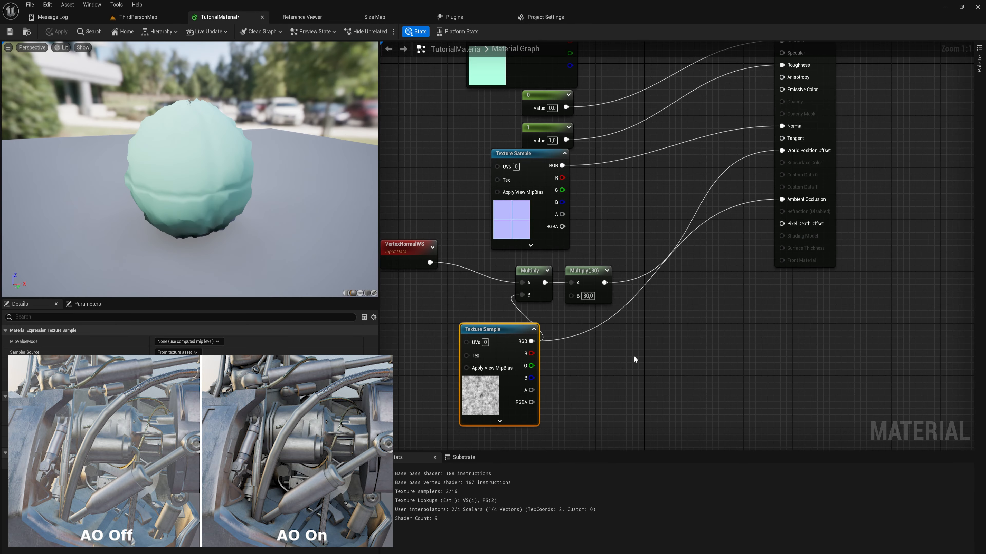
right_drag(653, 345, 610, 331)
right_drag(646, 283, 667, 350)
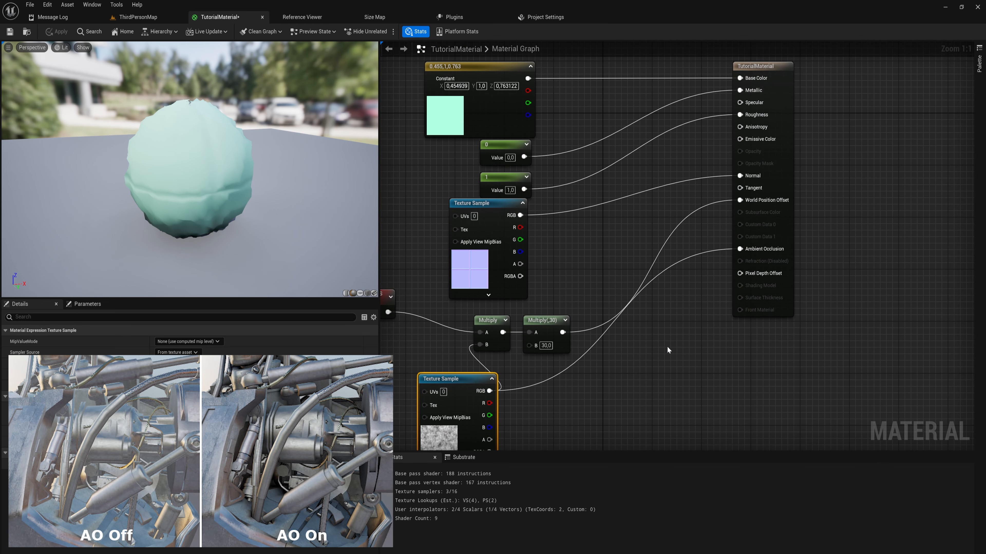
Disconnect the noise texture from Ambient Occlusion and clear the node selection.
alt+click(740, 249)
right_drag(696, 290, 637, 326)
click(636, 326)
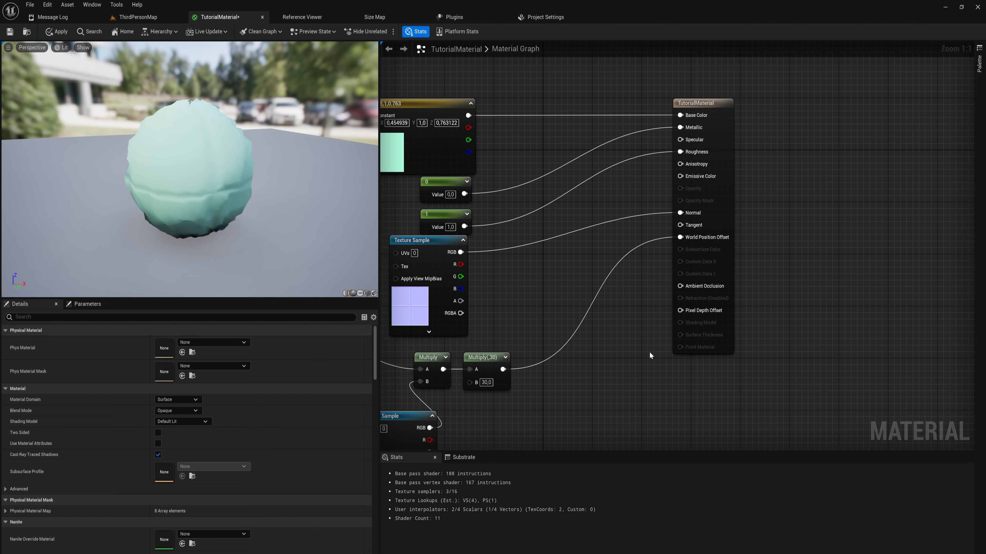
right_drag(650, 351, 649, 384)
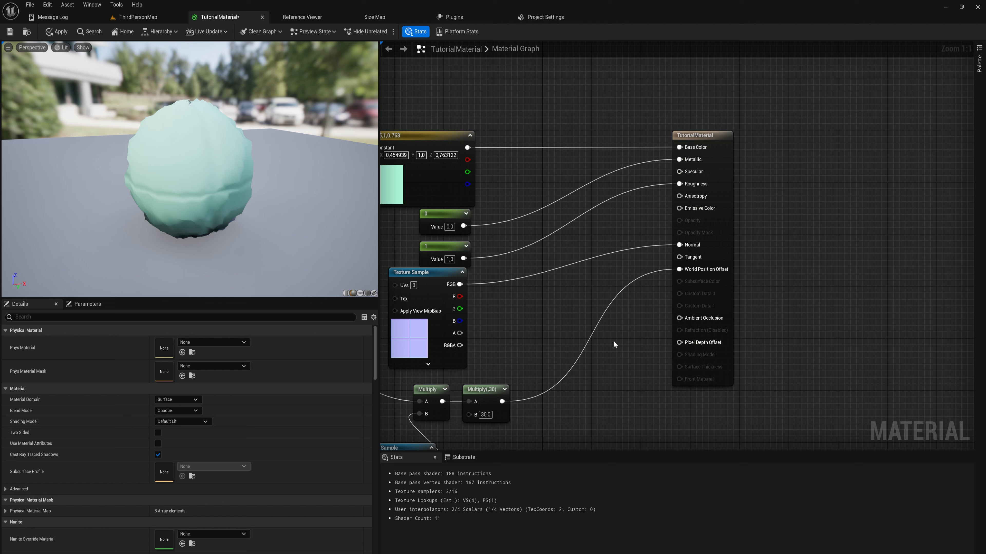
Select the TutorialMaterial result node and review the available Material Domain and Blend Mode options.
drag(642, 375, 765, 98)
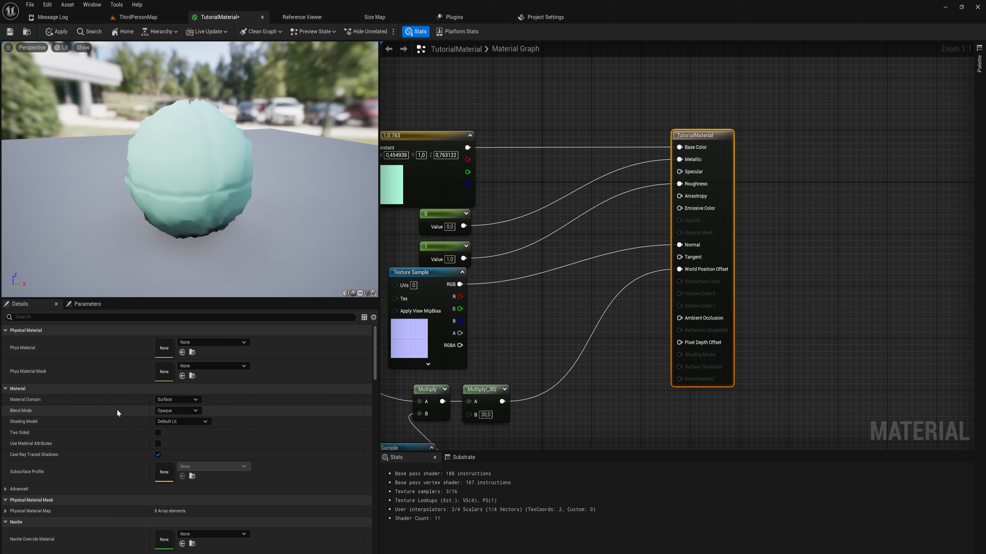
click(173, 400)
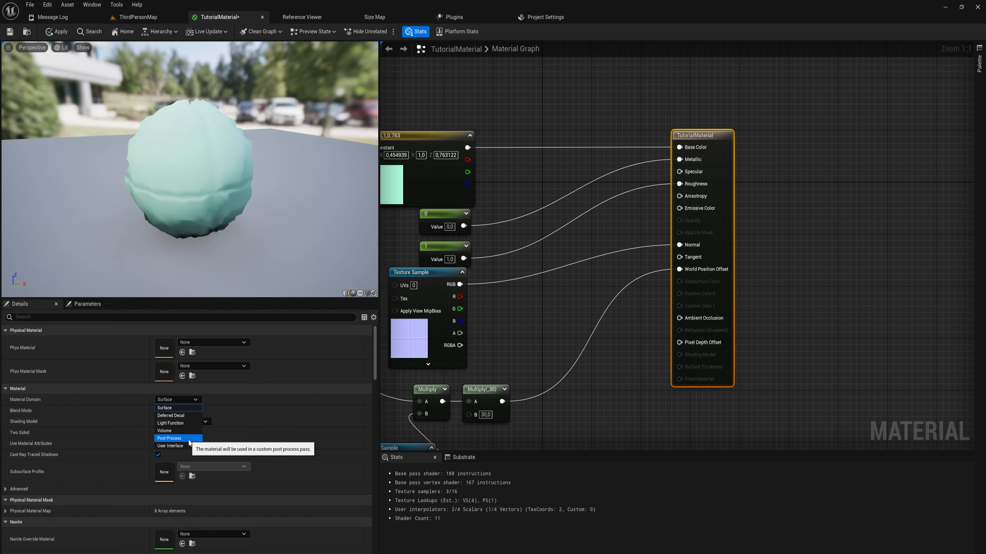
click(248, 418)
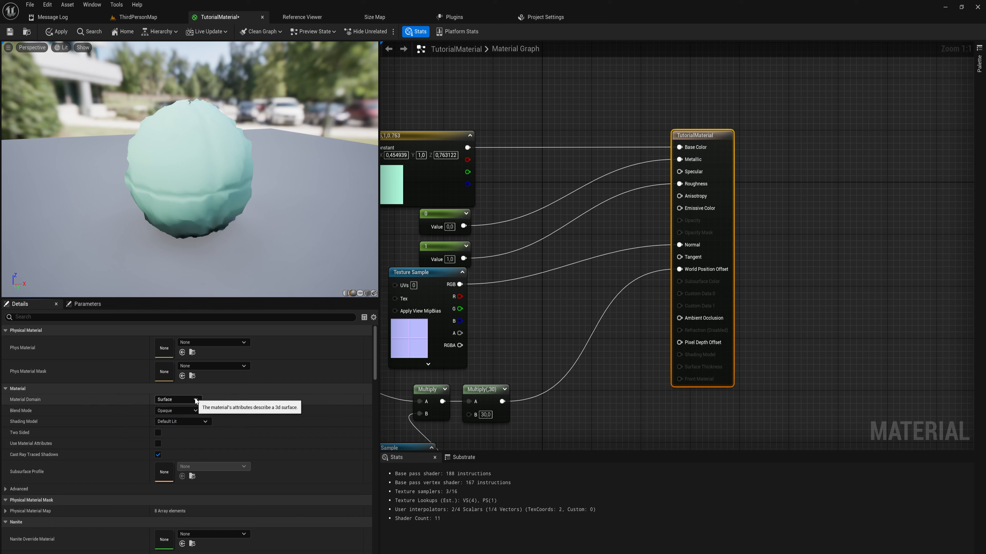
click(190, 413)
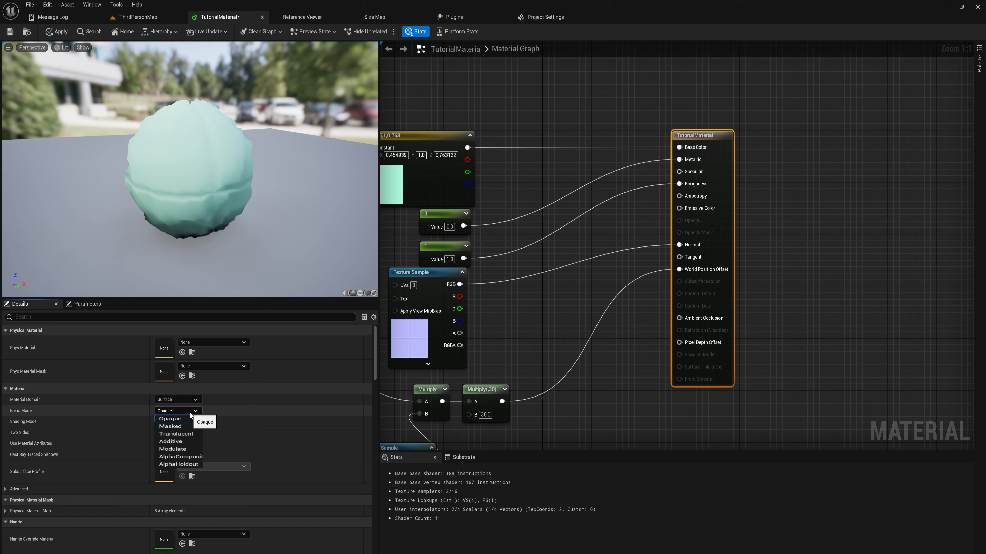
click(185, 419)
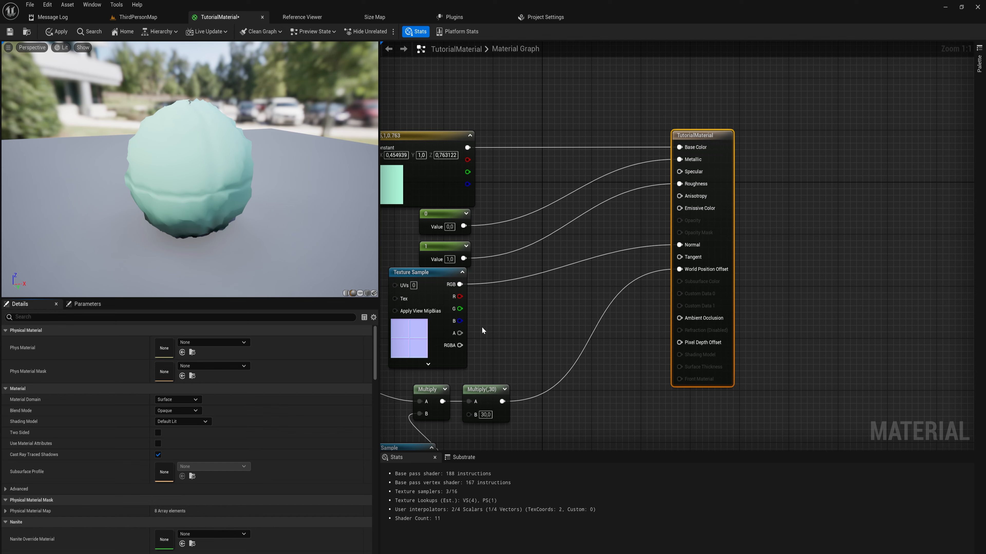
right_drag(481, 326, 502, 322)
Set the material's Blend Mode to Masked, keeping the Surface domain.
click(193, 411)
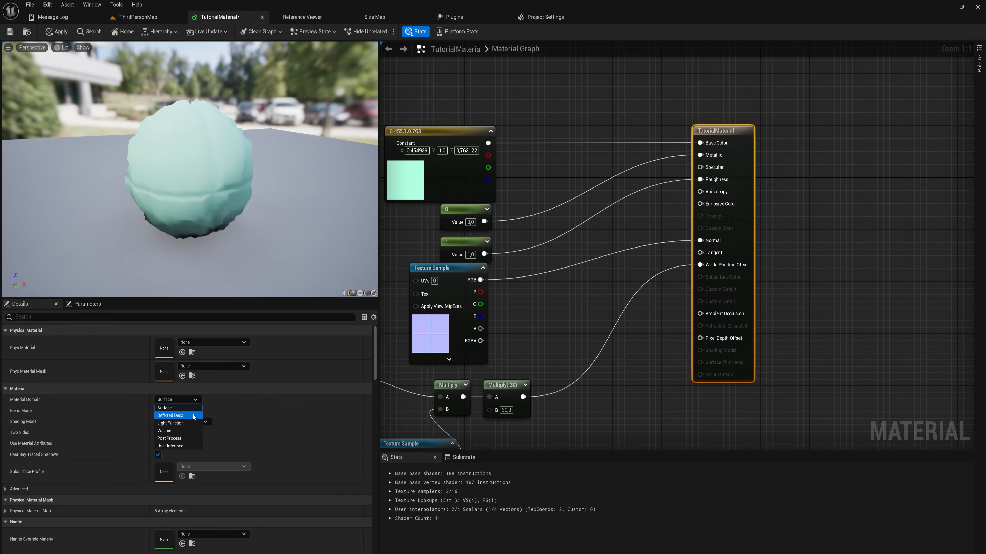
click(193, 419)
click(195, 412)
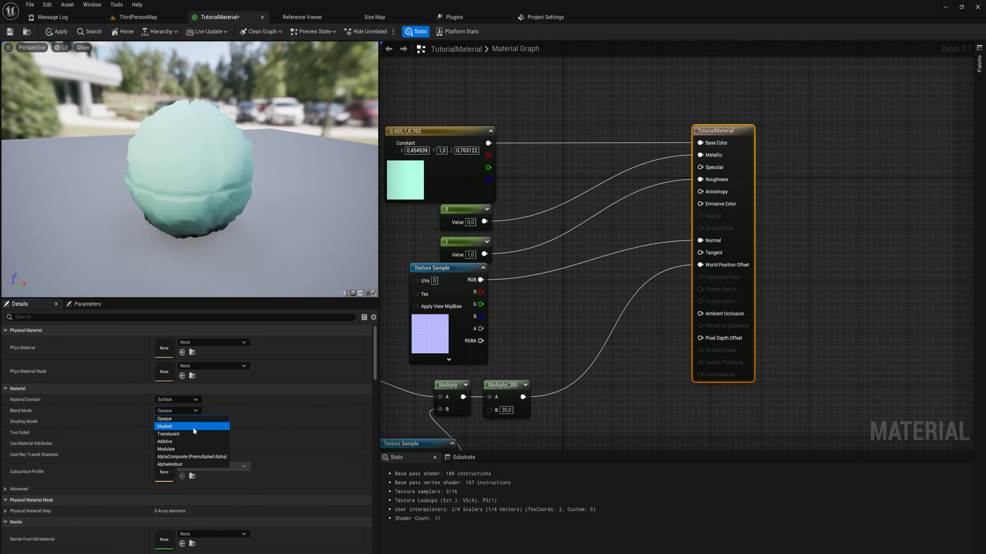
click(192, 427)
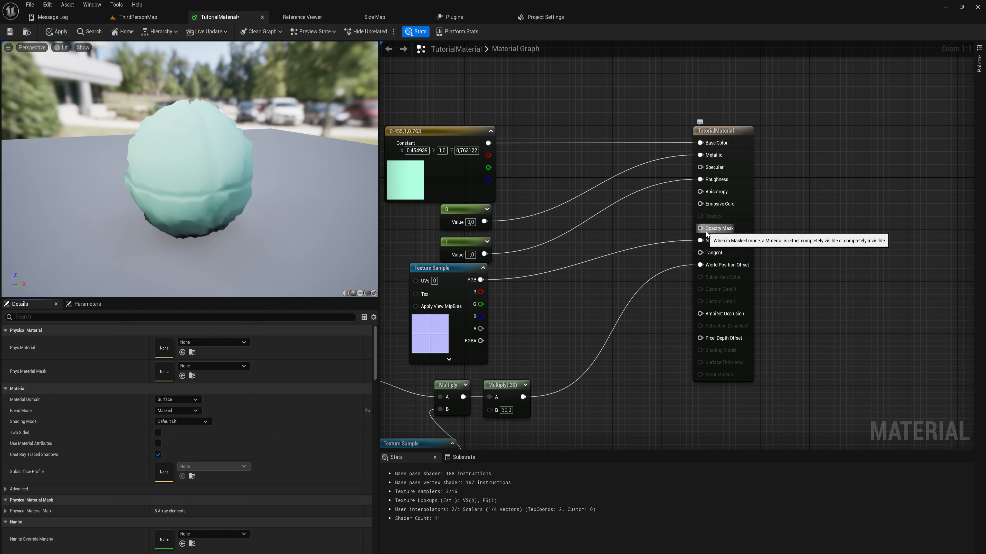
Connect the noise RGB to Opacity Mask, disconnect World Position Offset, and check the cut-outs on the preview sphere.
right_drag(658, 247, 678, 209)
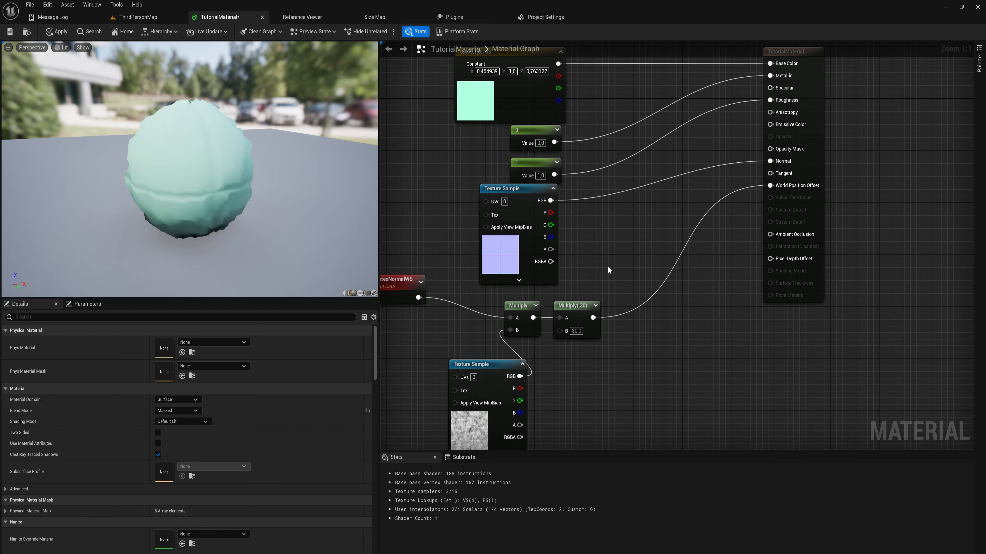
drag(520, 376, 783, 151)
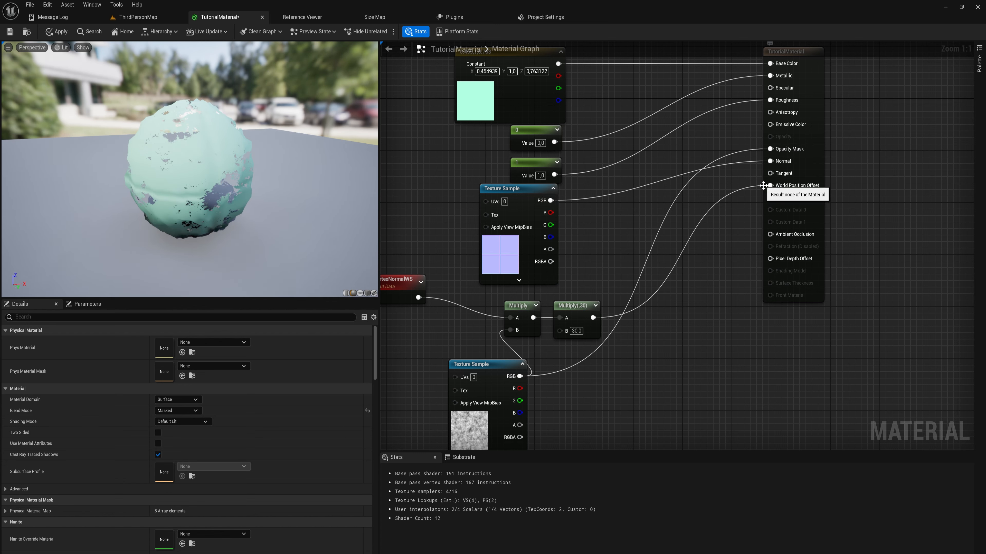
alt+click(769, 186)
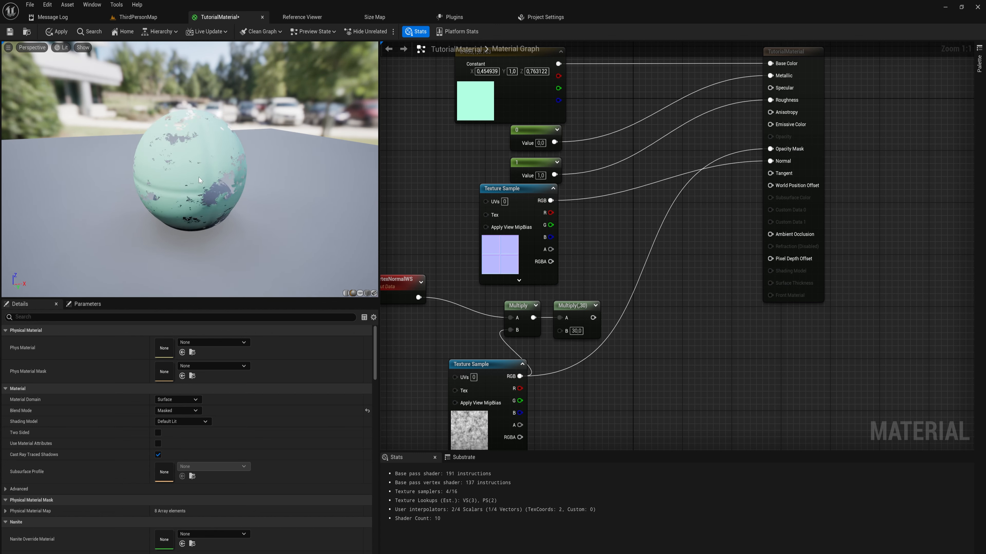
drag(232, 171, 167, 171)
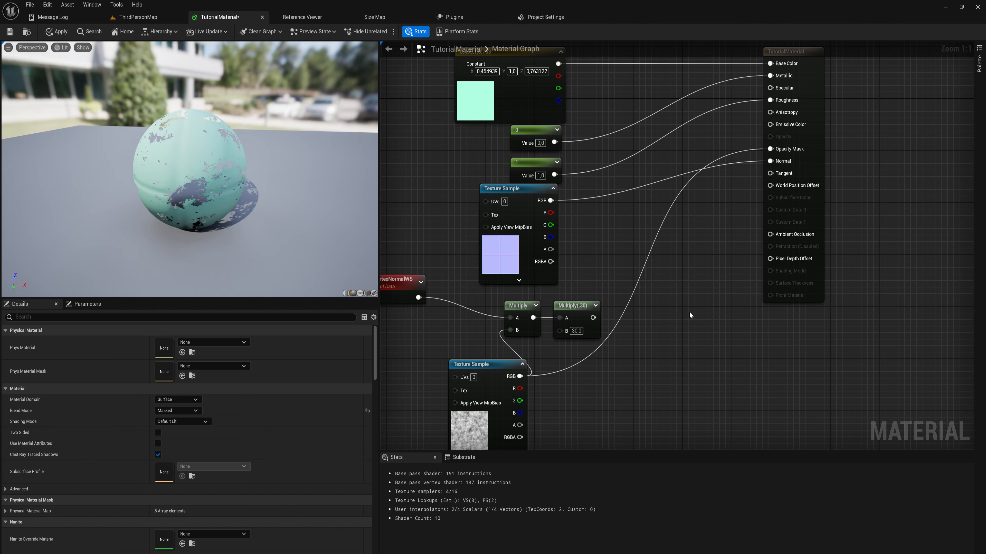
Filter the material details for "mask", try Opacity Mask Clip Values of 0, 1 and 0.333, and set 0.5.
click(155, 317)
text(mask)
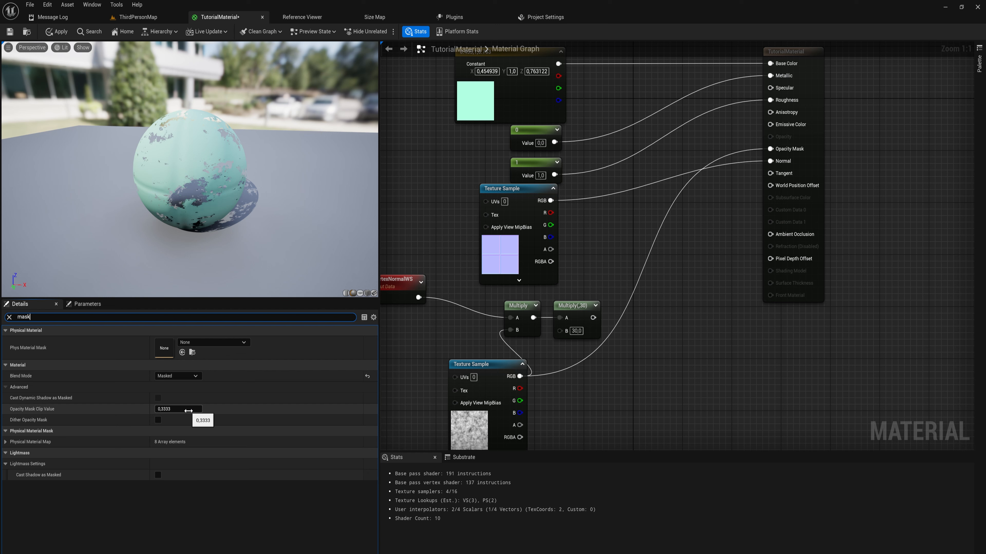
click(188, 411)
text(0)
key(Return)
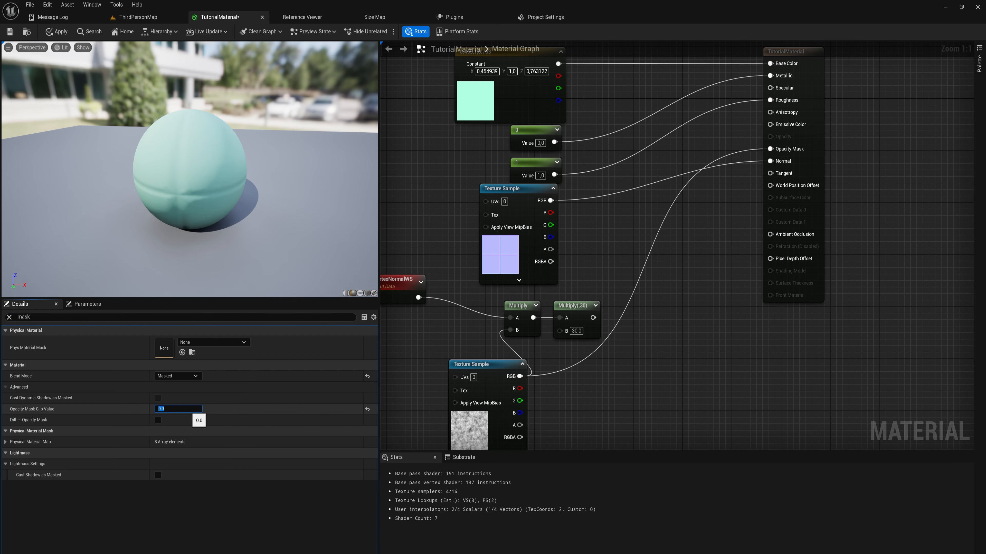
text(1)
key(Return)
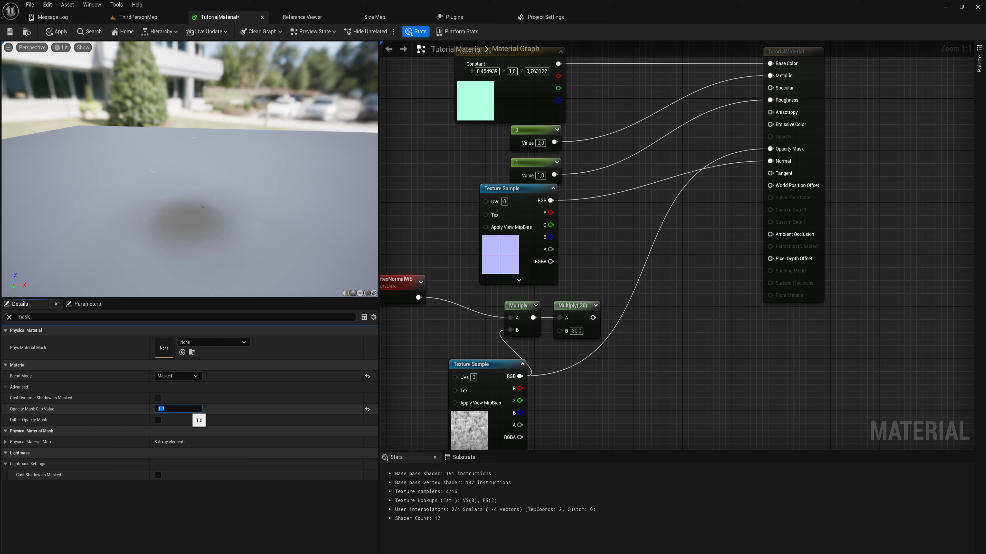
text(0.333)
key(Return)
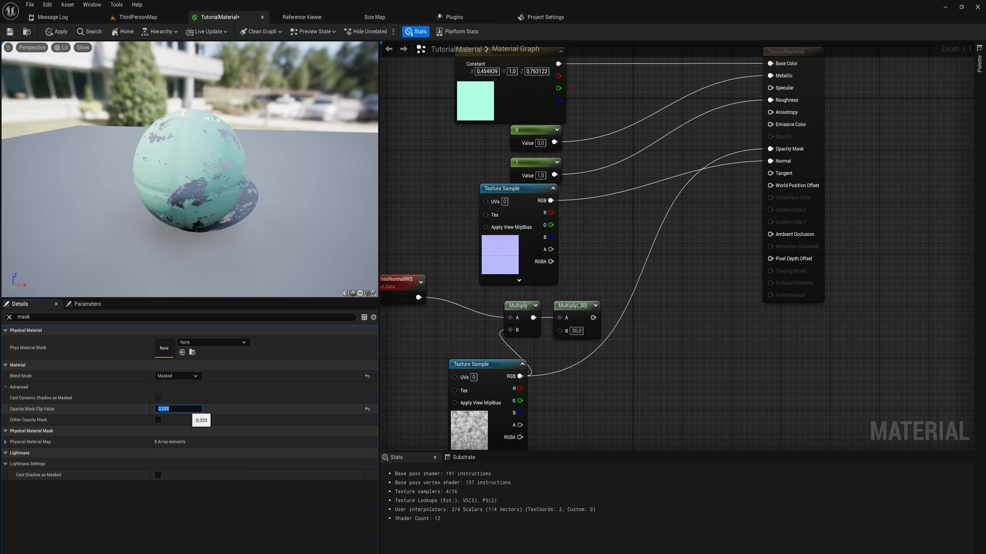
text(0.5)
key(Return)
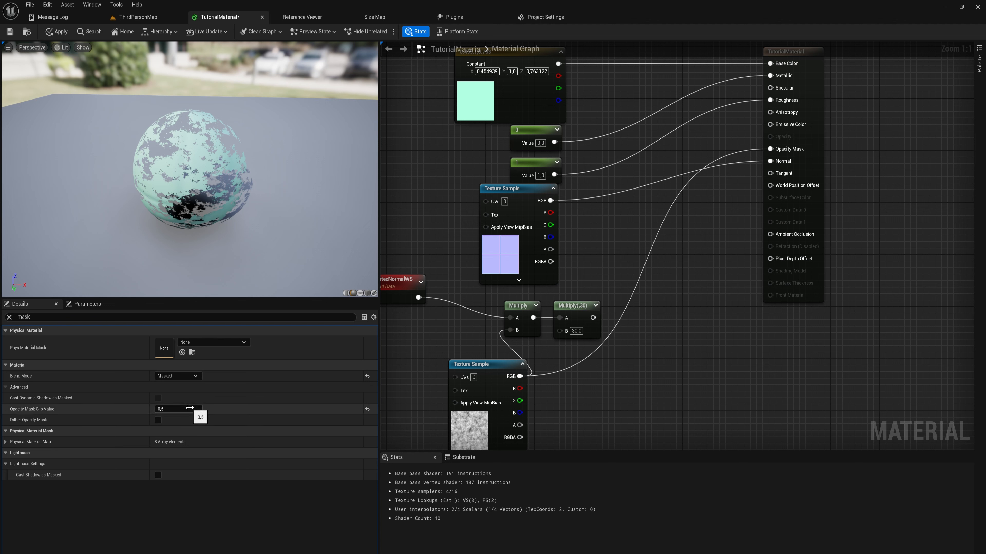
click(9, 316)
Set the Blend Mode to Translucent and disconnect the normal map texture from the Normal input.
click(187, 411)
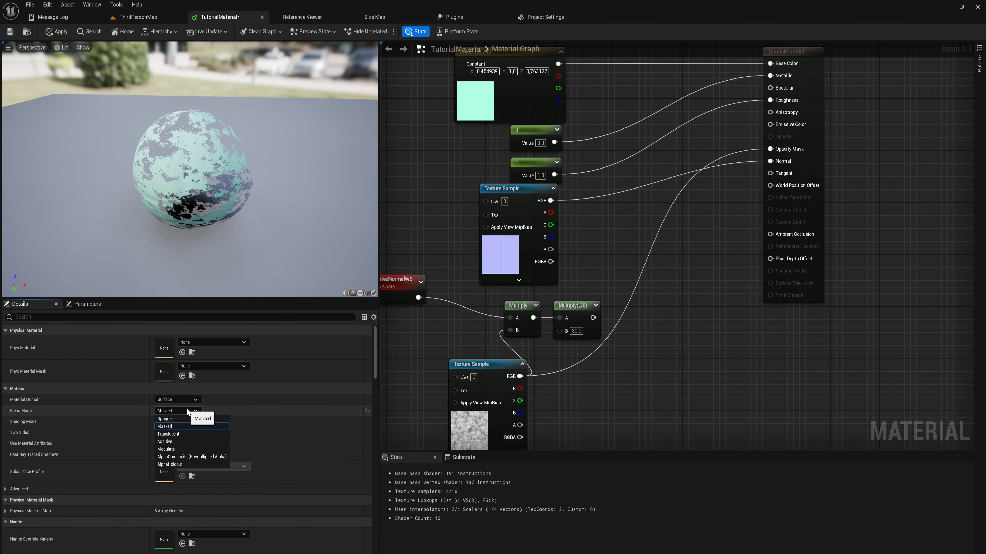
click(190, 435)
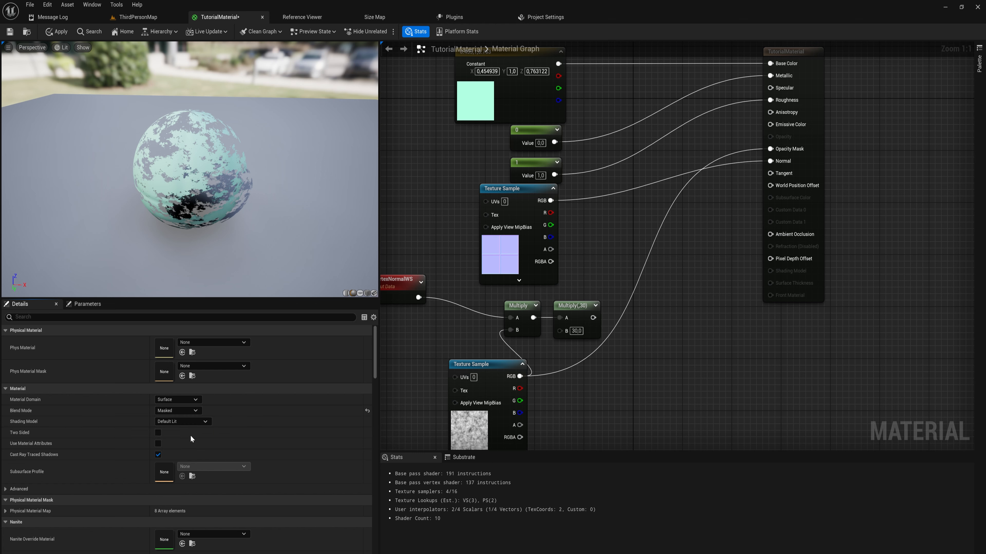
drag(347, 239, 295, 240)
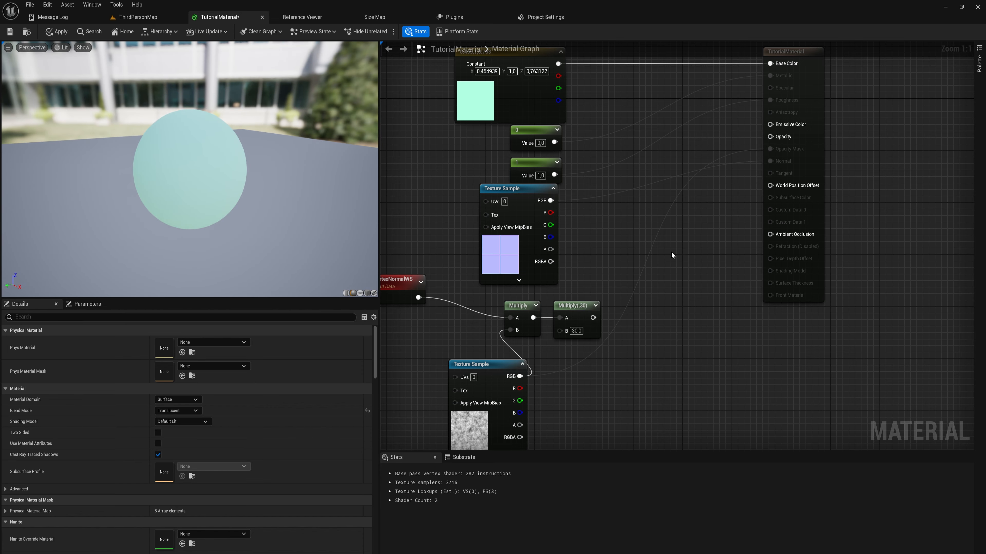
right_drag(677, 217, 683, 204)
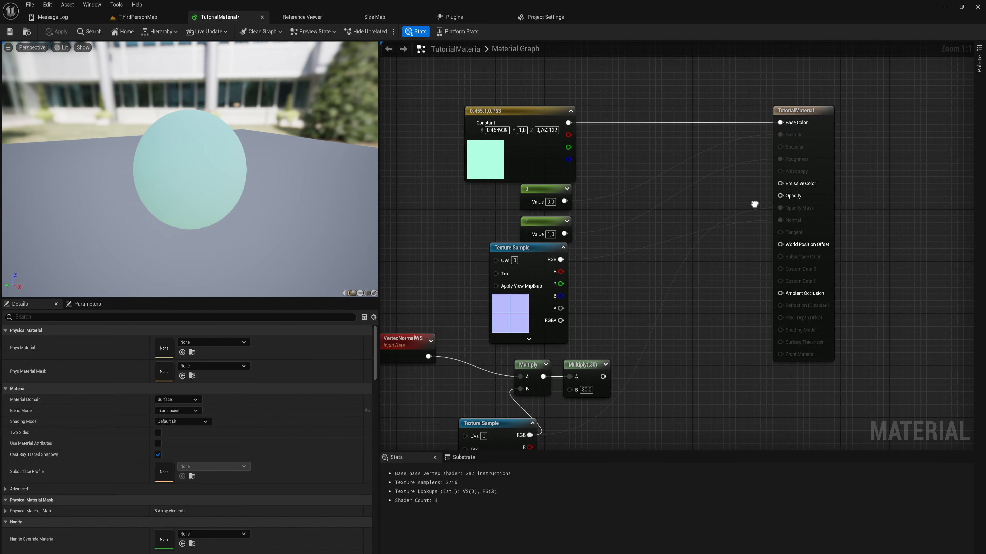
right_drag(754, 205, 710, 213)
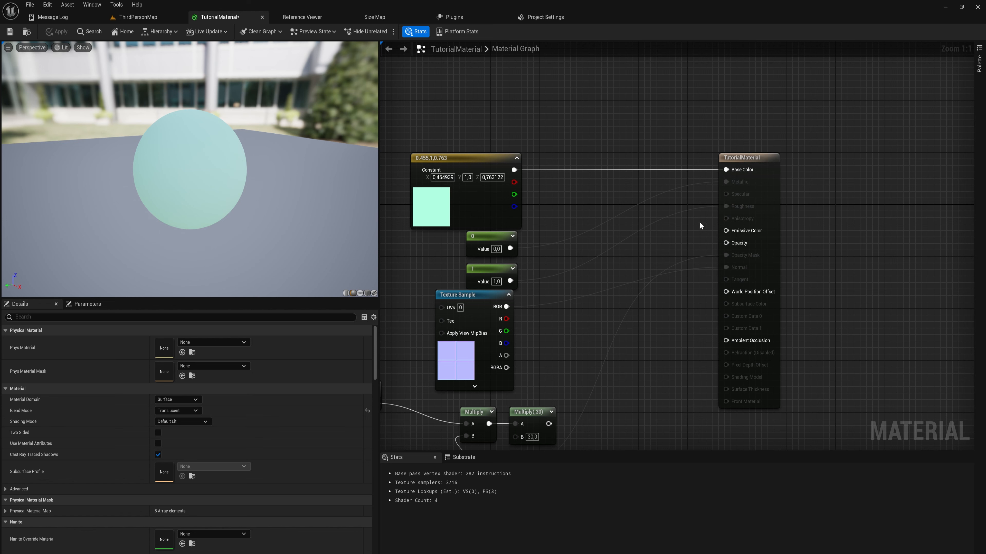
right_drag(681, 230, 701, 223)
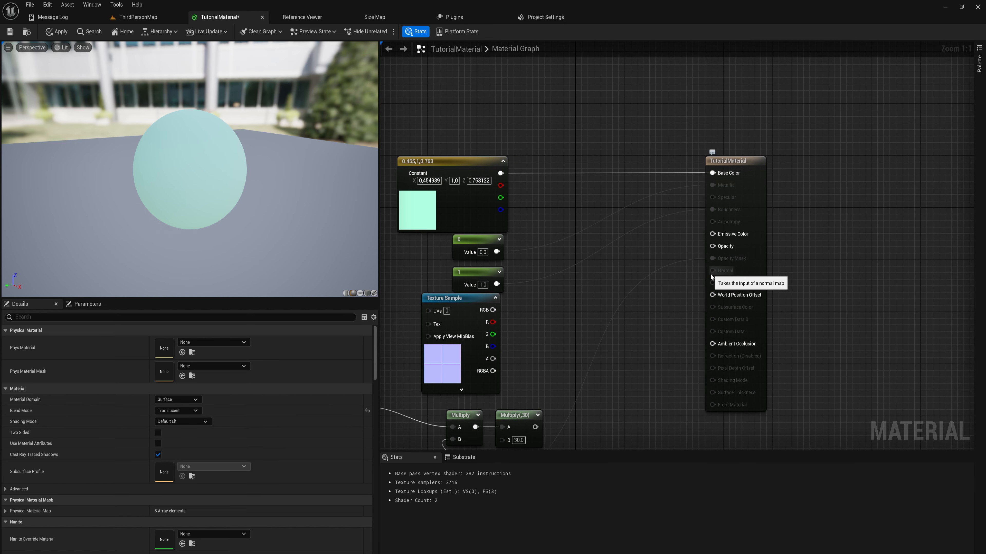
Connect the noise RGB to Opacity instead of Opacity Mask and inspect the translucency on the preview sphere.
right_drag(684, 289, 710, 162)
drag(493, 358, 759, 118)
drag(270, 197, 221, 183)
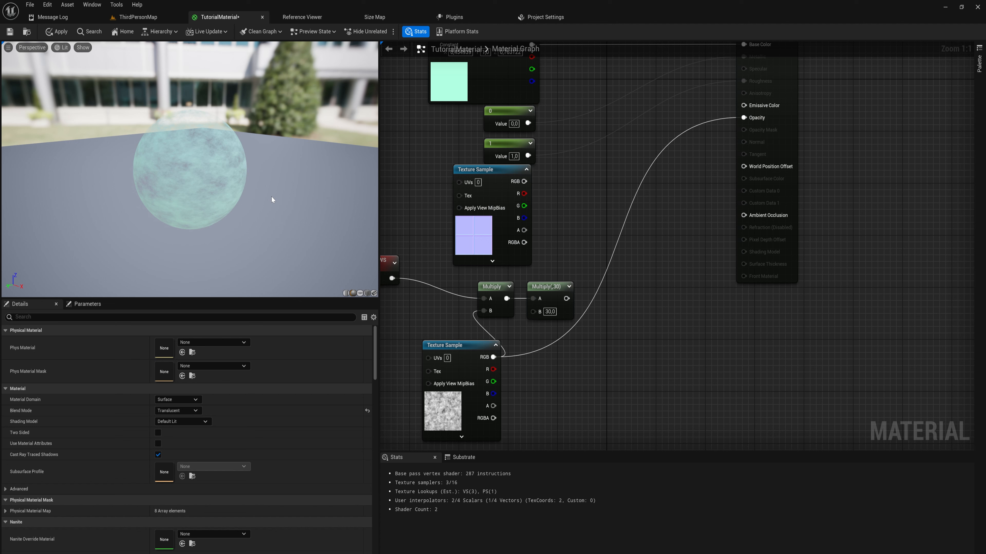
drag(271, 197, 322, 188)
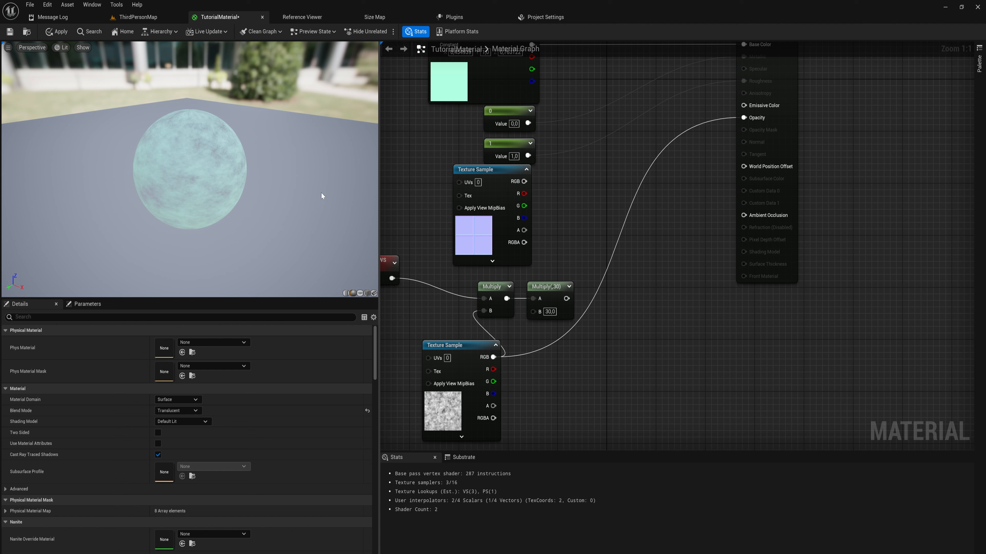
Set the Blend Mode to Additive and inspect the preview sphere.
click(182, 410)
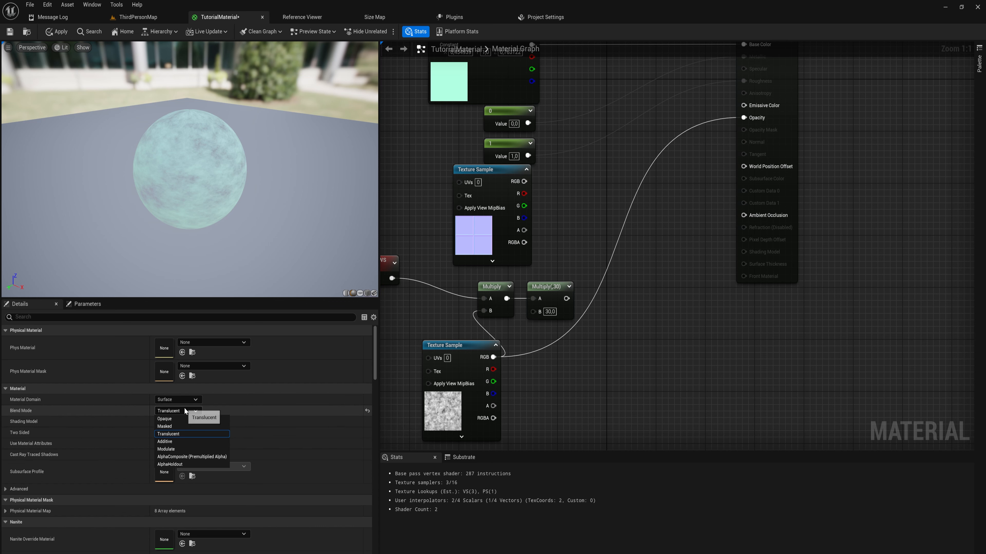
click(180, 442)
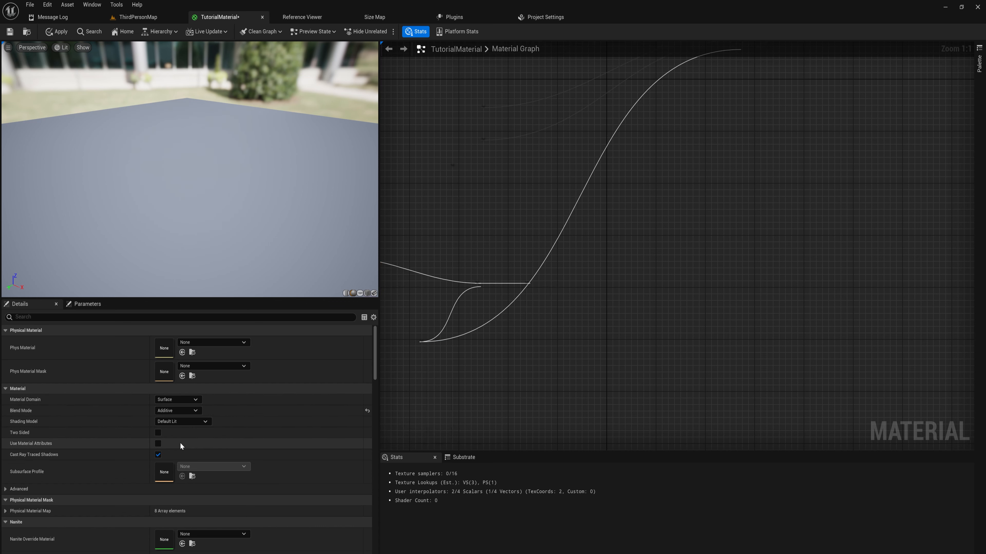
right_drag(604, 302, 552, 395)
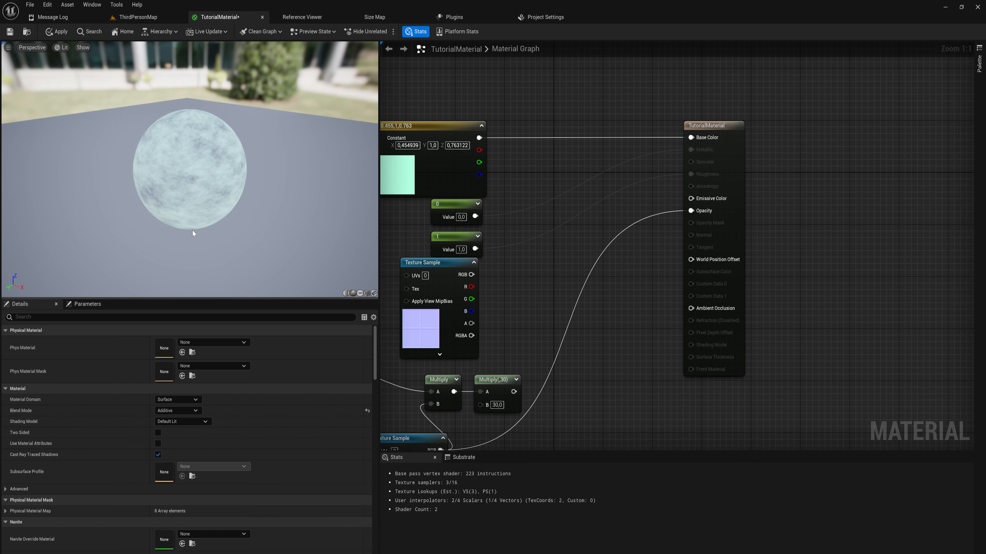
drag(193, 231, 249, 244)
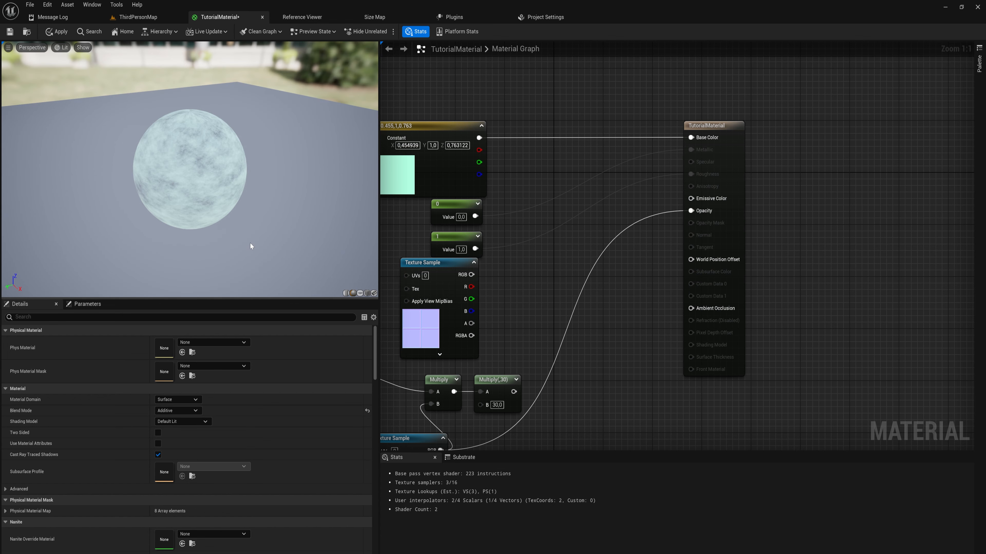
Set the Blend Mode back to Opaque and review the available Material Domain options without changing the domain.
drag(250, 246, 261, 206)
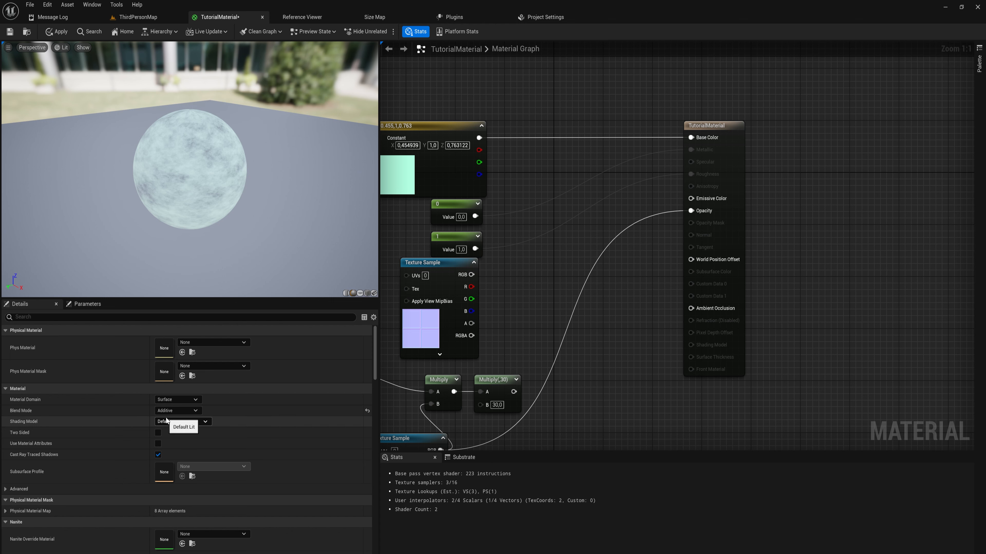
click(175, 411)
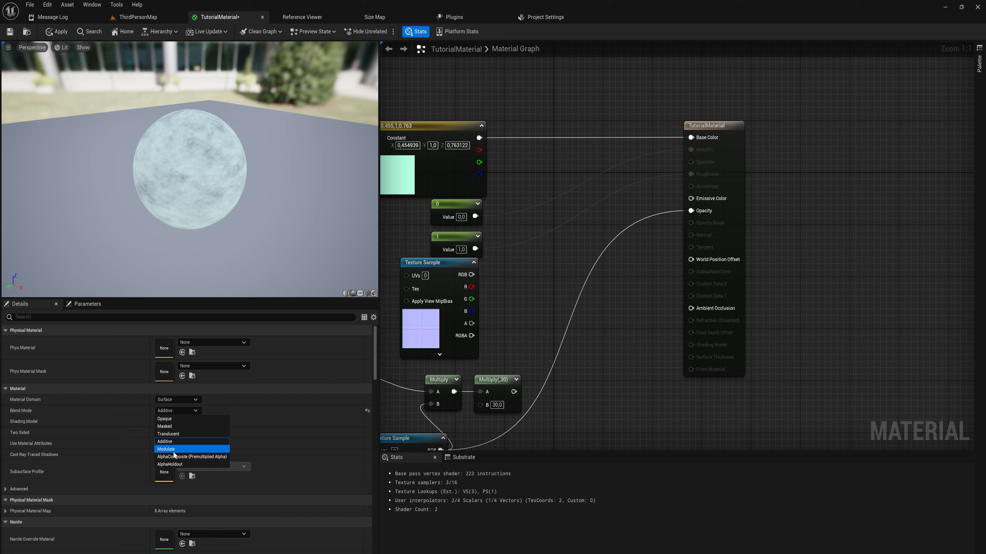
click(171, 420)
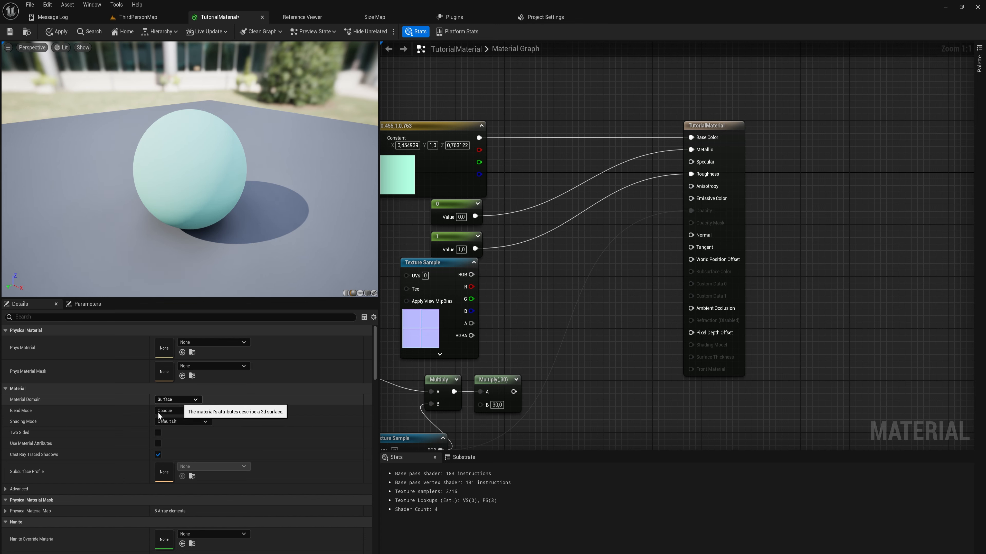
click(181, 411)
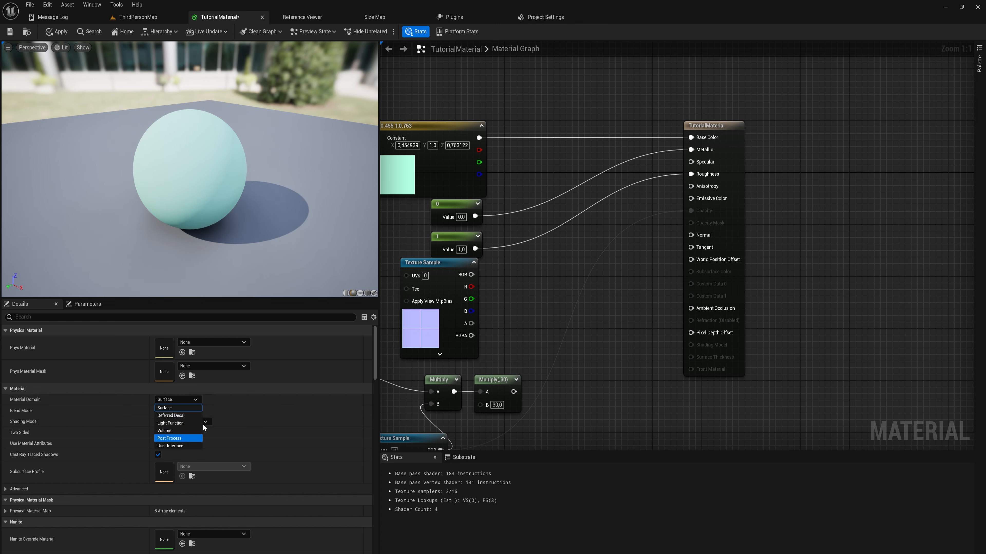
click(224, 415)
Set the Shading Model to Unlit and examine the material's available inputs and the preview sphere.
click(193, 422)
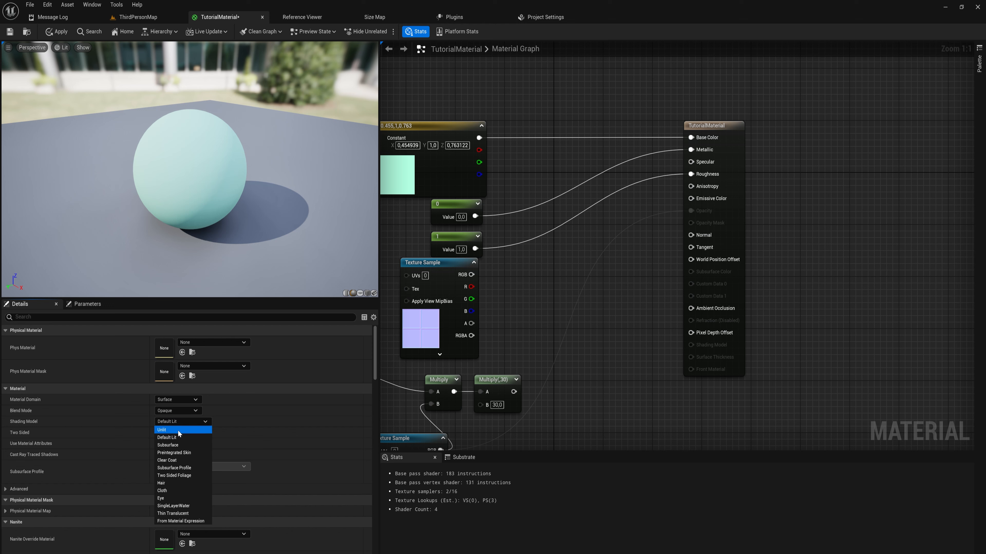
click(178, 430)
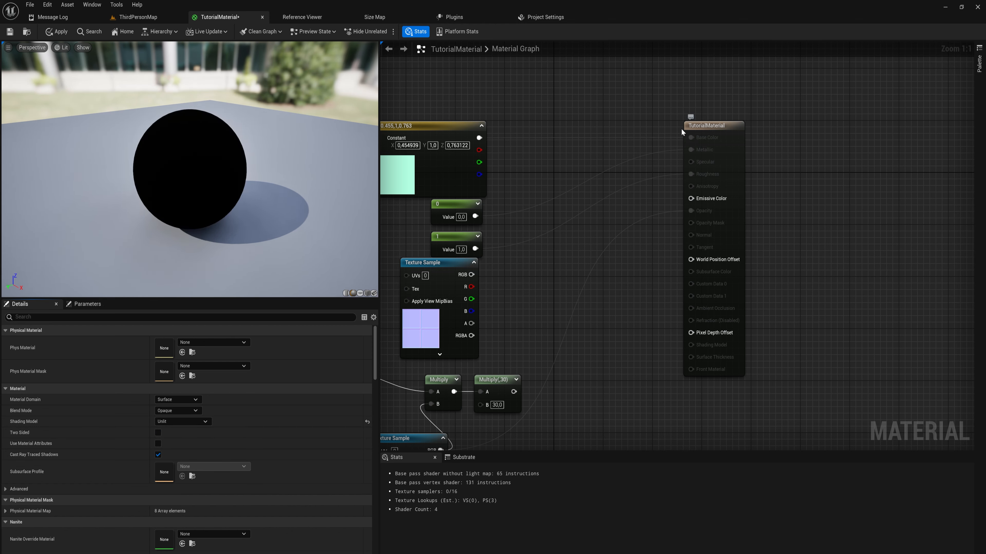
right_drag(614, 239, 585, 253)
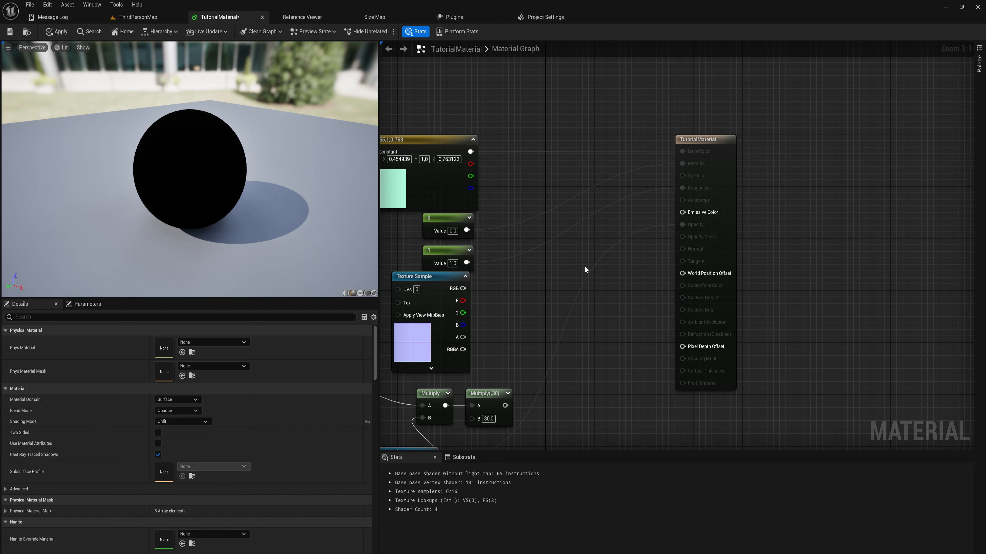
right_drag(521, 305, 571, 279)
drag(285, 218, 473, 175)
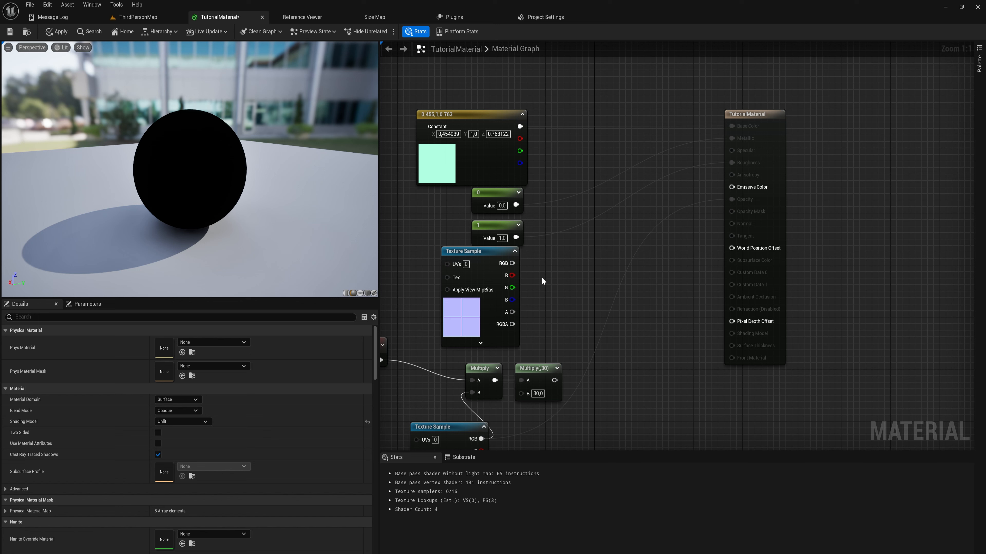
Review the Shading Model options and set the Shading Model back to Default Lit.
click(183, 421)
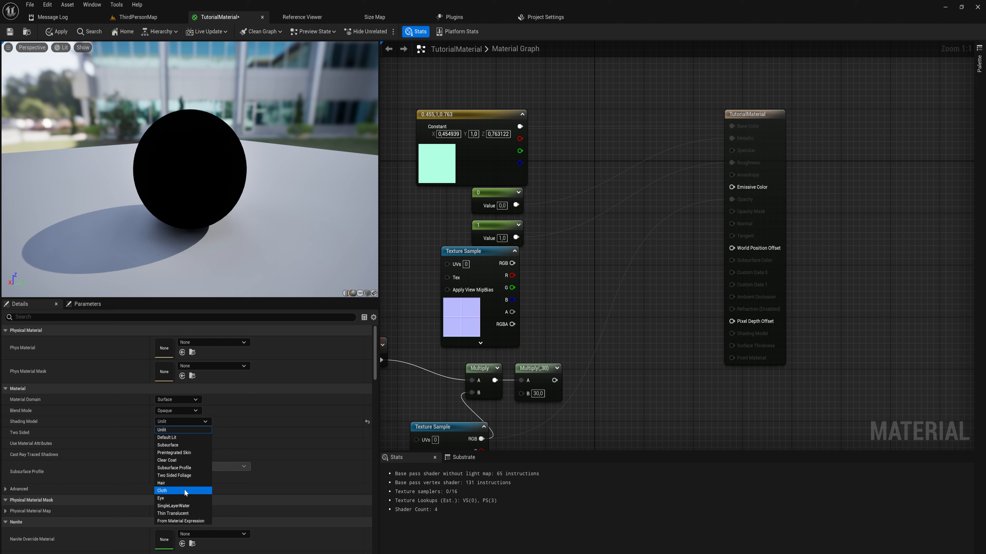
click(281, 451)
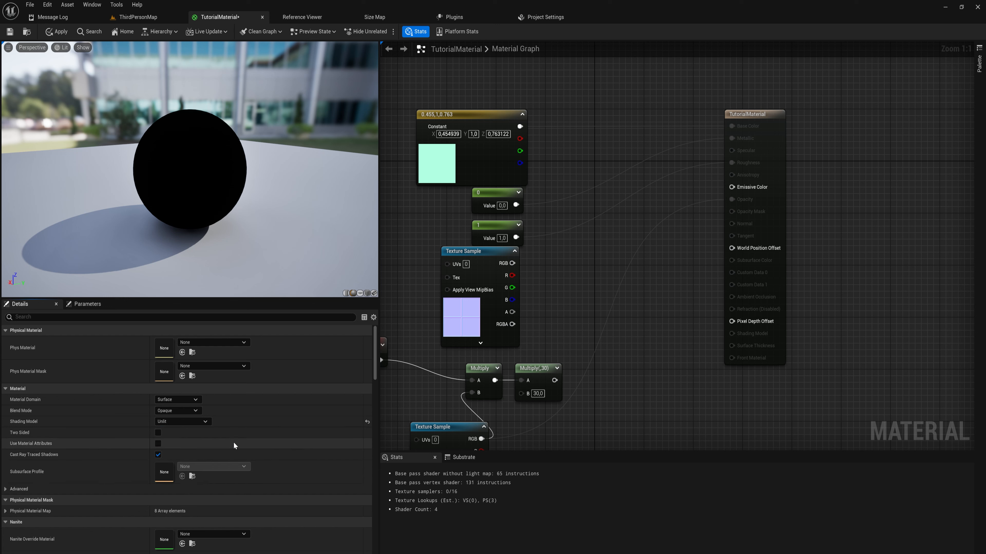
click(196, 422)
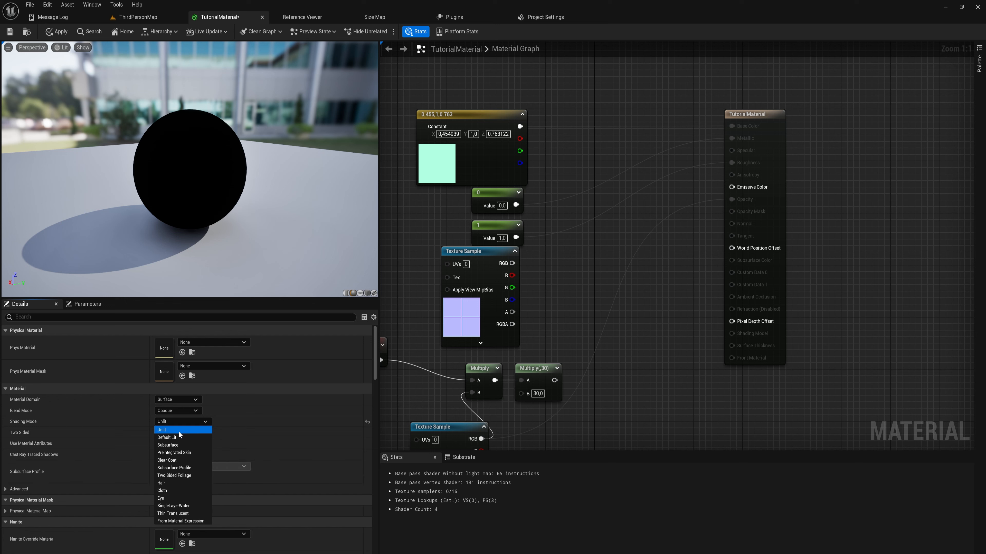
click(181, 436)
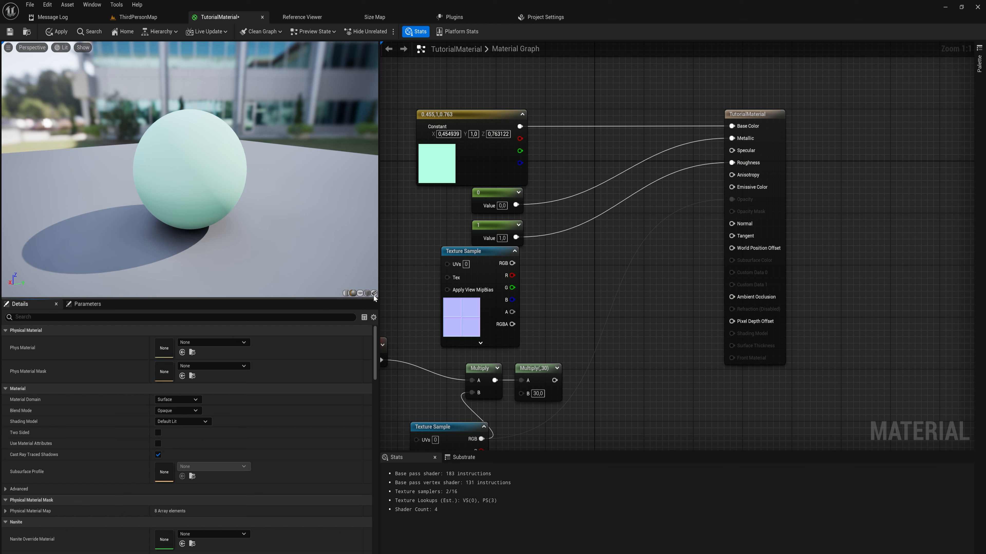
Try the cylinder, sphere and cube preview meshes, set the preview mesh to the plane, and inspect its sides.
click(346, 293)
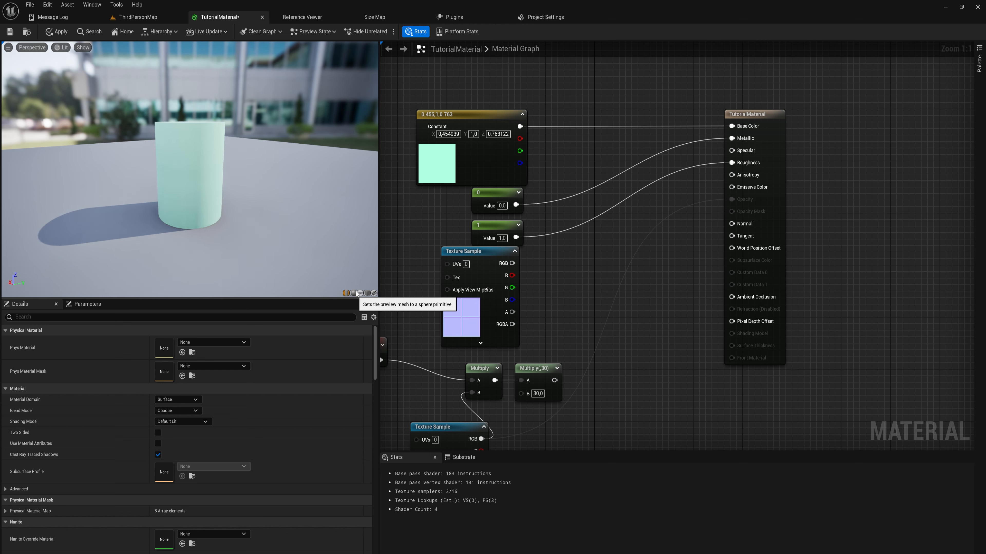
click(355, 293)
click(367, 294)
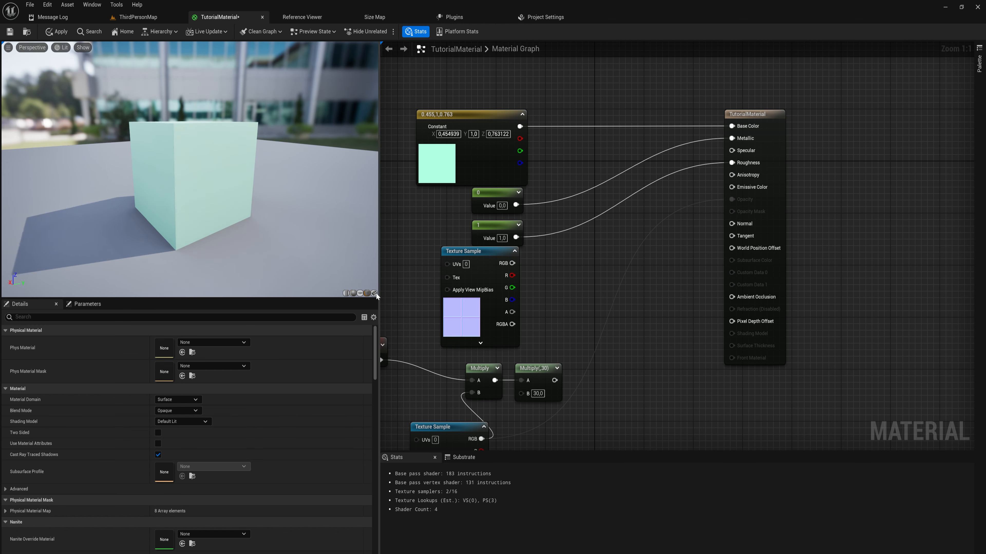
click(360, 293)
mouse_move(157, 212)
mouse_down()
mouse_move(202, 217)
mouse_move(155, 216)
mouse_move(229, 198)
mouse_move(163, 220)
mouse_move(209, 221)
mouse_move(295, 194)
mouse_move(158, 209)
mouse_up()
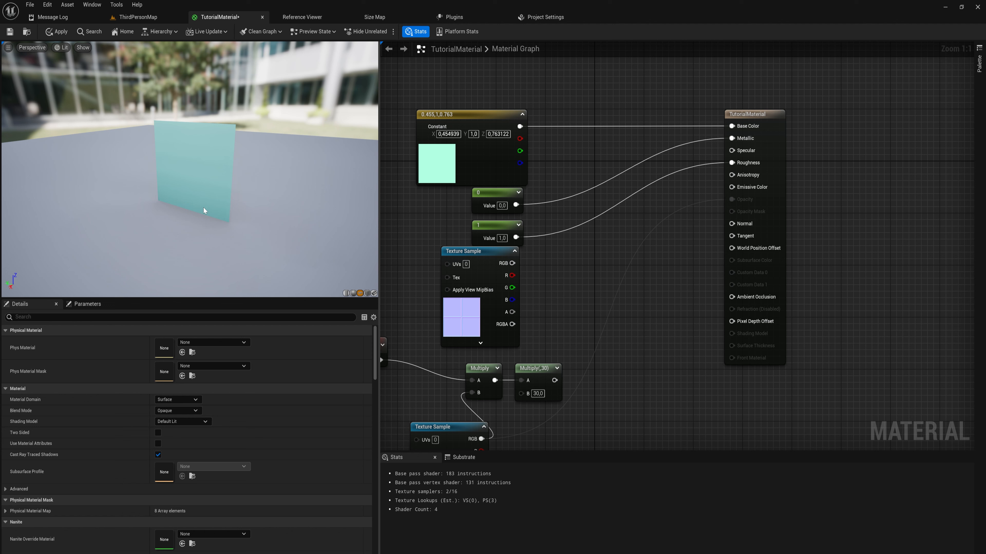
Enable Two Sided, inspect the preview plane from both sides, and disable Two Sided again.
click(157, 433)
mouse_move(280, 249)
mouse_down()
mouse_move(105, 248)
mouse_move(281, 247)
mouse_up()
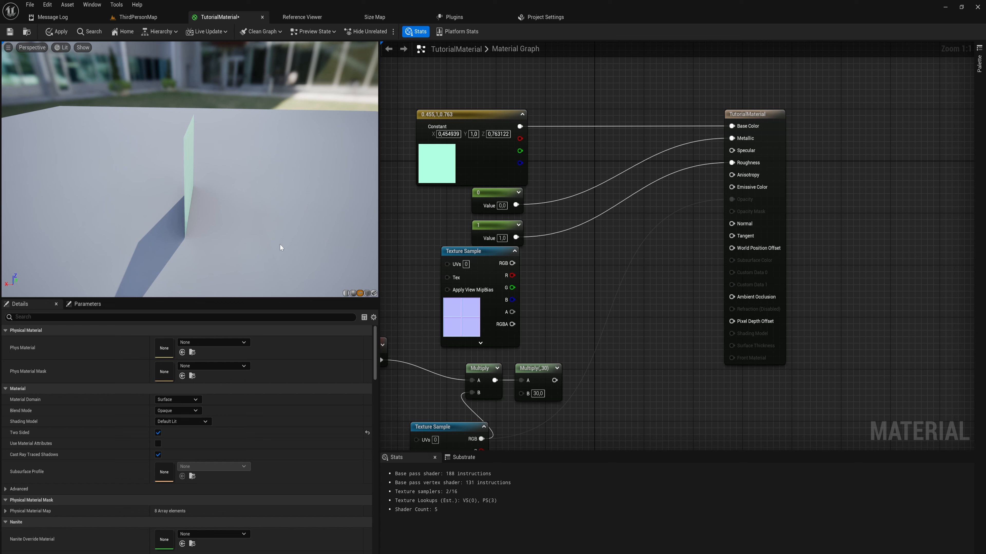
drag(281, 248, 266, 228)
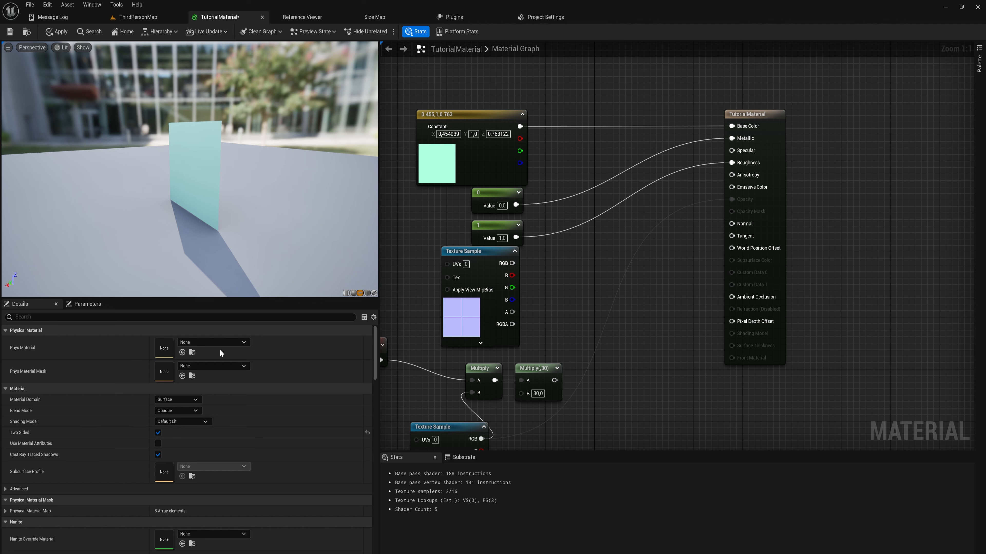
click(158, 433)
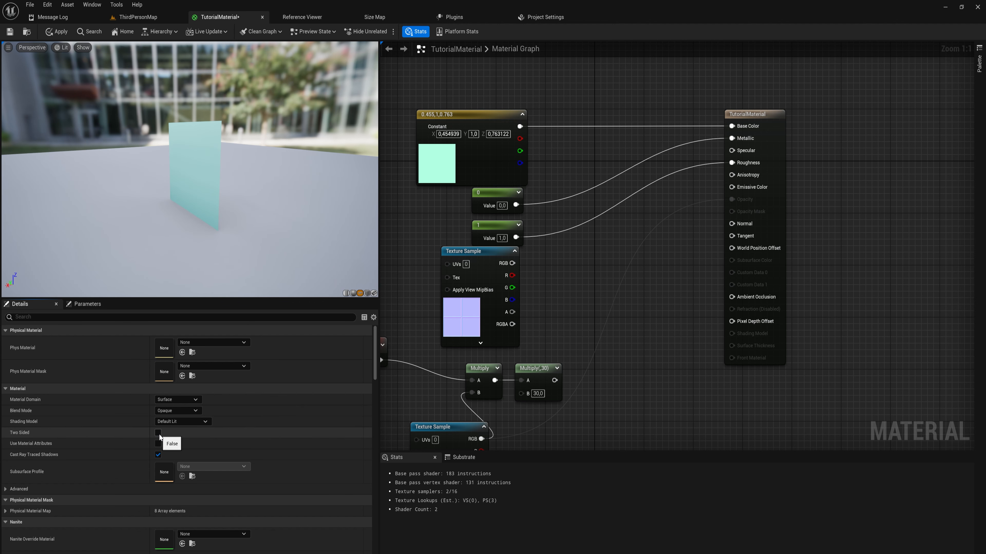